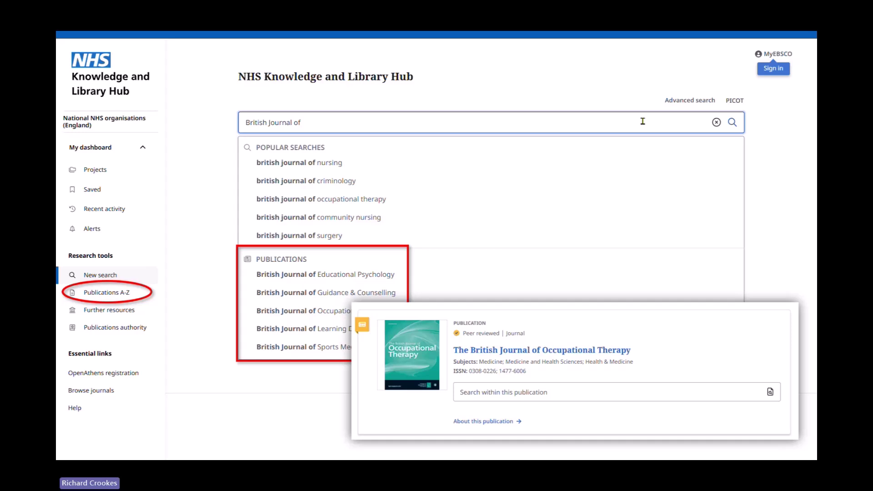
key("Right")
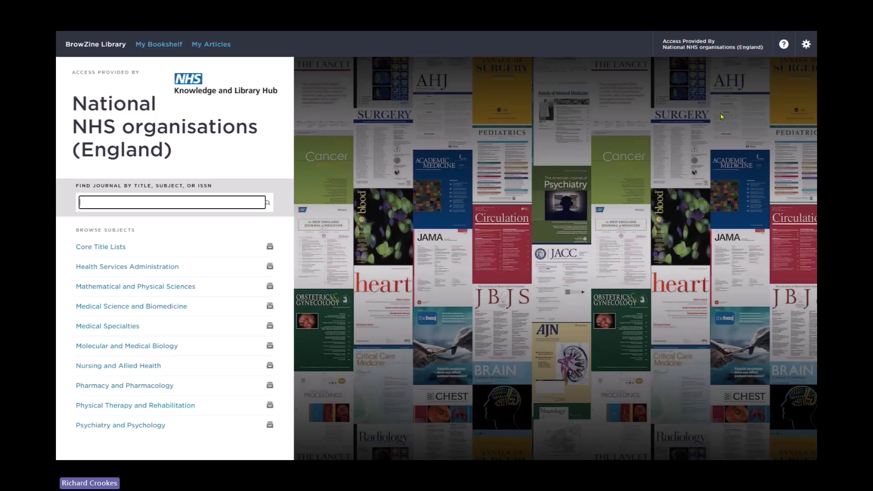
key("alt+Tab")
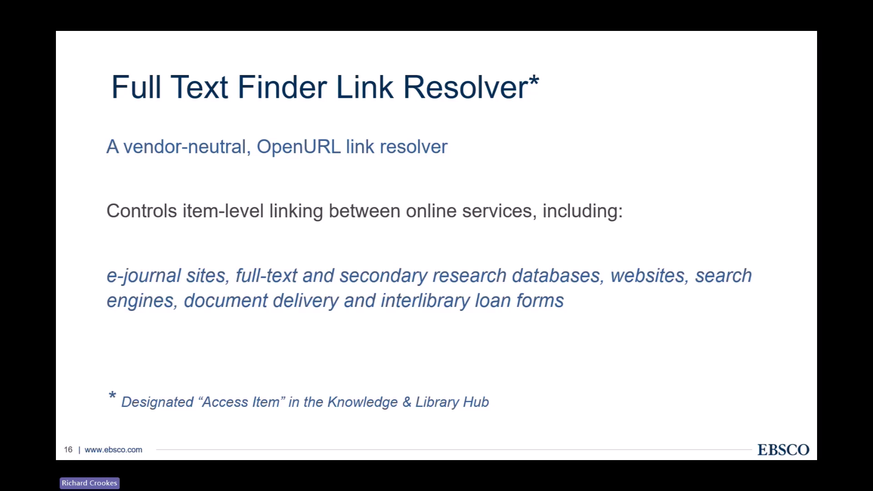
key("Right")
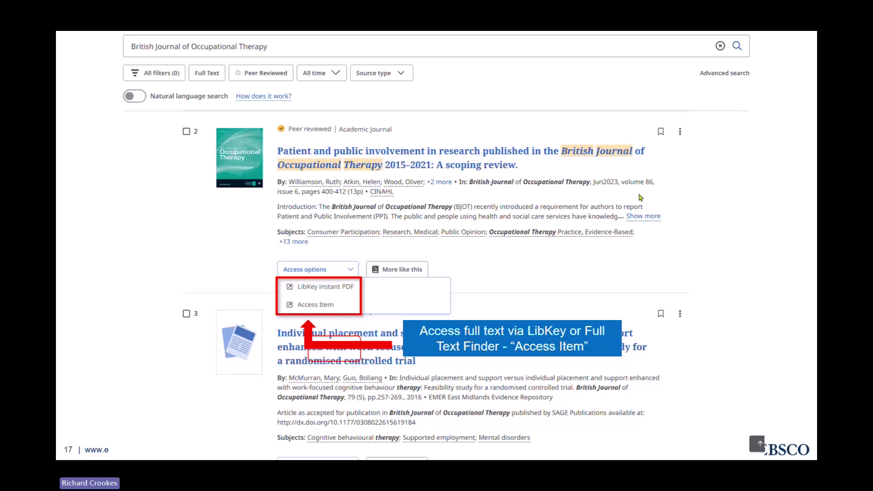
key("Right")
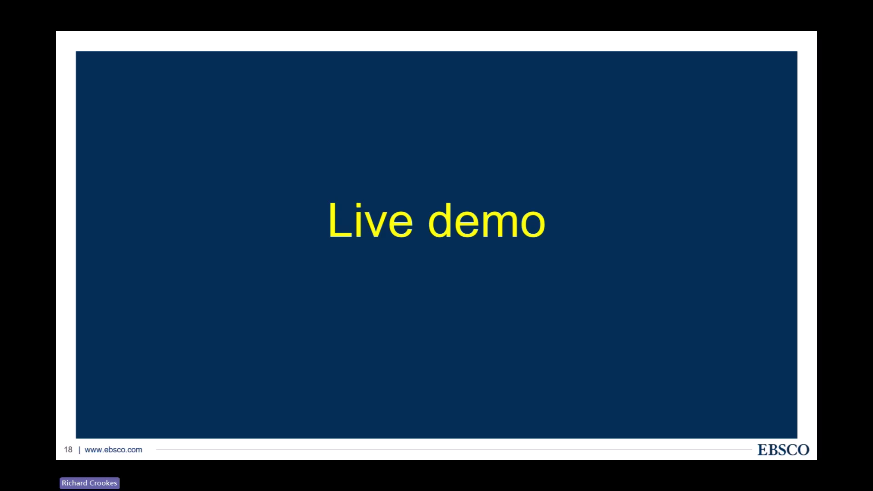
Switch to the browser and search the NHS Knowledge and Library Hub for "British Journal of Occupational Therapy"
key("alt+Tab")
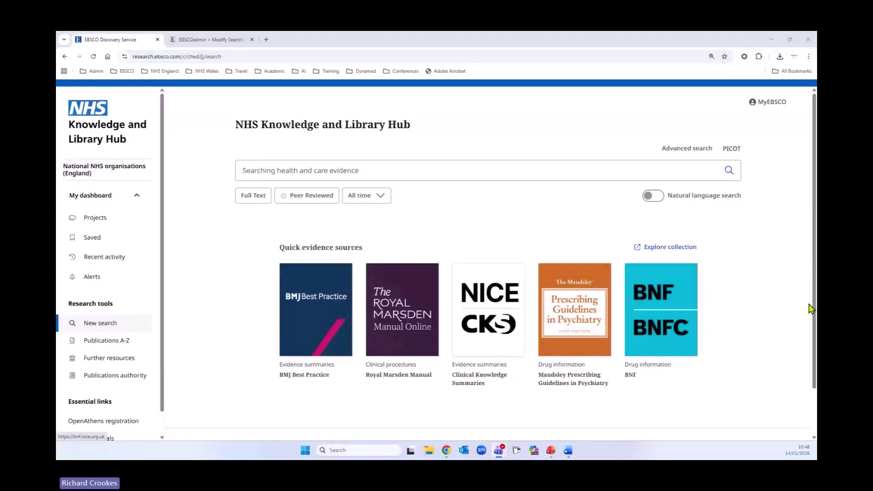
left_click(443, 171)
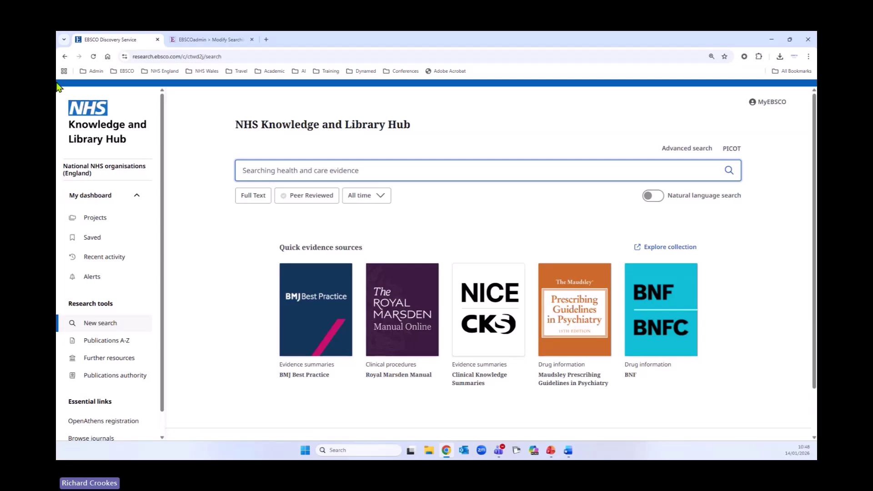
type("Brit")
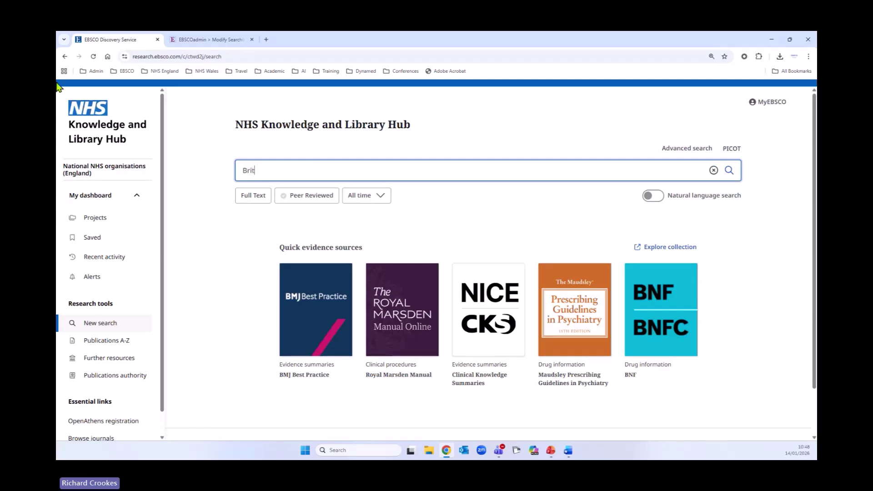
type("ish Journal of Occupational Therapy")
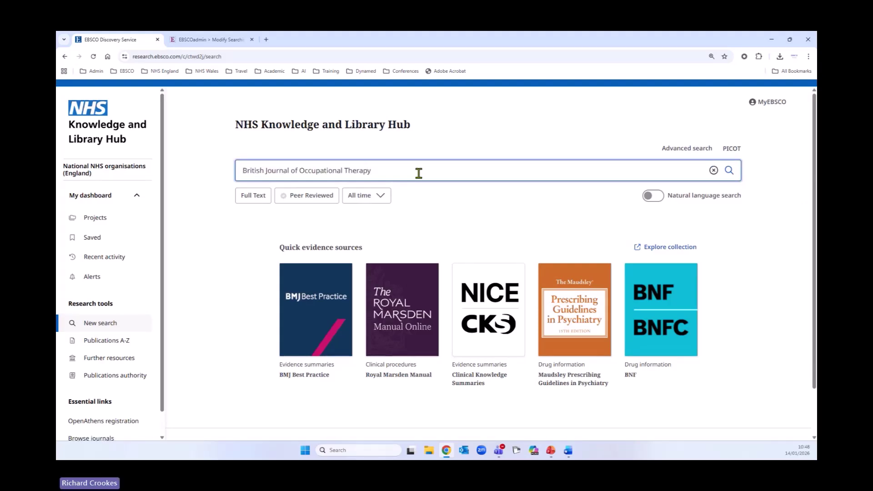
key("Return")
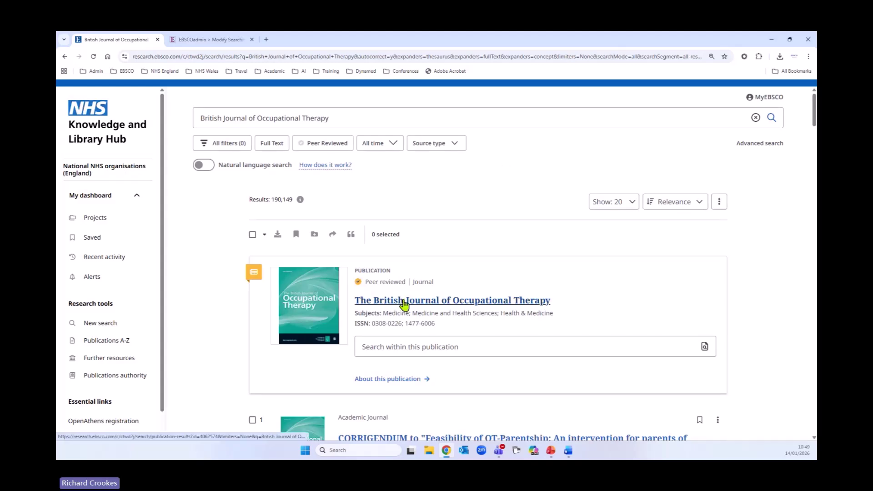
Examine the publication card and the full-text access links of the first articles in the search results
scroll(405, 305, "down", 1)
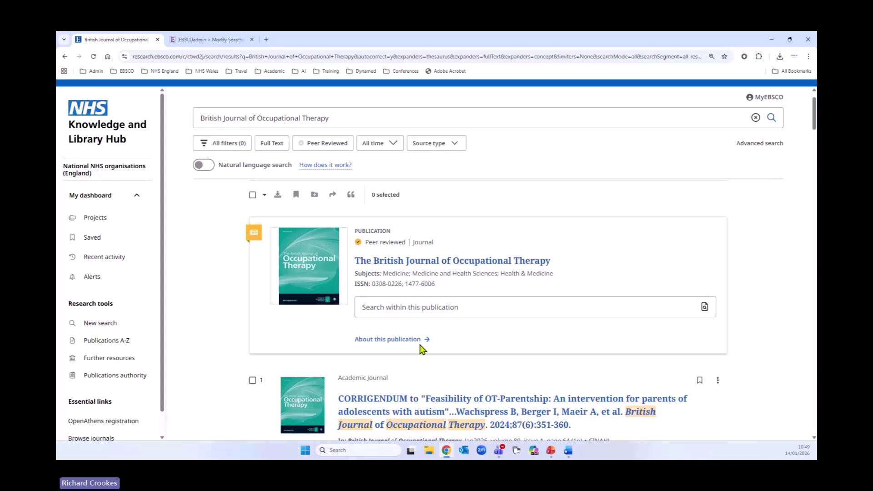
scroll(438, 331, "down", 1)
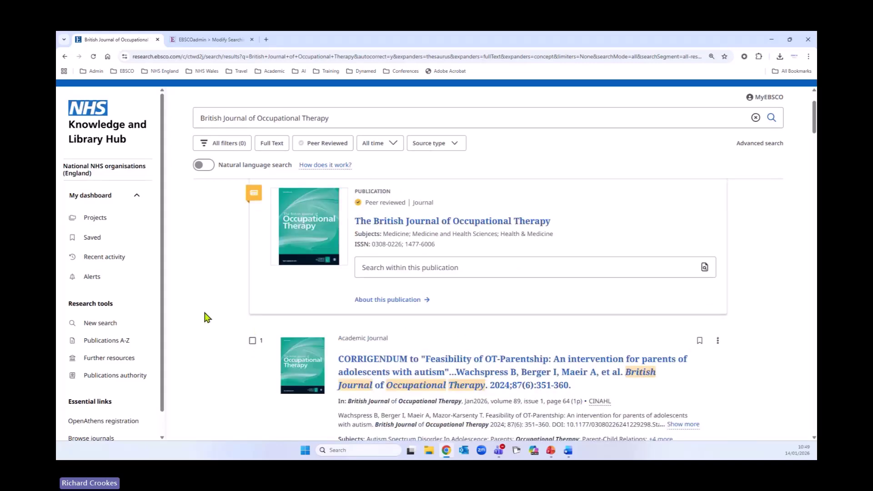
scroll(208, 300, "down", 3)
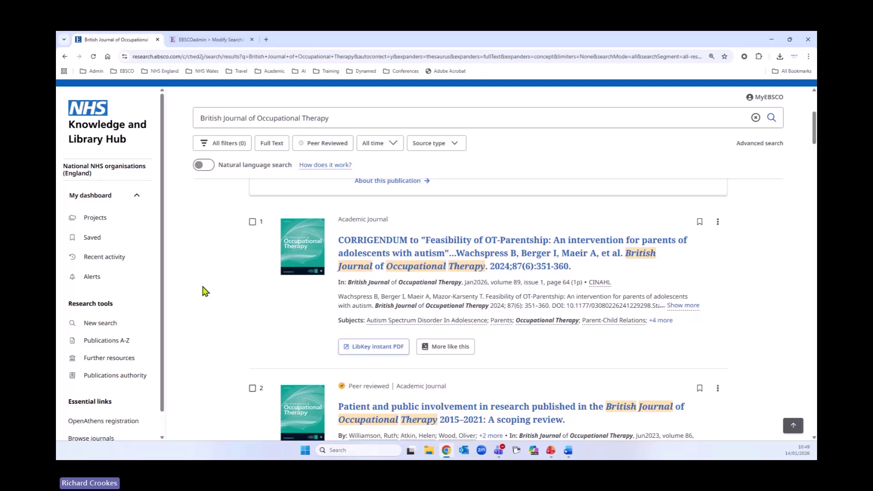
scroll(206, 291, "down", 4)
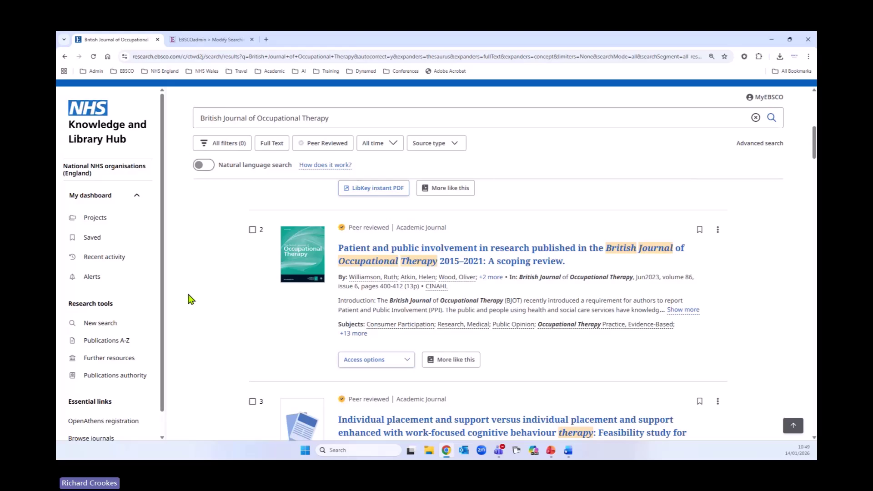
scroll(223, 319, "down", 1)
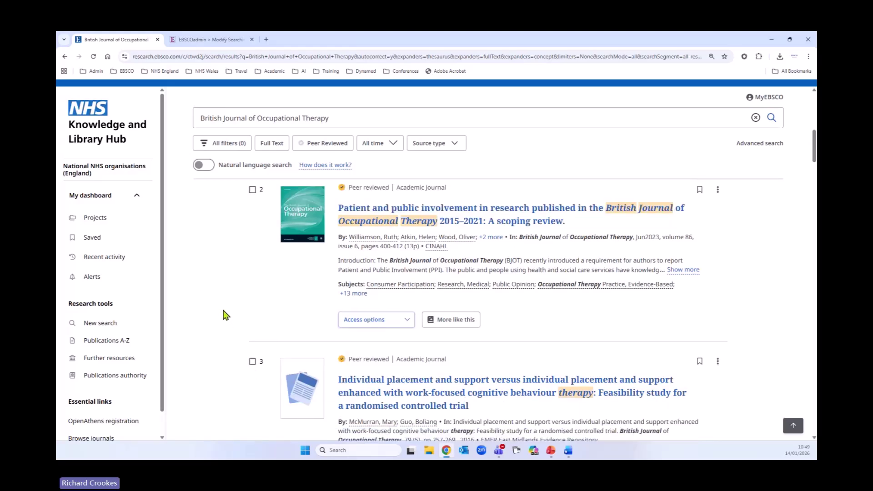
scroll(224, 312, "up", 5)
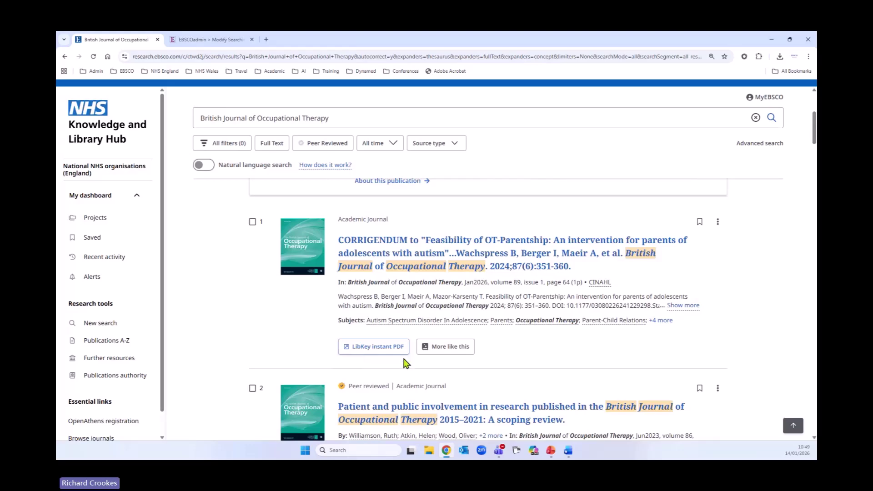
Open the second result, the 2015–2021 scoping review, through Access Item and continue from Full Text Finder to the item
scroll(225, 298, "down", 3)
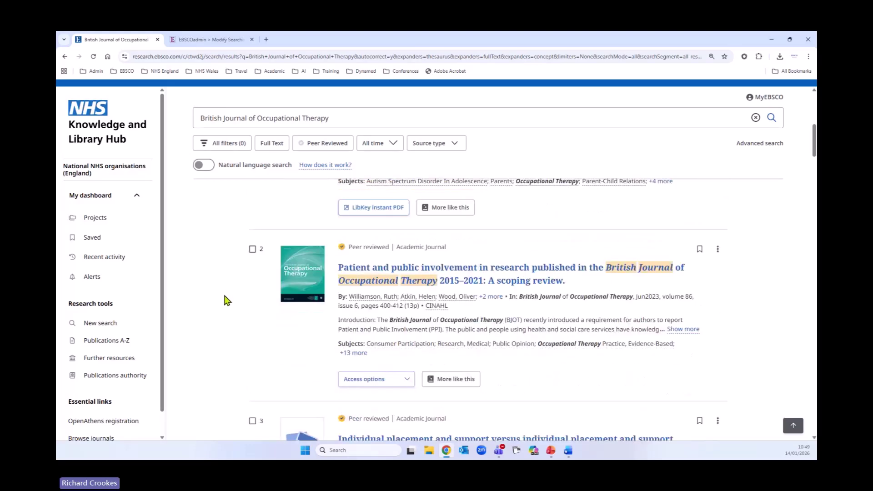
scroll(226, 300, "down", 1)
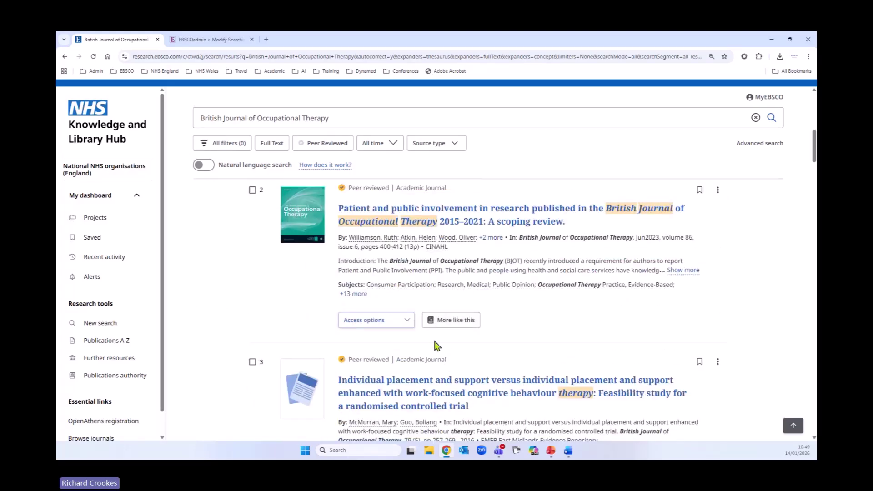
left_click(409, 322)
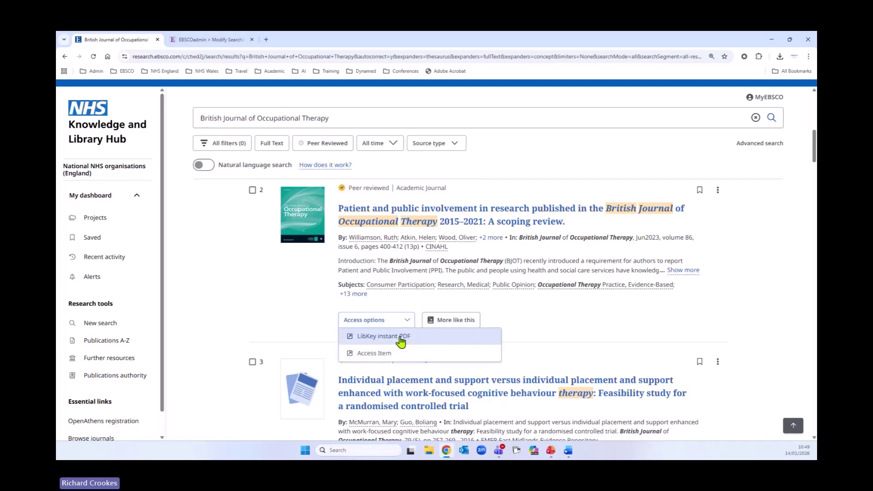
left_click(379, 355)
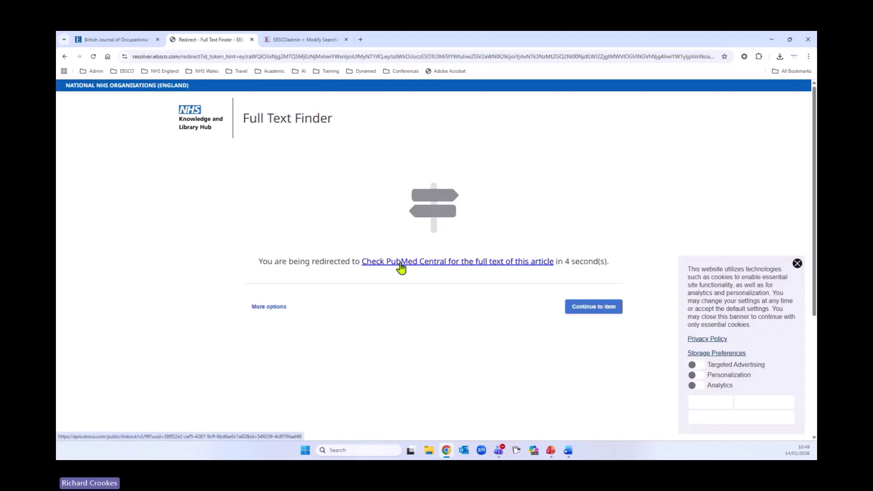
left_click(599, 307)
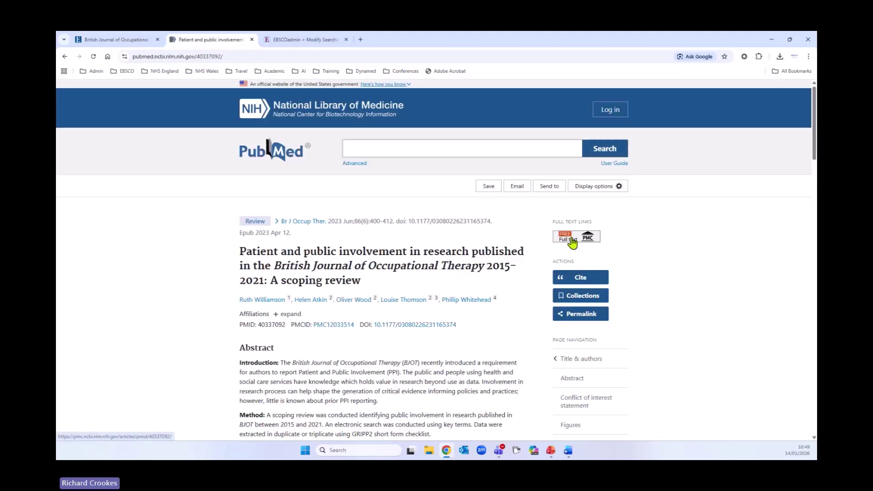
Return to the British Journal of Occupational Therapy search results and open Publications A-Z from there
left_click(145, 39)
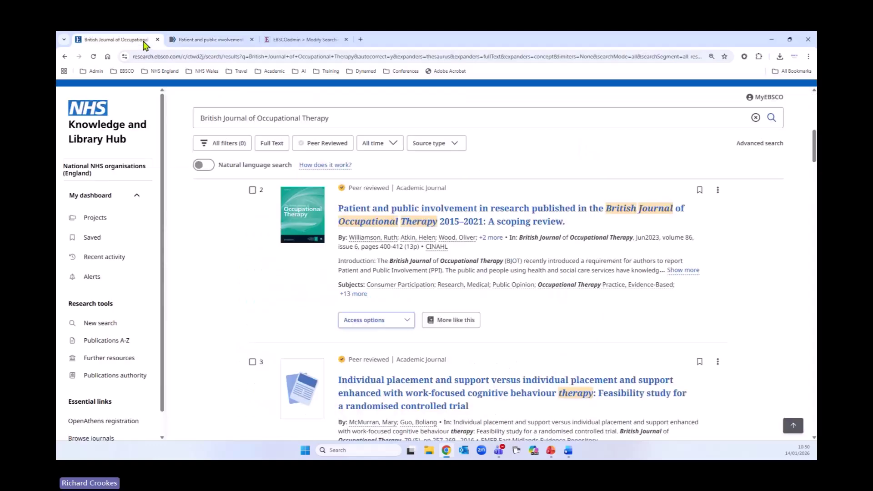
scroll(304, 295, "up", 2)
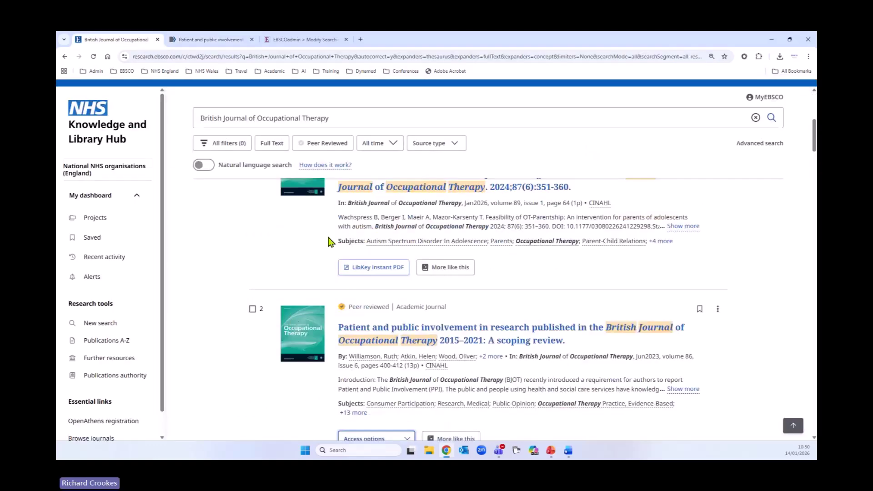
scroll(380, 334, "down", 2)
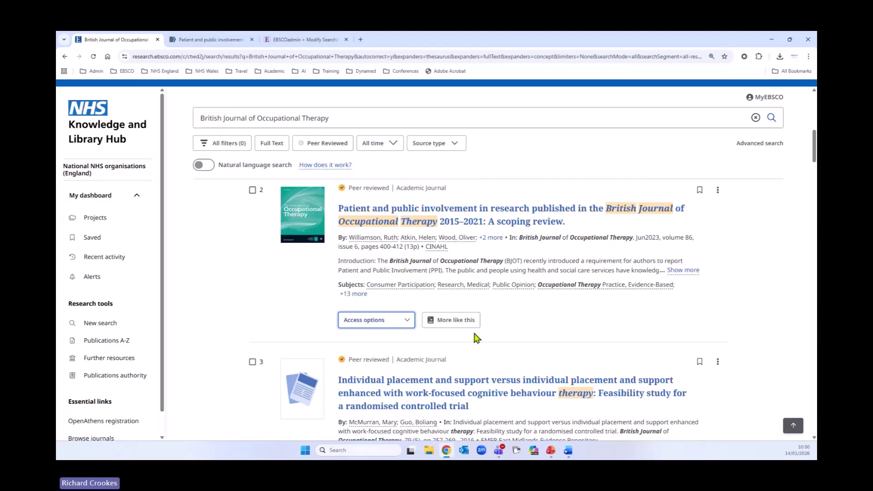
scroll(480, 336, "up", 3)
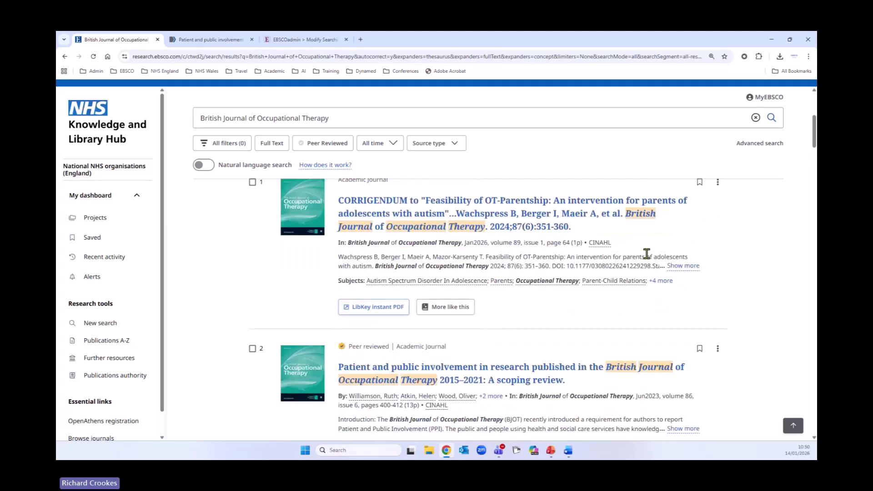
left_click(93, 342)
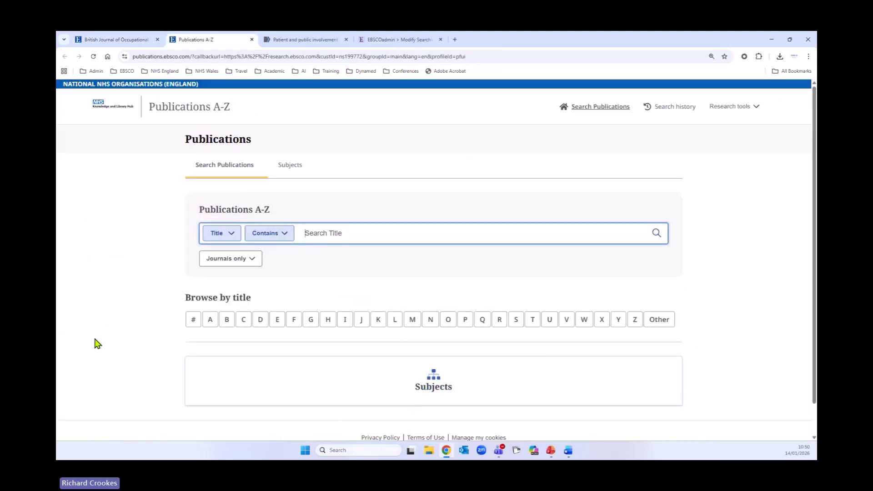
Set the Publications A-Z search field to Subject and search the journals for "nursing"
left_click(231, 233)
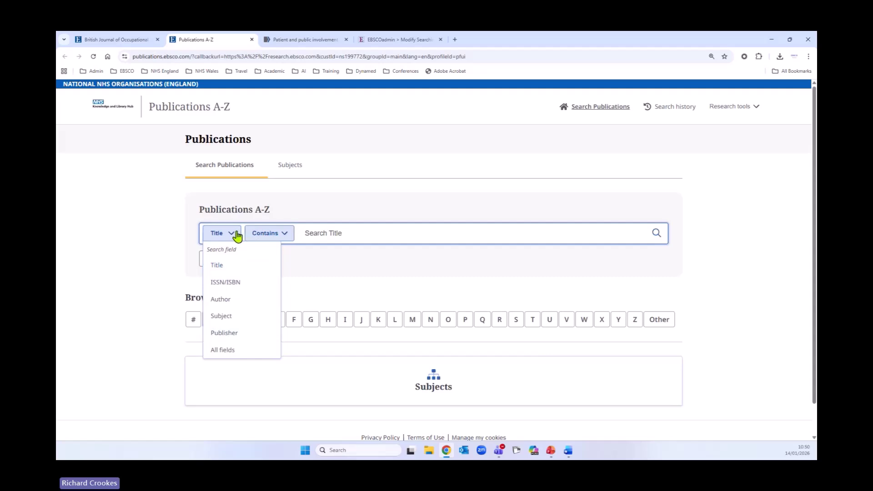
left_click(237, 235)
left_click(267, 234)
left_click(234, 233)
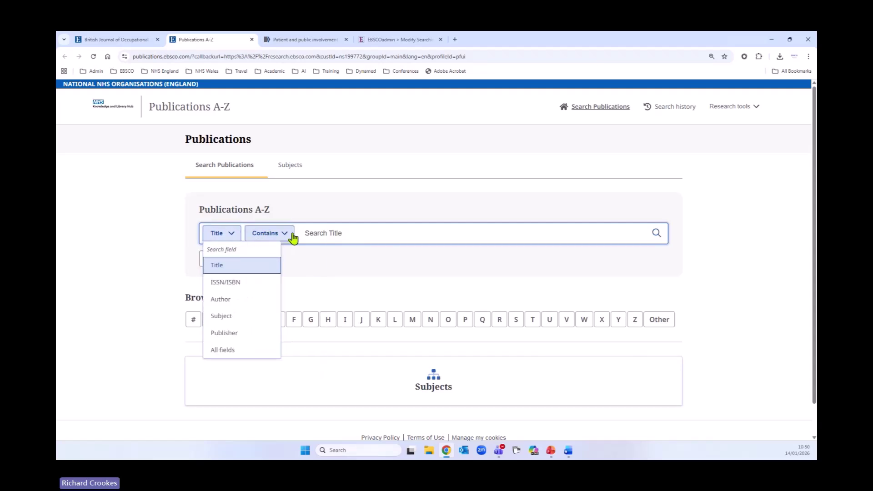
left_click(282, 244)
left_click(237, 234)
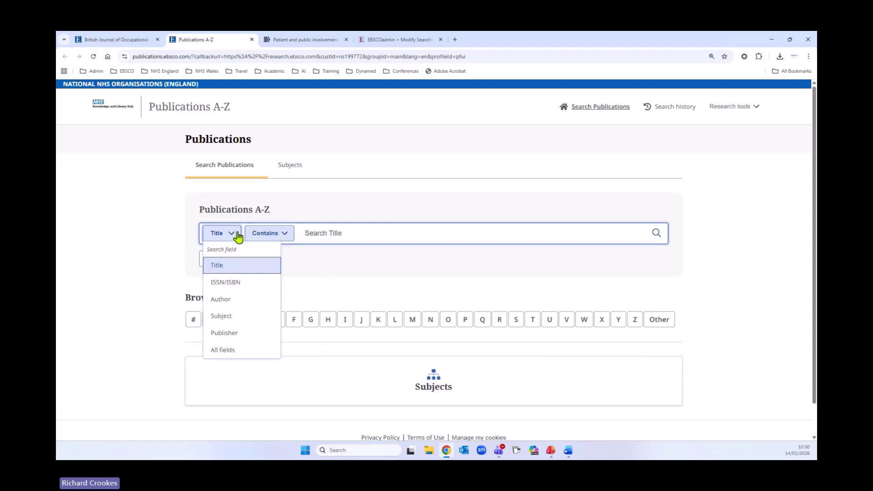
left_click(232, 319)
left_click(376, 241)
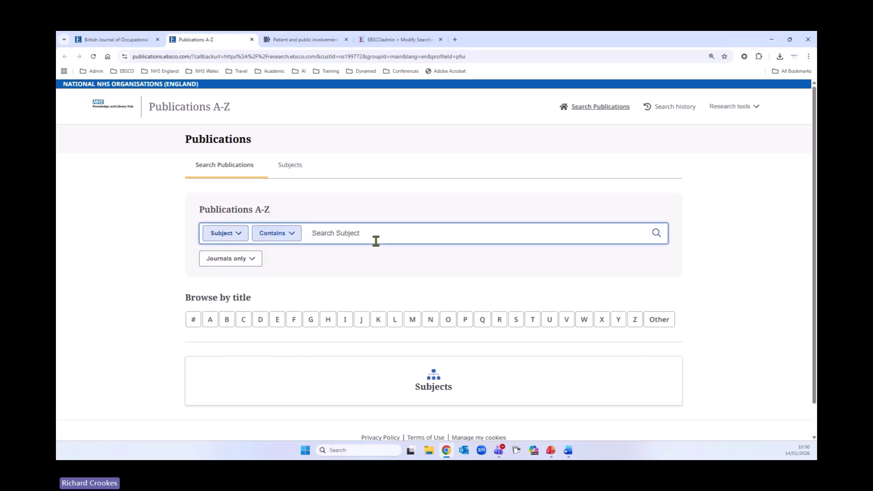
type("nursing")
key("Return")
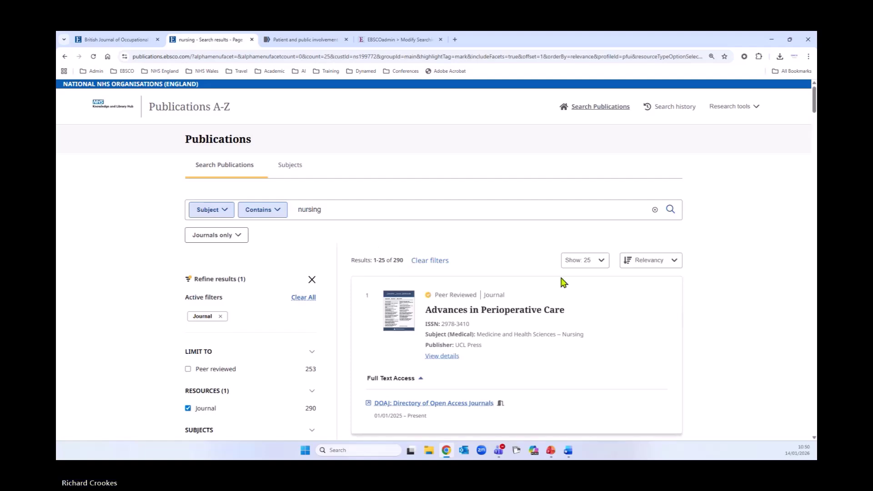
Expand the Medicine and Health Sciences subject filter and limit the nursing journals to Neoplasms
scroll(564, 283, "down", 5)
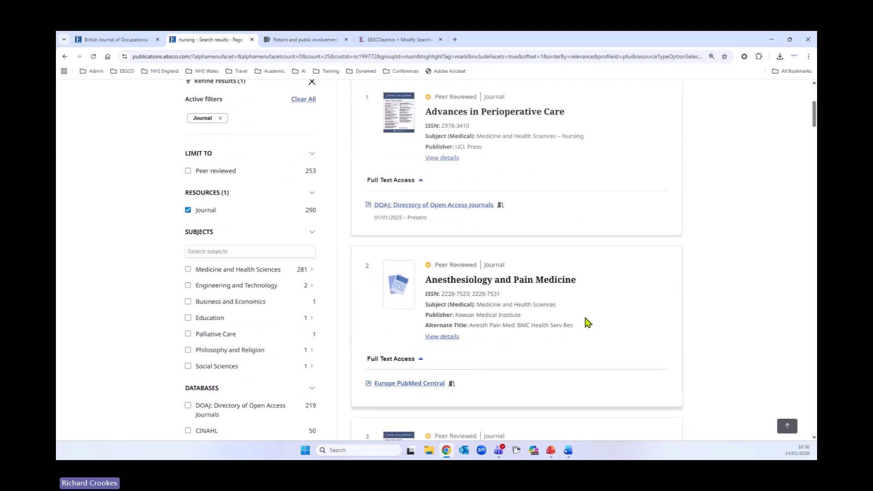
scroll(588, 322, "down", 1)
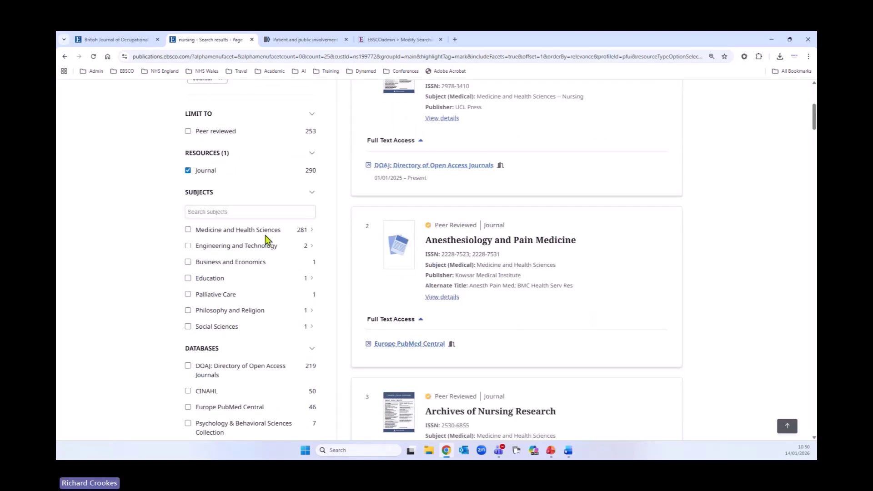
left_click(312, 234)
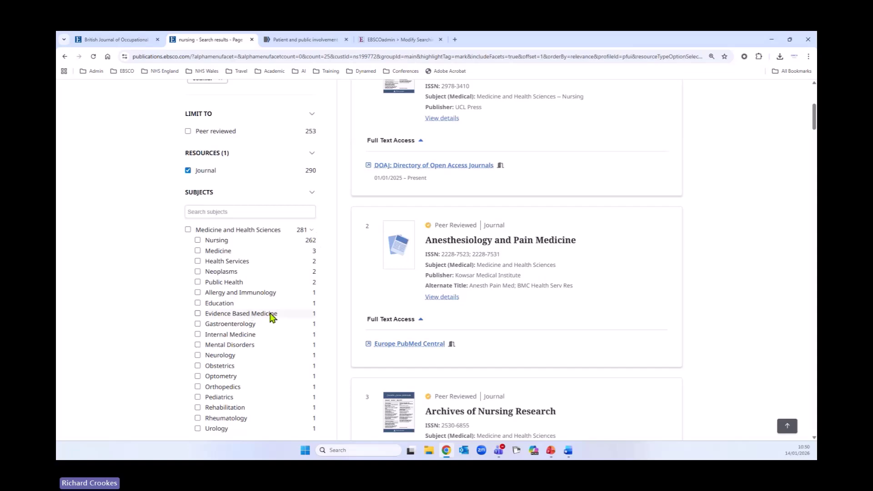
scroll(282, 290, "down", 1)
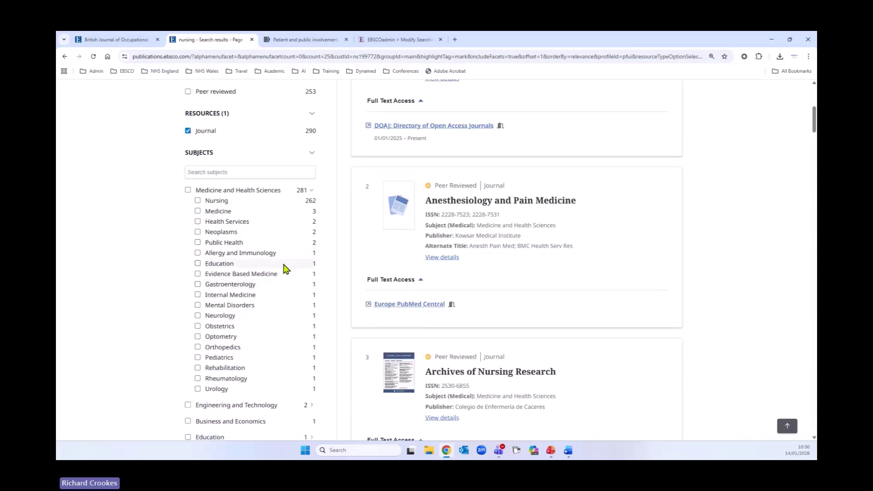
left_click(198, 232)
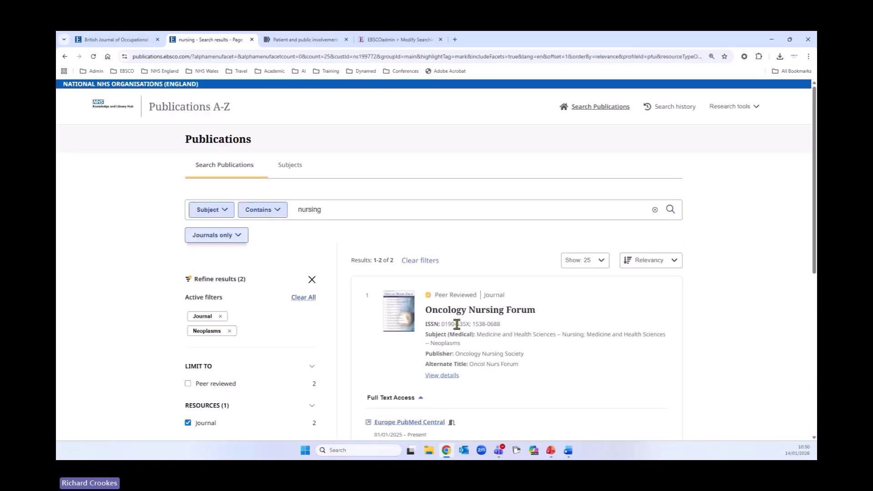
Review the full text access of the two Neoplasms nursing journals and return to the Publications A-Z start page
scroll(467, 315, "down", 3)
scroll(556, 296, "down", 2)
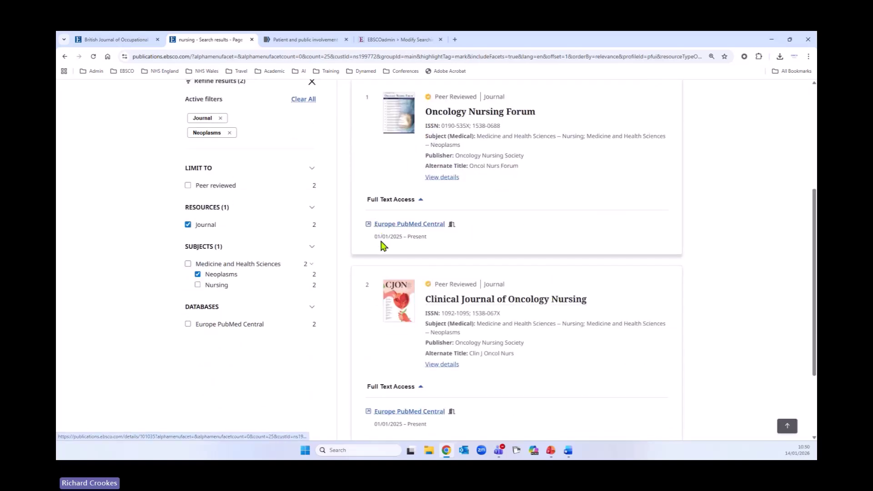
scroll(479, 317, "down", 2)
scroll(479, 317, "down", 1)
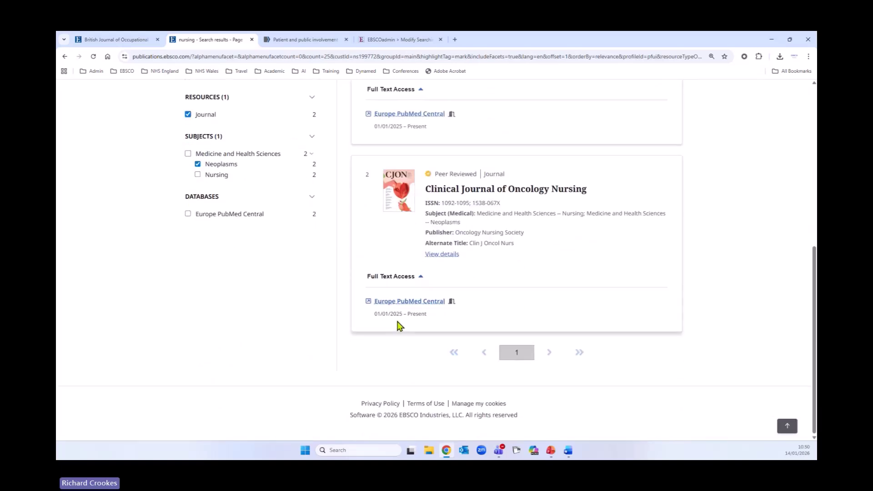
scroll(528, 335, "up", 2)
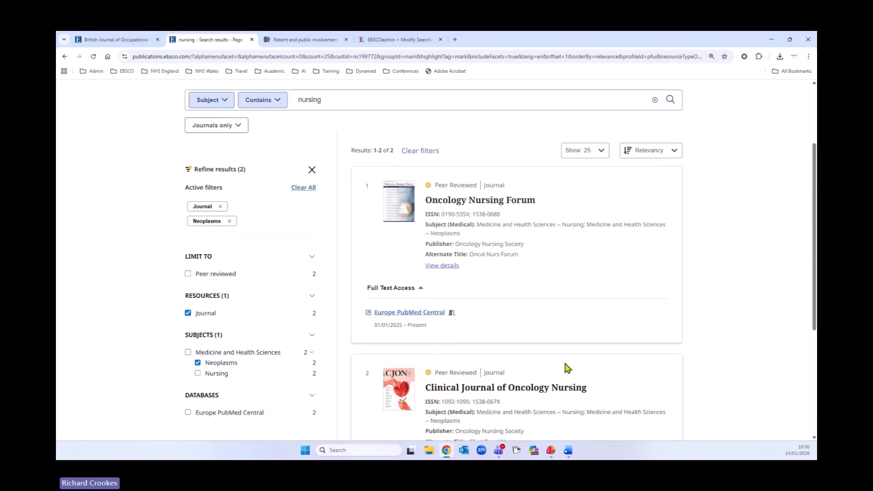
scroll(567, 367, "up", 3)
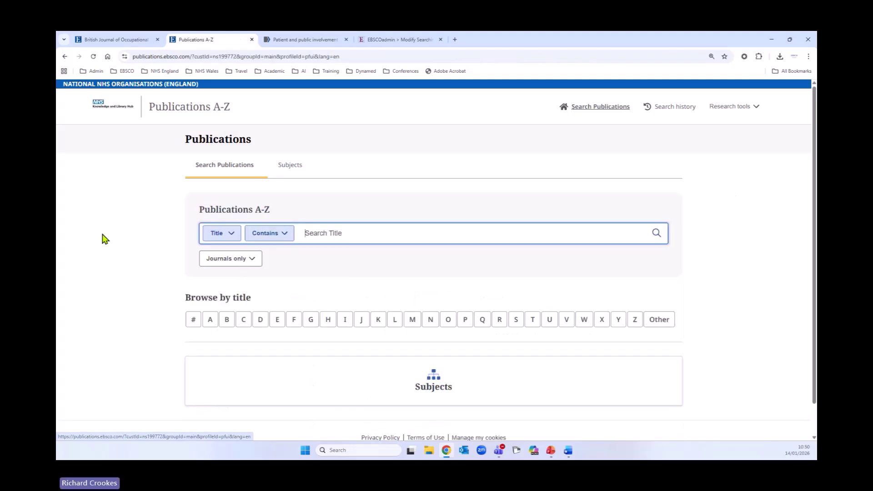
Browse the publications by title under the letter C, limit them to books and review their full text access
scroll(135, 271, "down", 1)
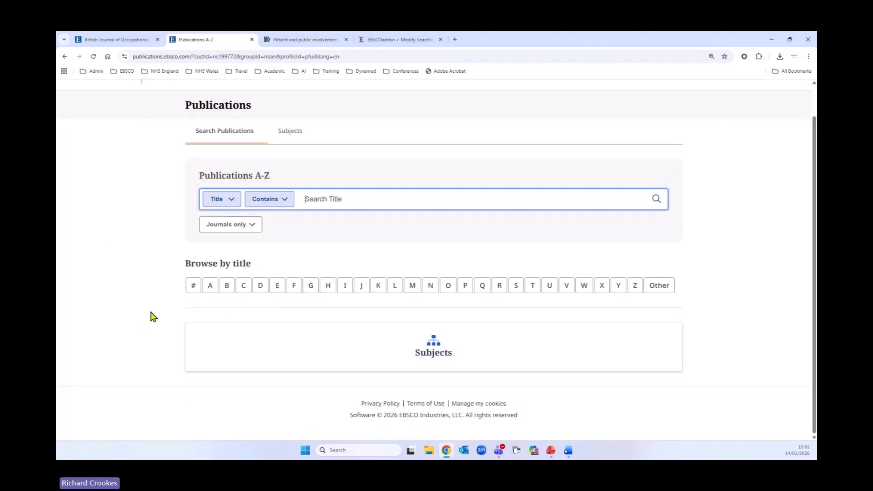
left_click(238, 287)
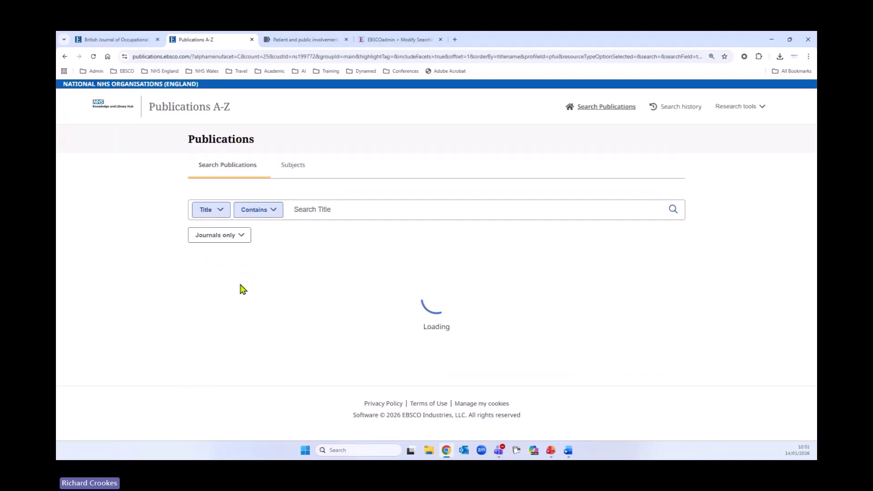
scroll(182, 282, "down", 2)
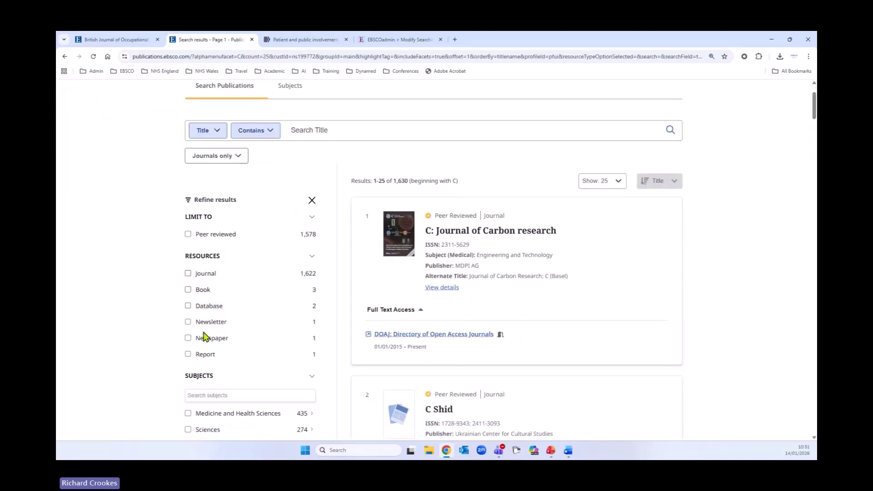
left_click(188, 291)
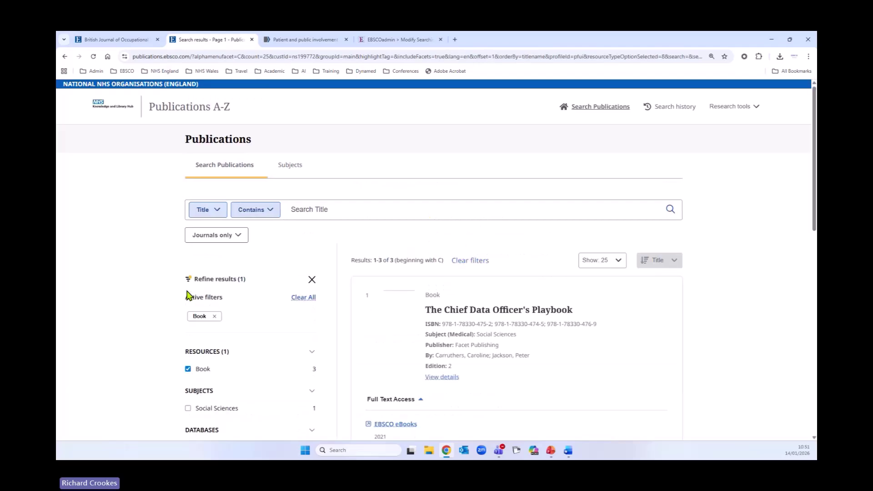
scroll(546, 342, "down", 2)
scroll(574, 351, "down", 3)
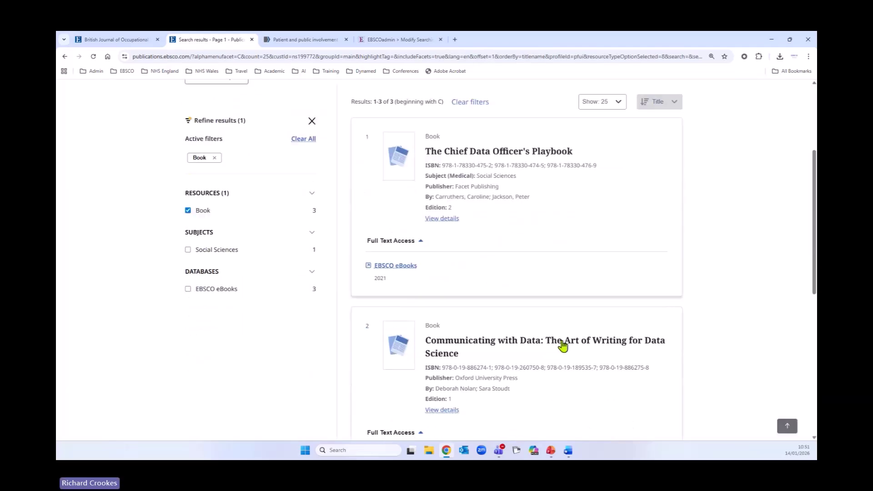
scroll(522, 339, "down", 2)
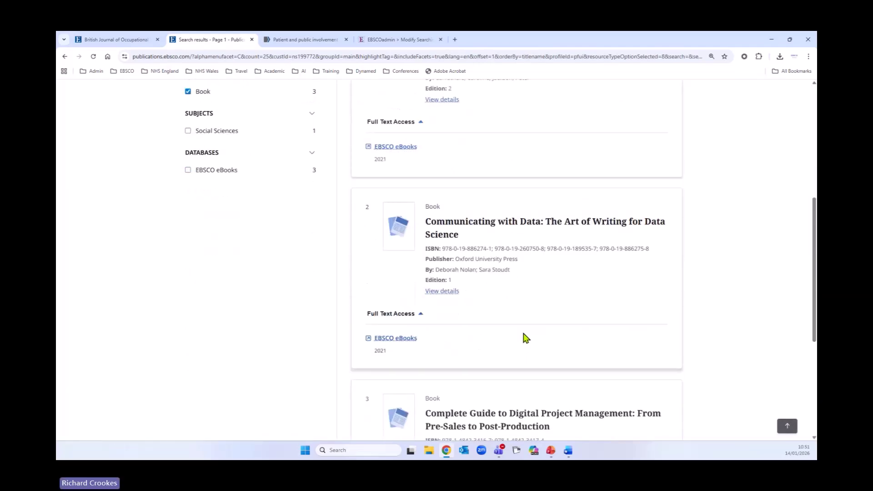
scroll(526, 347, "up", 4)
scroll(526, 347, "up", 3)
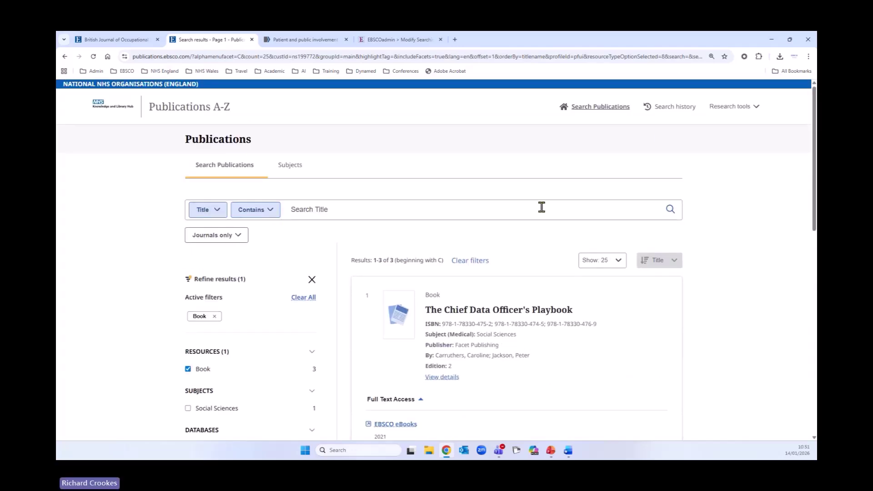
Return to the Publications A-Z start page and open its list of subjects
left_click(599, 109)
scroll(550, 273, "down", 1)
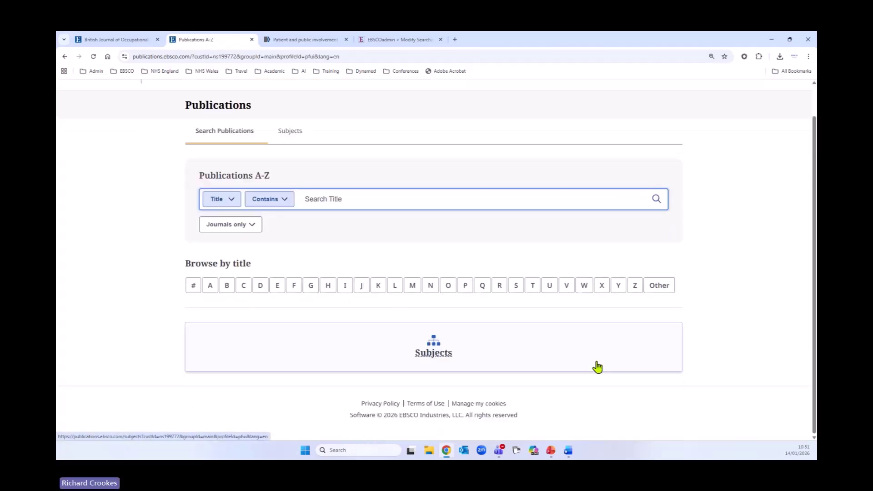
left_click(442, 357)
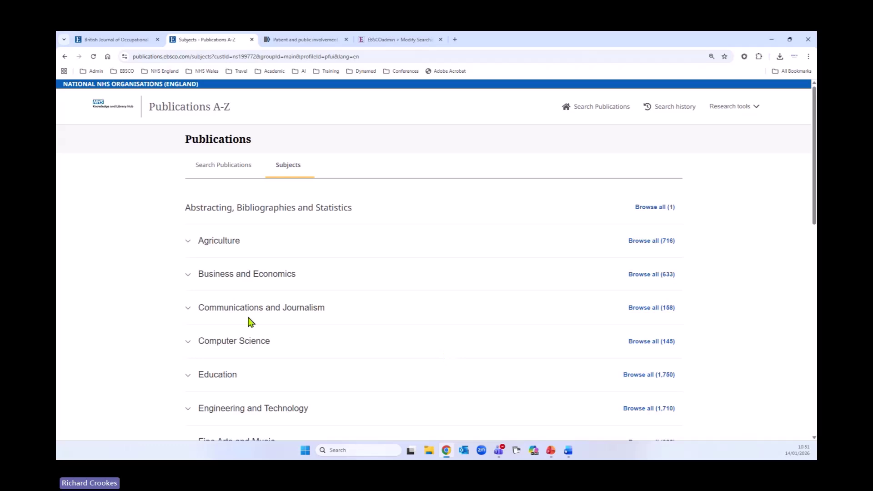
Expand the Medicine and Health Sciences subject and browse its Cardiology publications
scroll(158, 324, "down", 5)
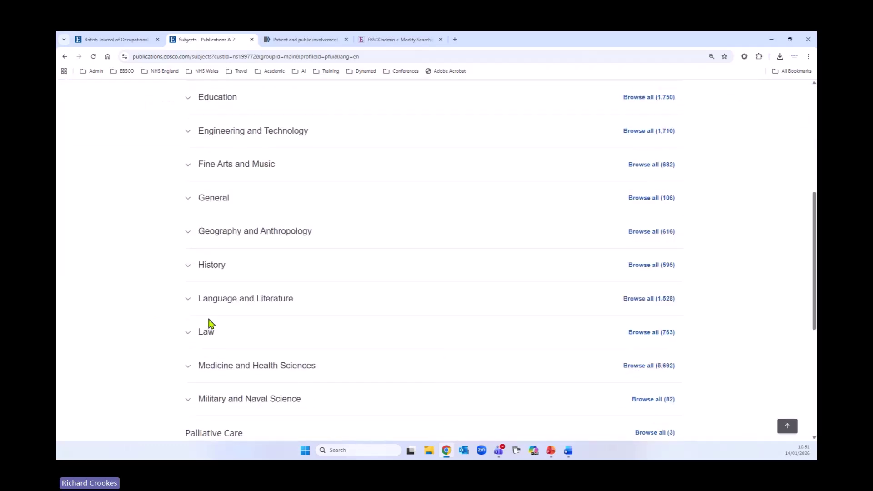
left_click(200, 369)
scroll(404, 342, "down", 2)
scroll(404, 342, "down", 3)
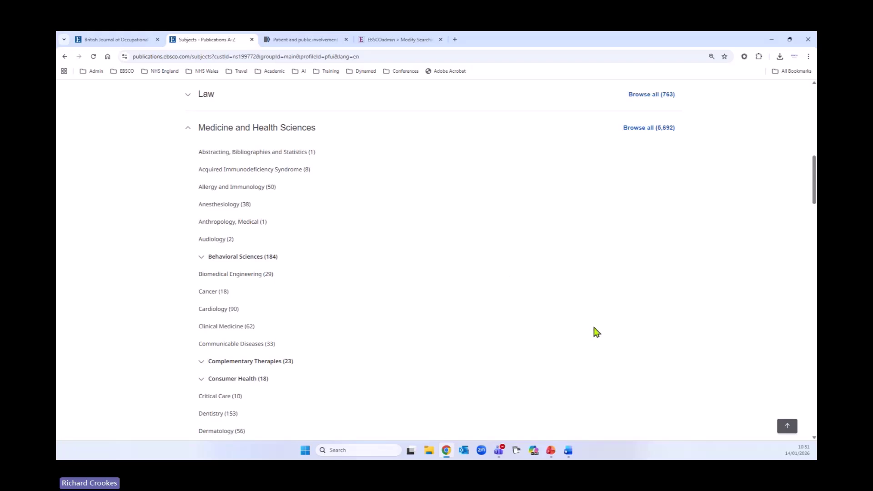
left_click(214, 309)
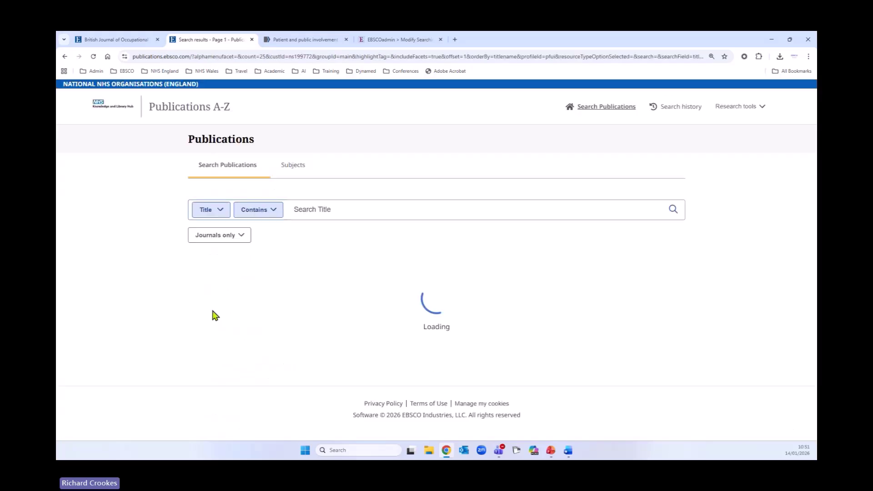
Open the American Journal of Preventive Cardiology through its DOAJ full text link and accept only necessary cookies on ScienceDirect
scroll(313, 332, "down", 2)
scroll(312, 323, "down", 5)
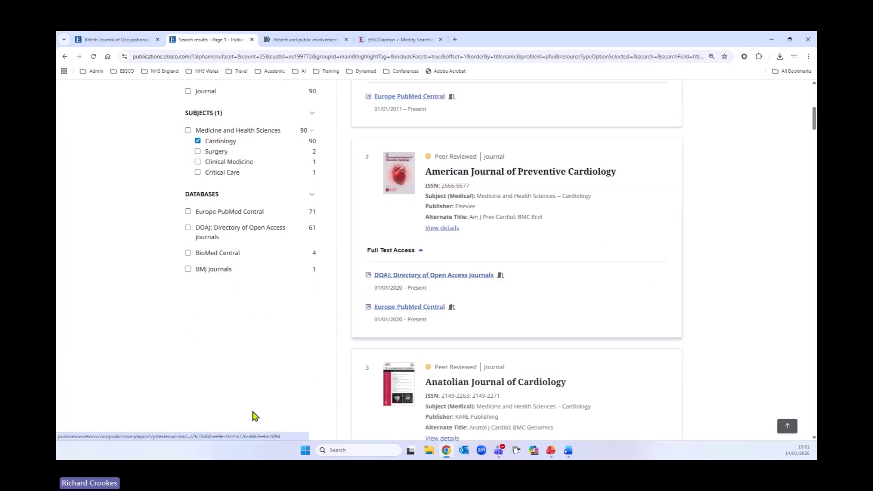
left_click(433, 276)
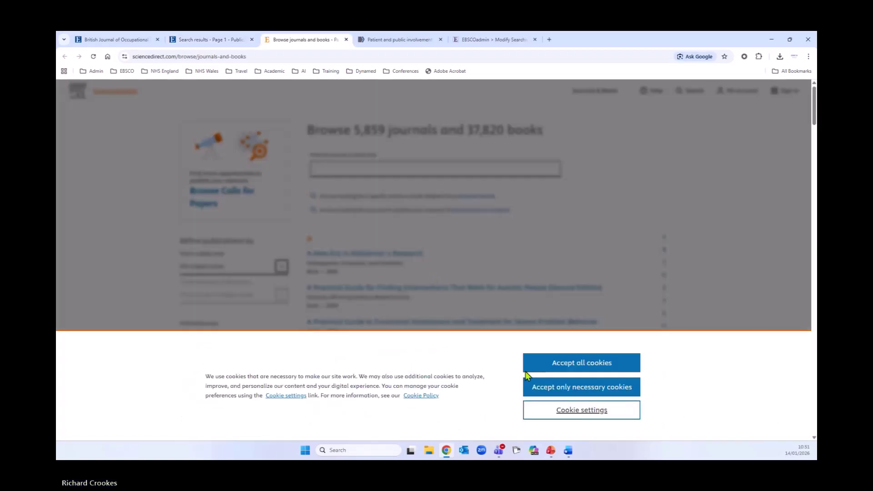
left_click(567, 391)
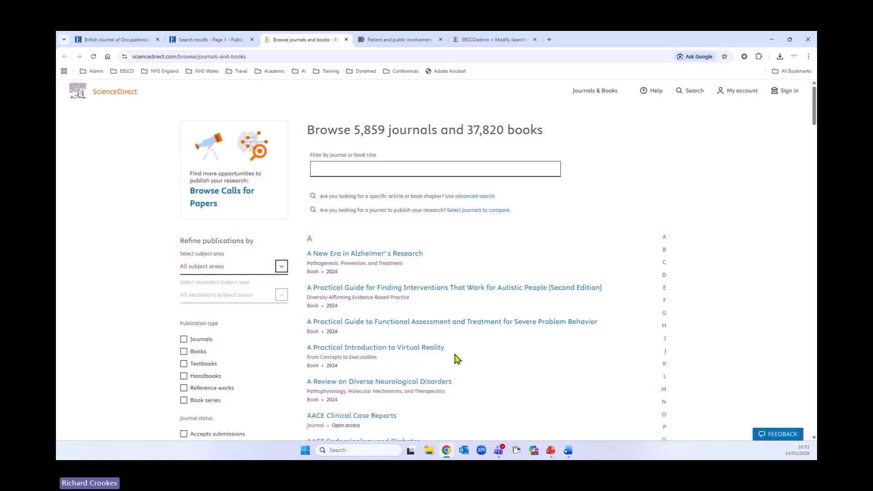
Return through the Cardiology results to the Knowledge and Library Hub and start a new search there
left_click(187, 42)
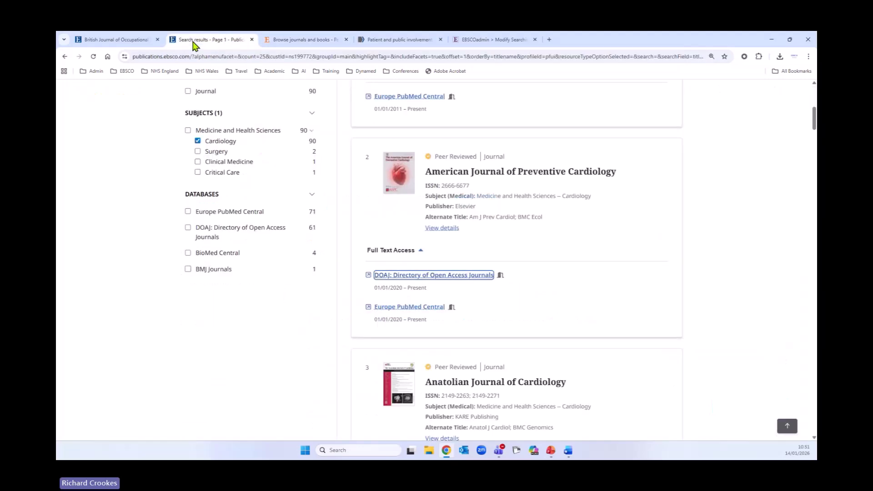
scroll(132, 89, "up", 1)
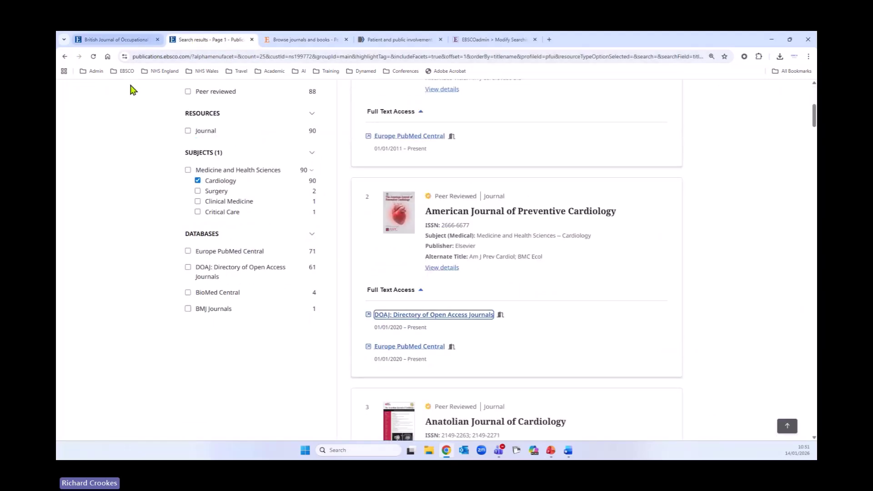
left_click(126, 43)
scroll(341, 306, "up", 1)
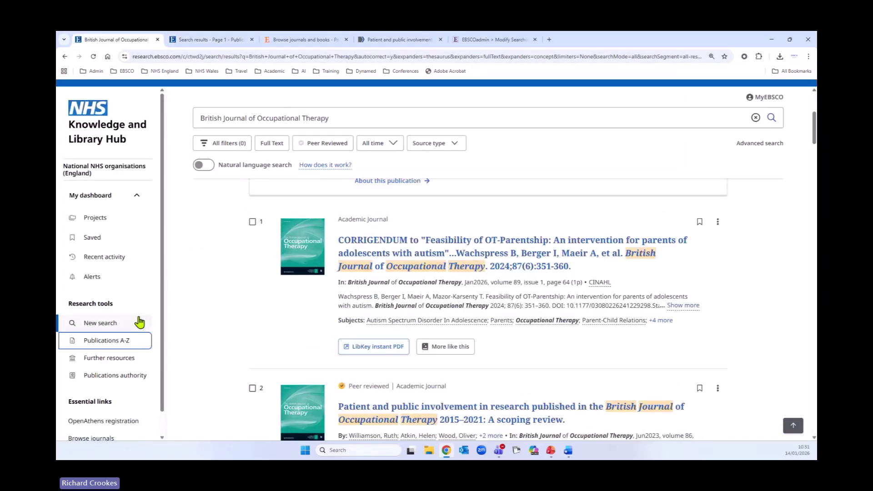
scroll(140, 322, "down", 1)
left_click(103, 299)
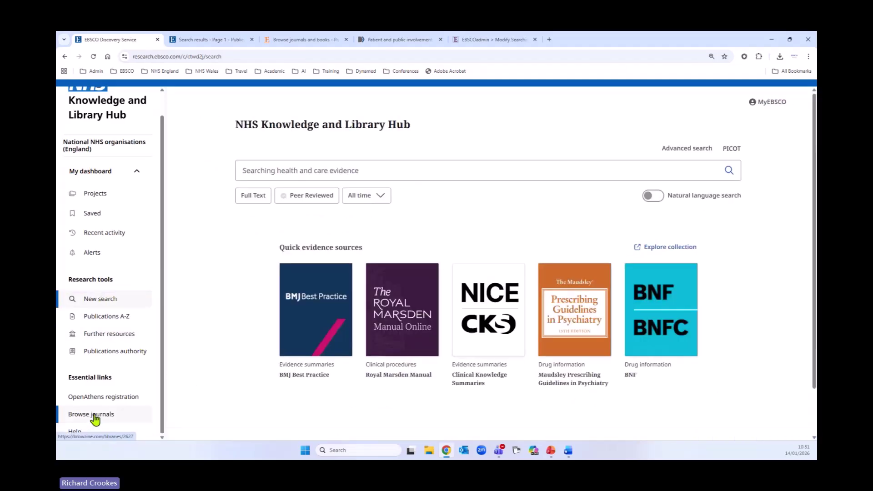
Open the Hub's Browse journals link to BrowZine and show the Nursing and Allied Health journals
left_click(94, 415)
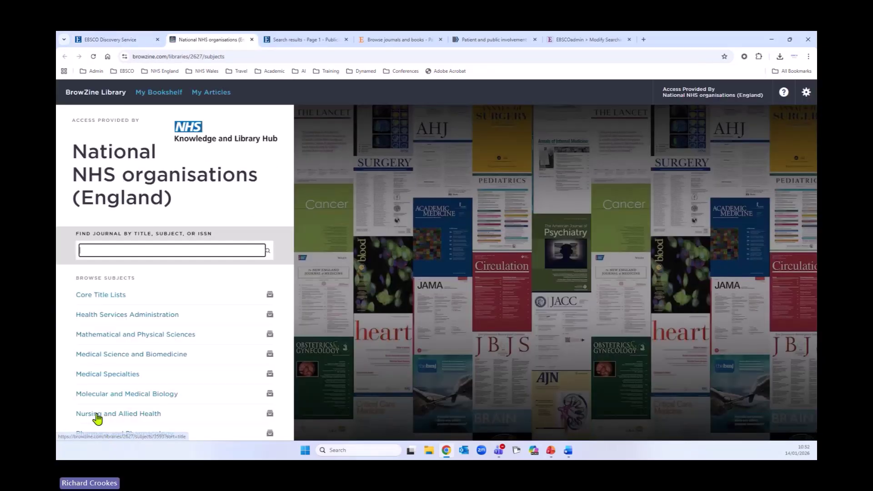
scroll(180, 341, "down", 1)
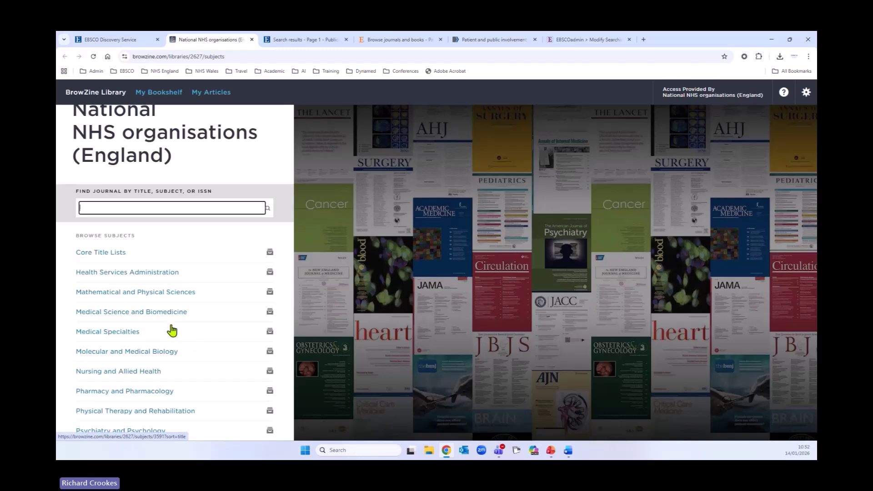
left_click(128, 373)
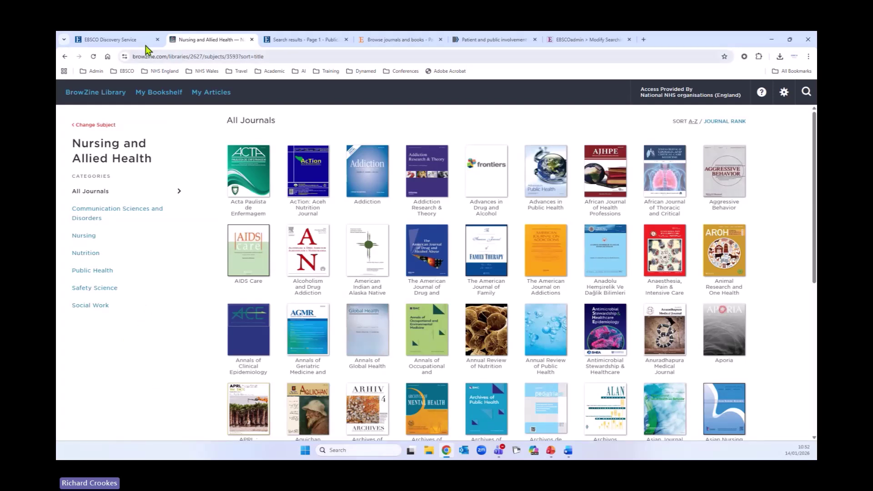
Go back to the Hub's search page, switch to EBSCOadmin and open the EBSCOadmin Security administrator list
left_click(112, 39)
scroll(122, 334, "up", 1)
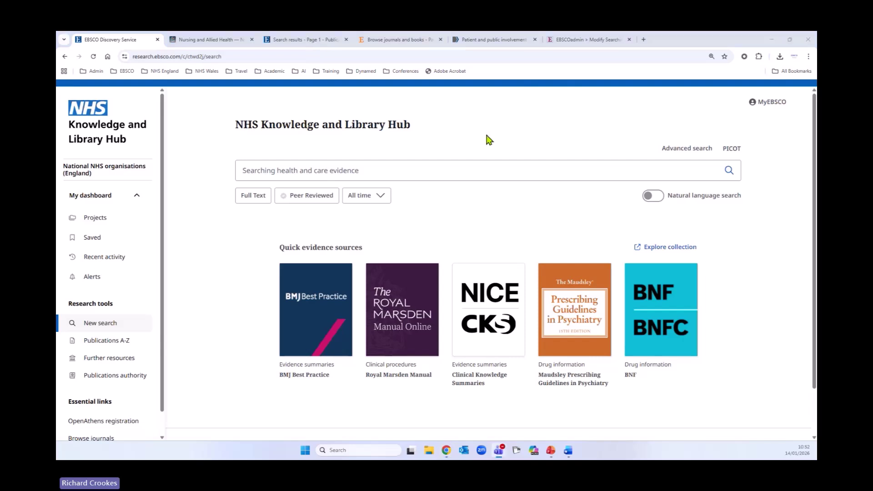
left_click(589, 39)
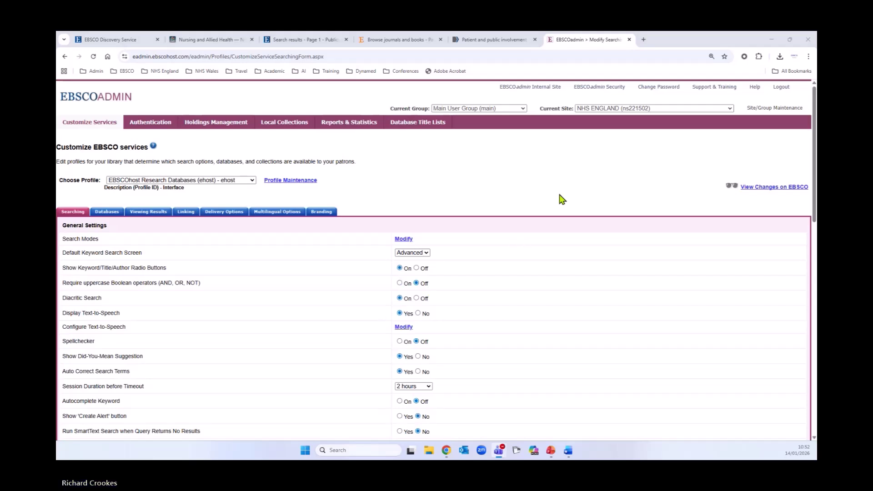
left_click(615, 89)
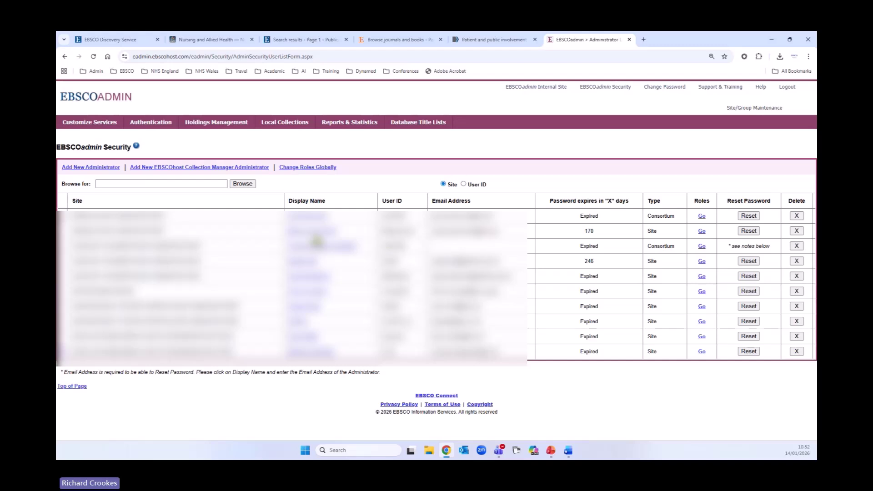
Open the roles of the second administrator in the list and examine the Holdings and Link Management role
left_click(702, 232)
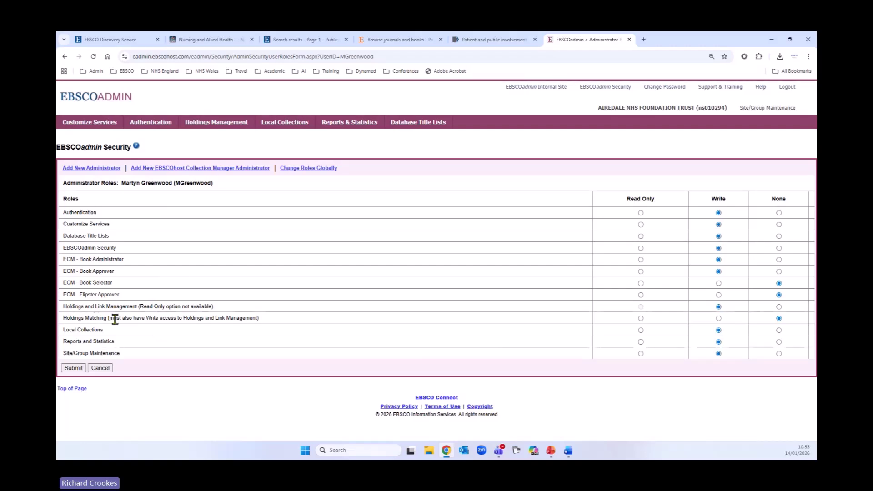
left_click_drag(66, 307, 140, 307)
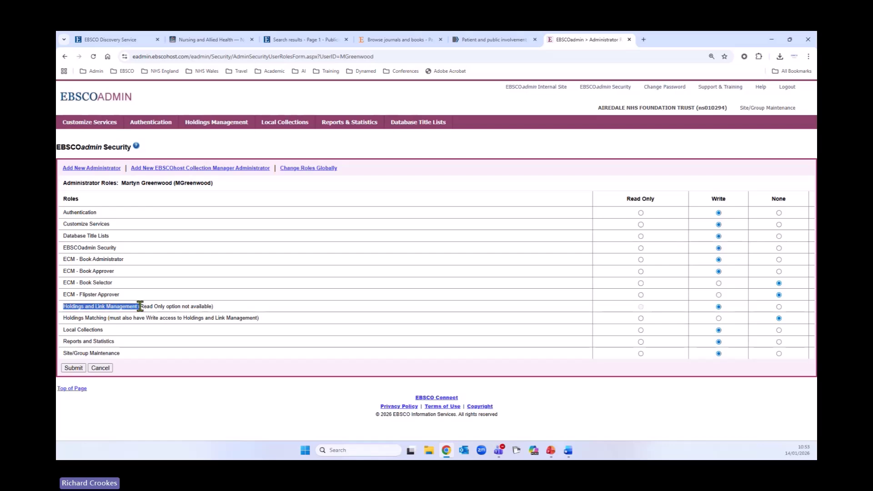
left_click_drag(211, 308, 215, 308)
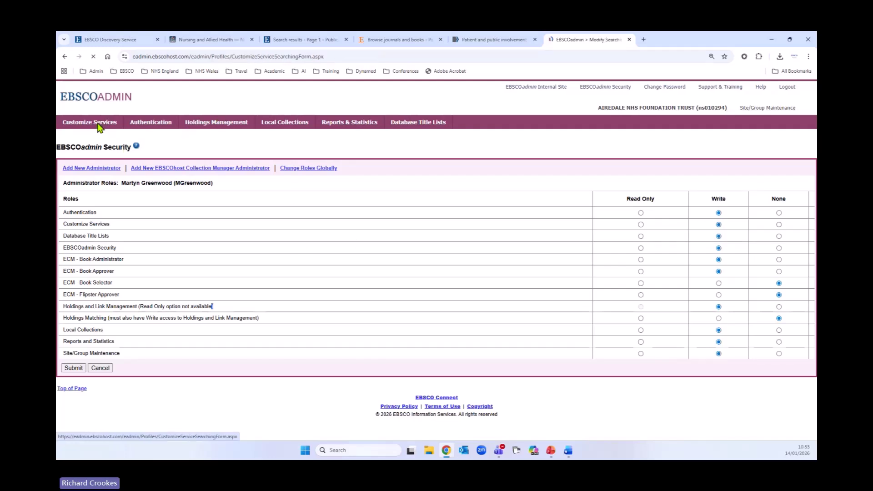
Return to Customize Services and set the current site to NHS ENGLAND
left_click(723, 110)
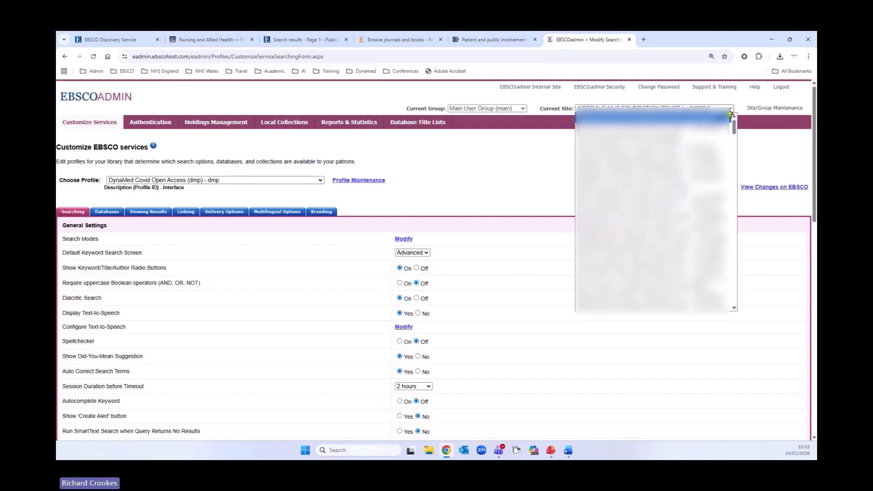
scroll(733, 130, "down", 2)
left_click_drag(736, 131, 747, 214)
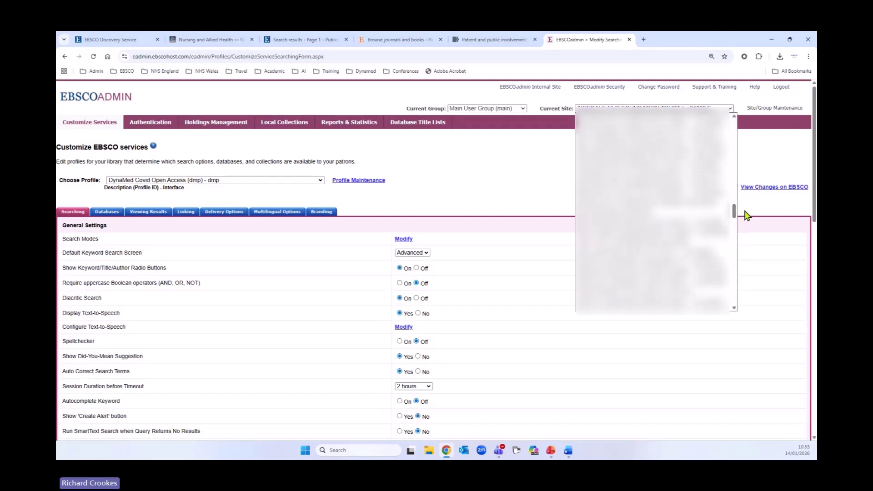
left_click(650, 213)
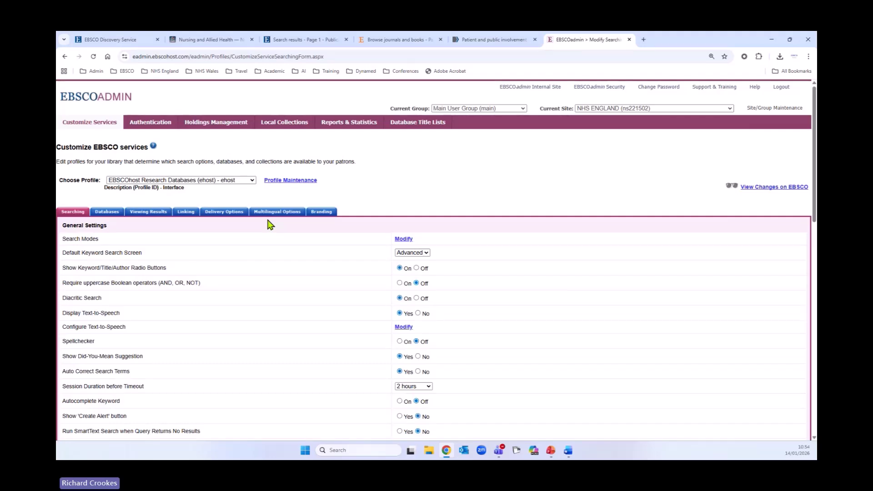
View the databases enabled on the EBSCOhost Research Databases profile and return to the Hub's search page
left_click(113, 213)
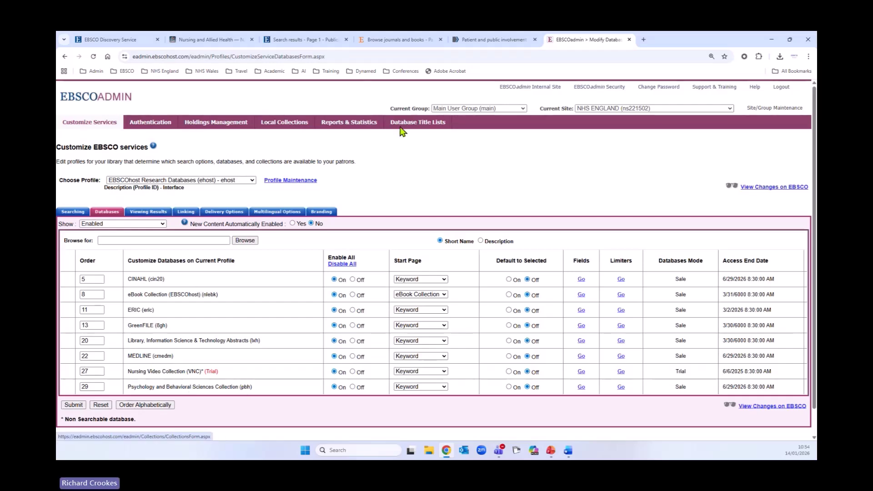
left_click(296, 42)
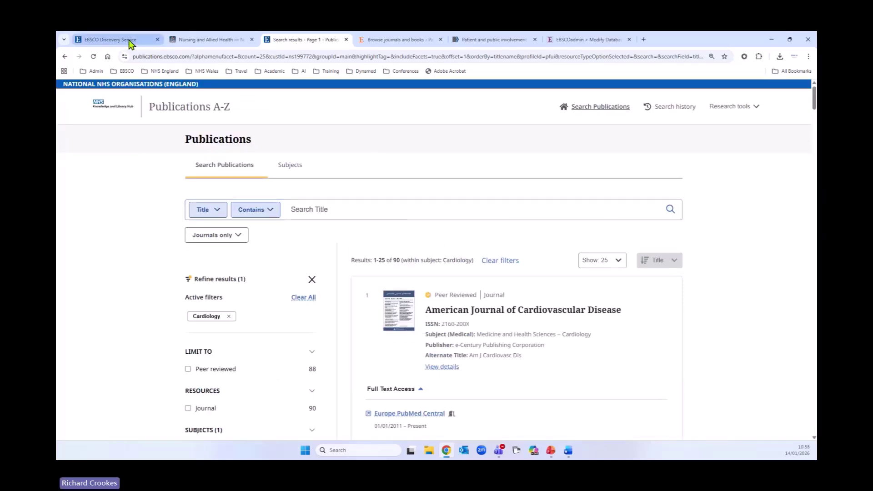
left_click(131, 44)
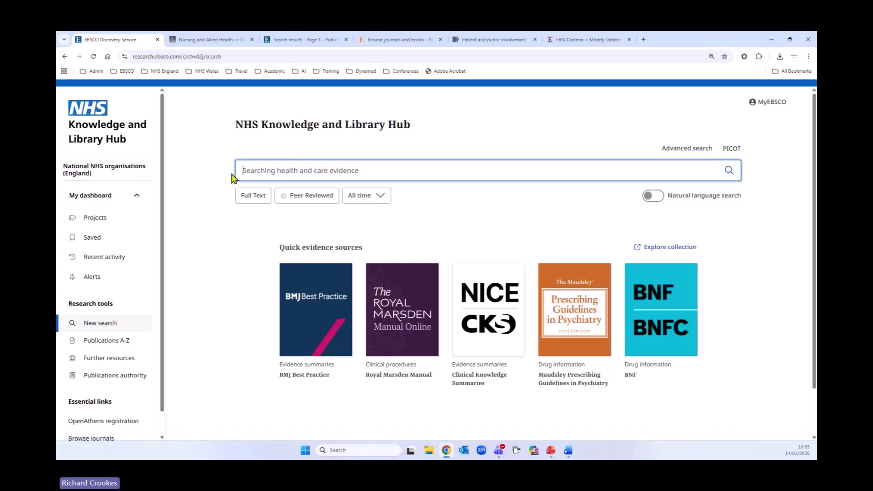
Search the Hub for influenza vaccine, limited to full text from the past 5 years
type("influenz")
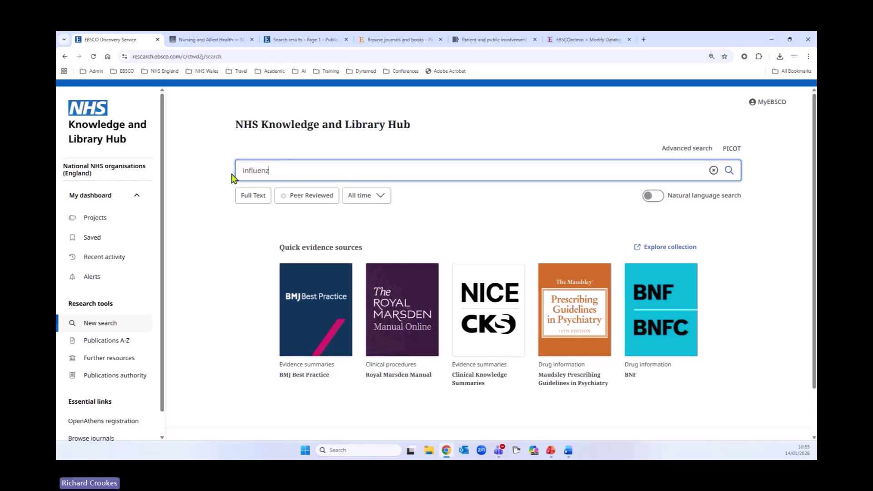
type("a vaccine")
left_click(246, 196)
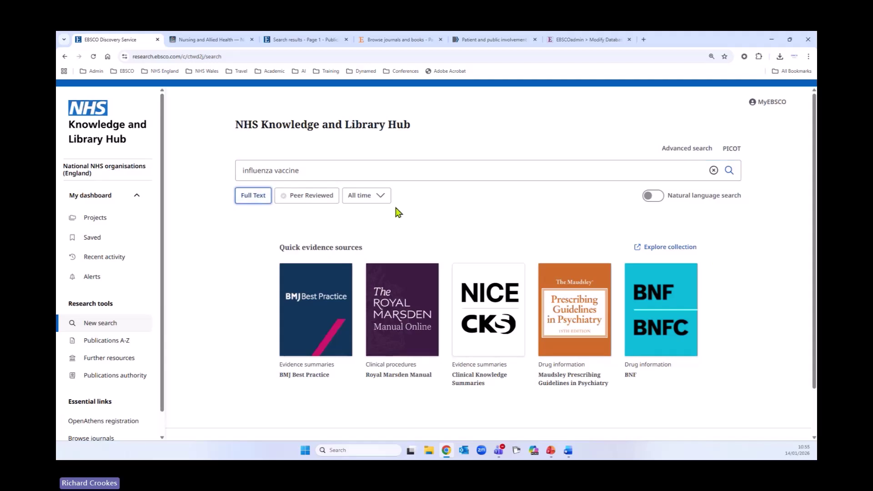
left_click(382, 196)
left_click(370, 251)
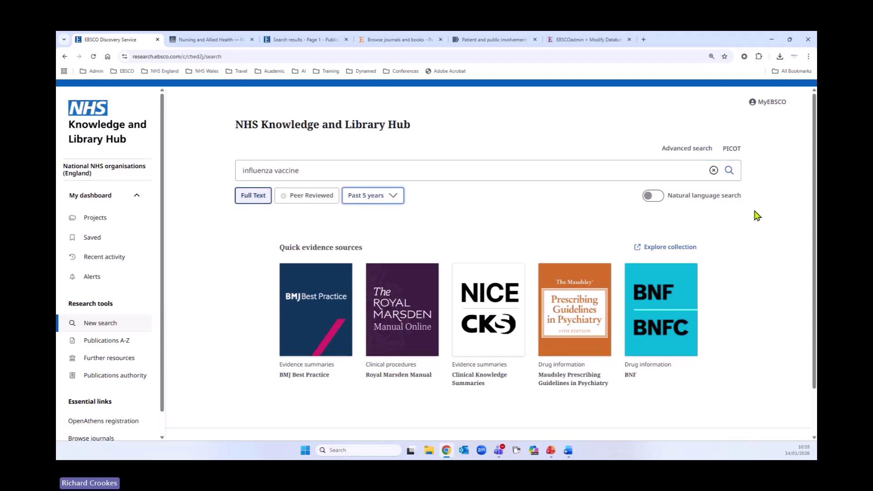
left_click(730, 171)
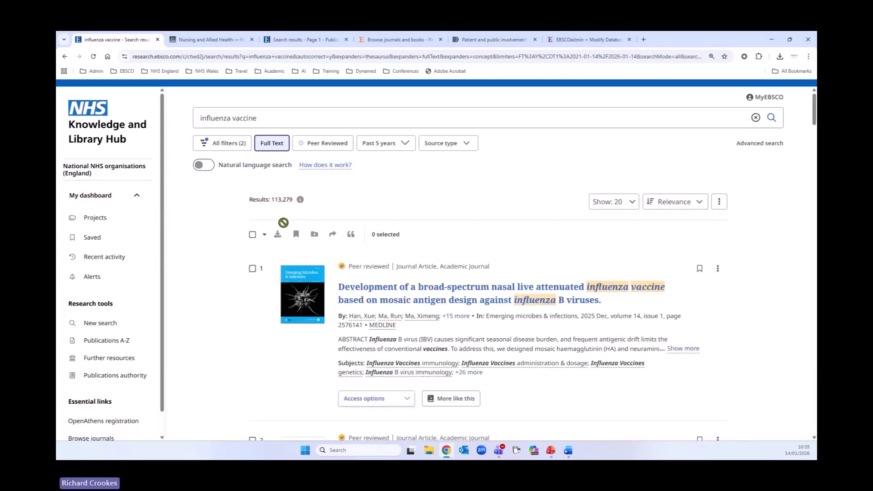
Open all filters for the search results and show the complete list of content providers
left_click(222, 144)
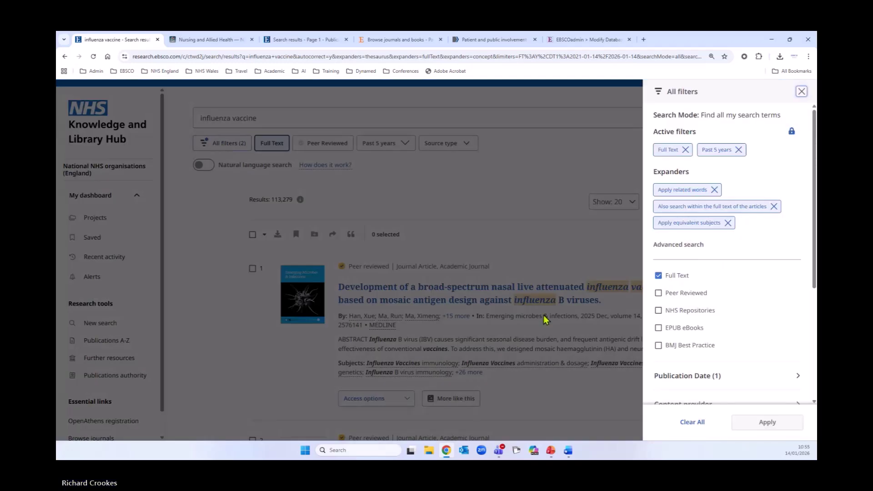
scroll(737, 269, "down", 4)
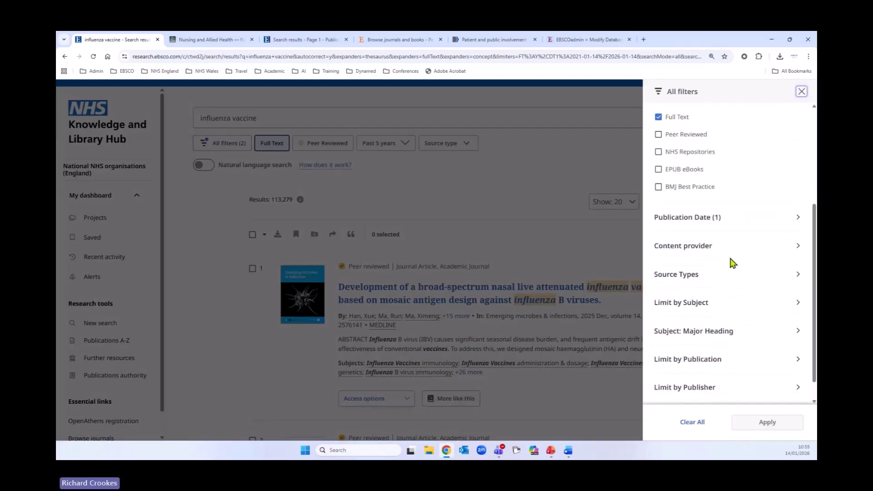
left_click(798, 247)
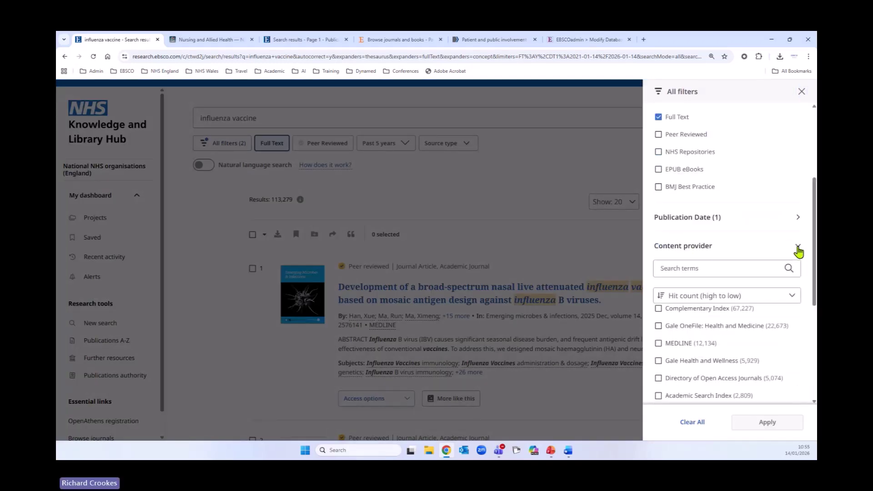
scroll(760, 291, "down", 1)
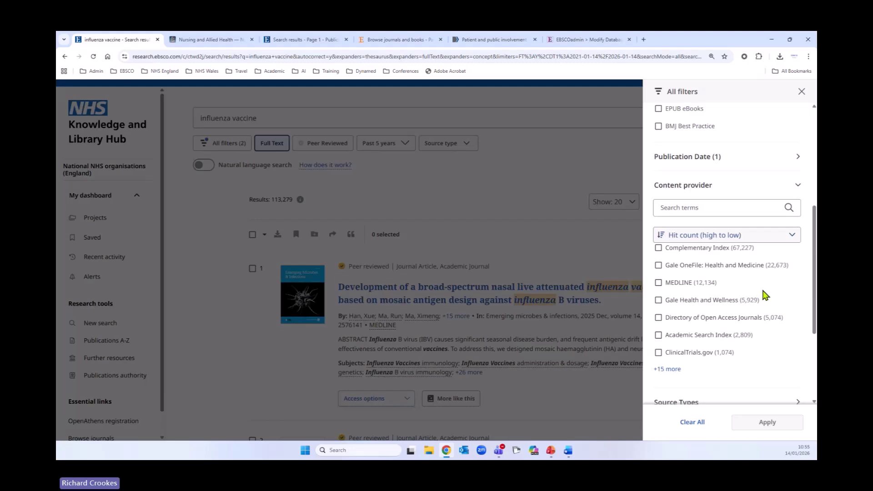
scroll(681, 274, "down", 1)
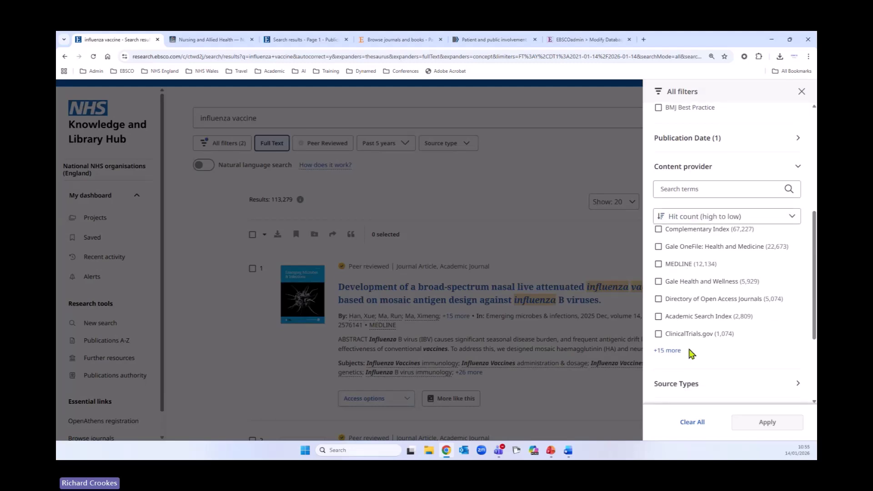
left_click(666, 351)
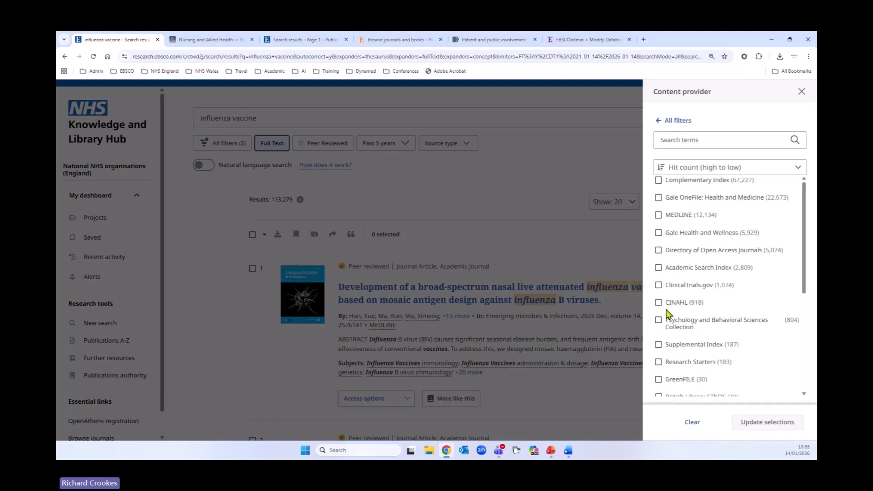
Sort the content providers by Name (A-Z) and look through the whole list
left_click(699, 169)
left_click(694, 216)
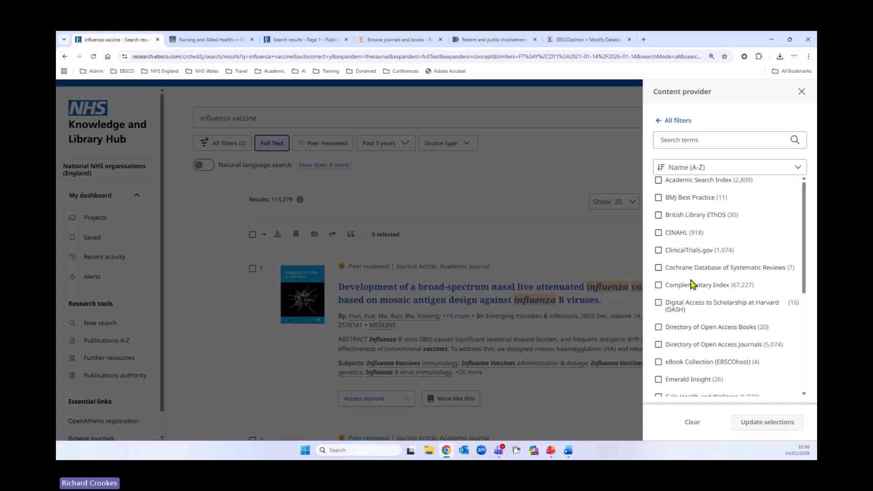
scroll(705, 321, "down", 4)
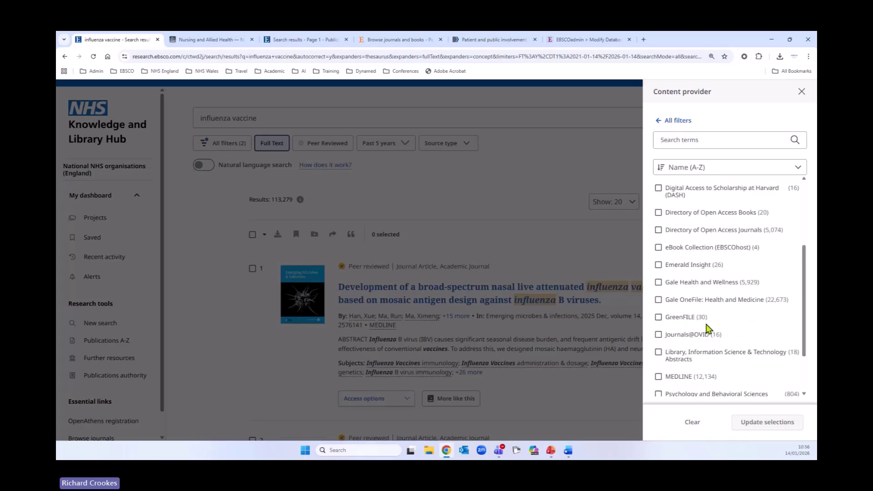
scroll(708, 328, "down", 1)
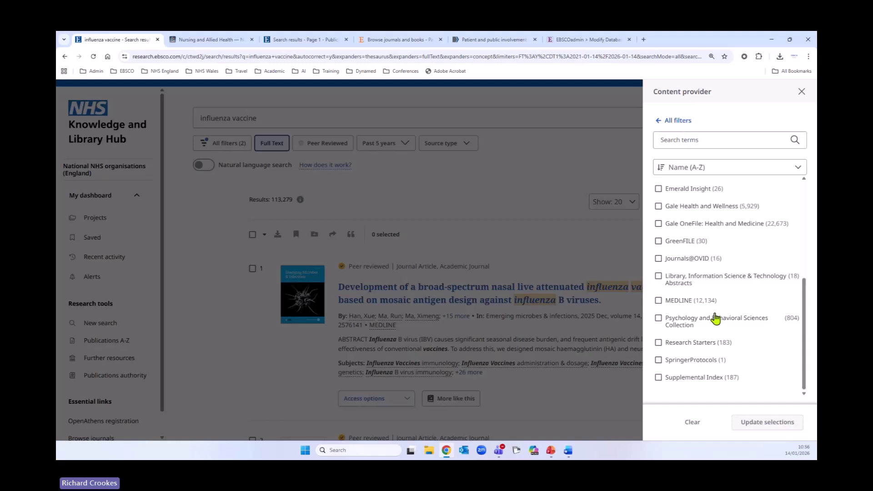
scroll(746, 255, "up", 5)
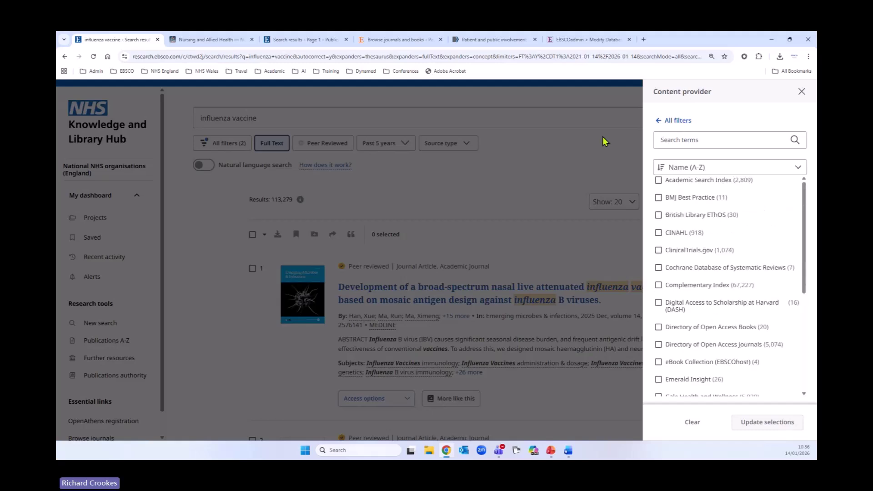
Switch to EBSCOadmin, show the profile's disabled databases and browse them for CINAHL by description
left_click(574, 40)
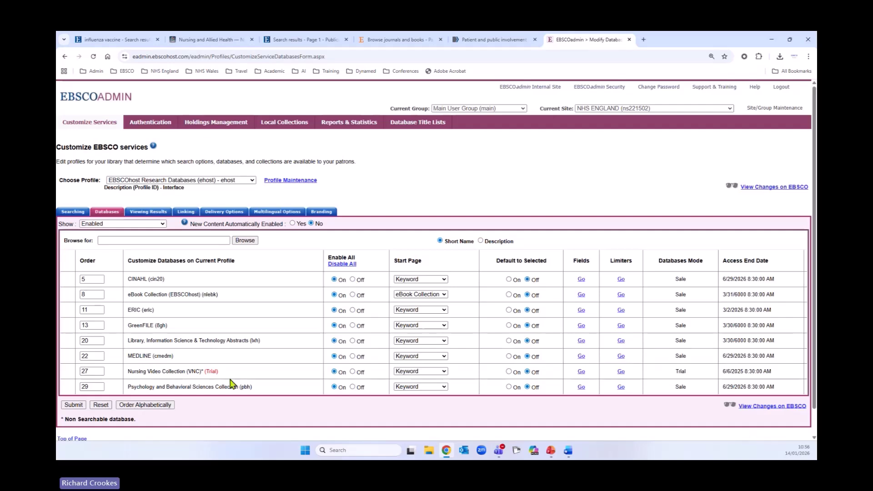
left_click(162, 224)
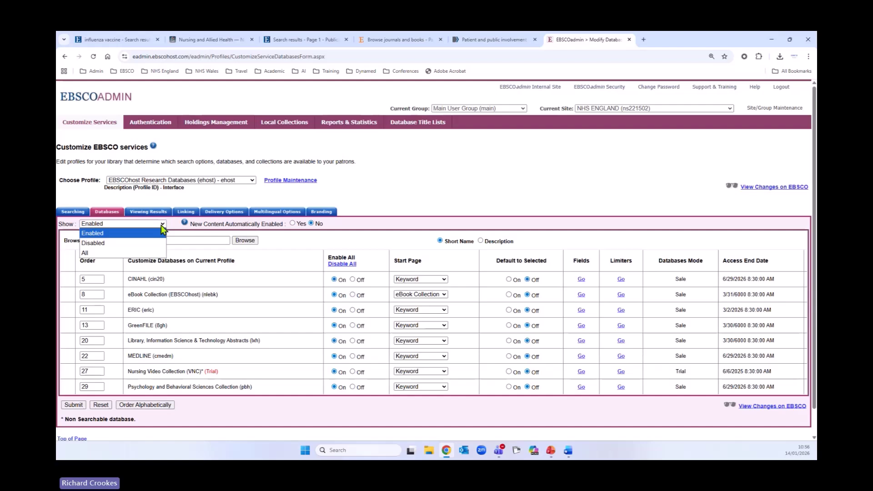
left_click(115, 238)
left_click(121, 244)
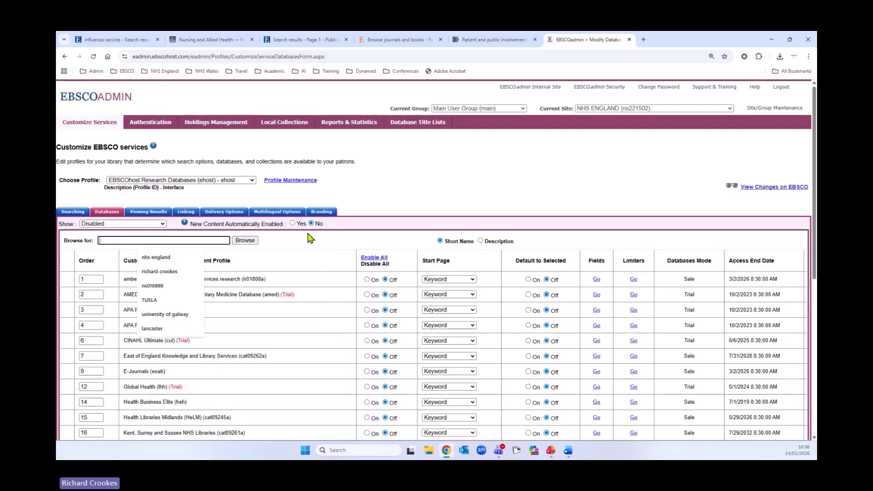
type("CINAHL")
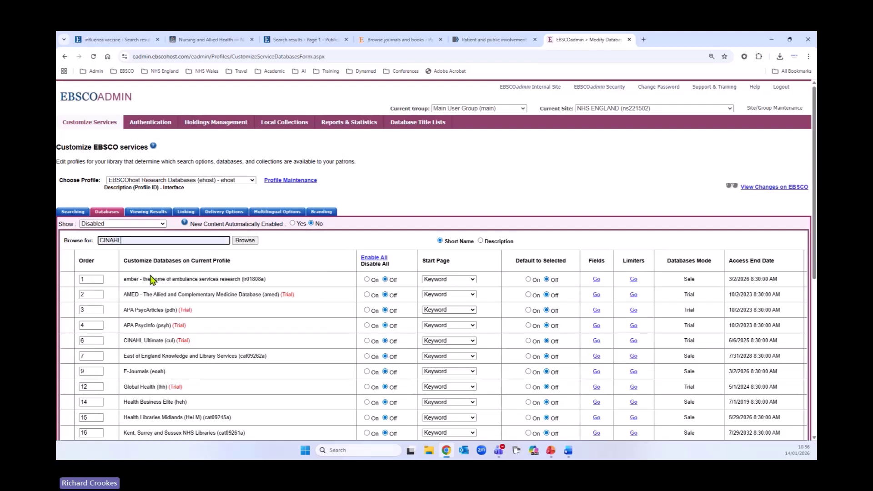
left_click(151, 271)
left_click(482, 241)
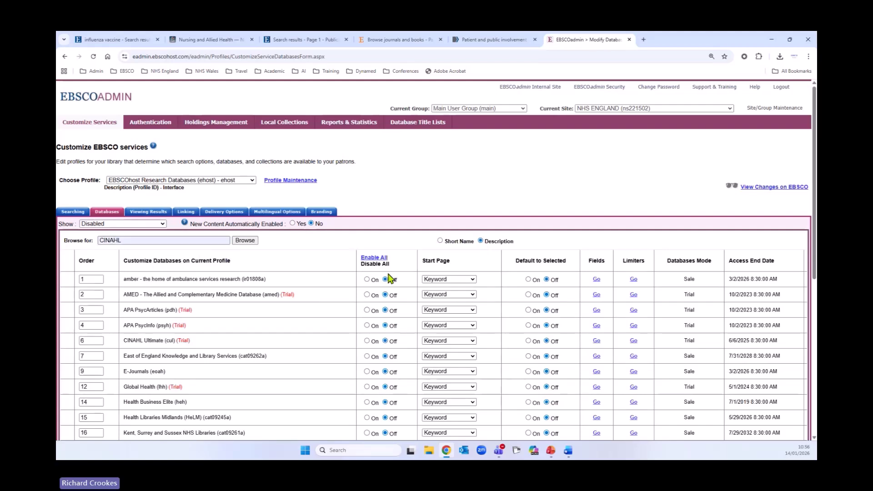
left_click(248, 241)
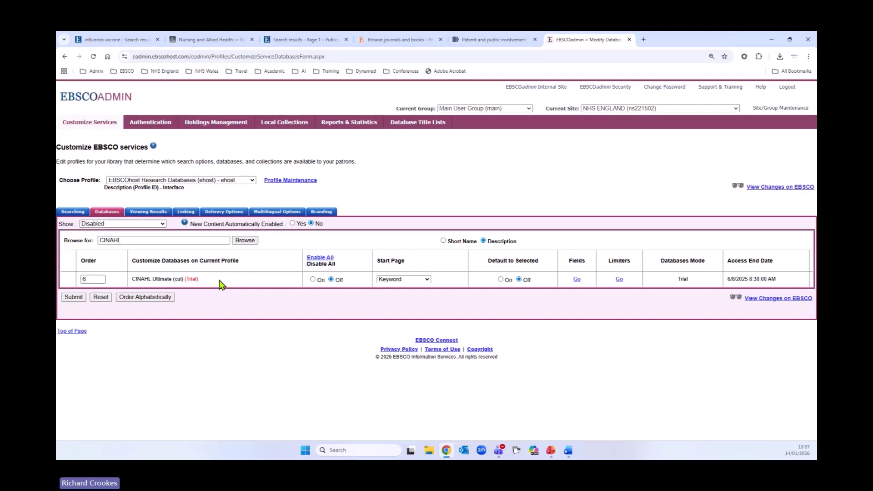
Return to the Hub's search results, check the content provider list again and close the filters
left_click(130, 42)
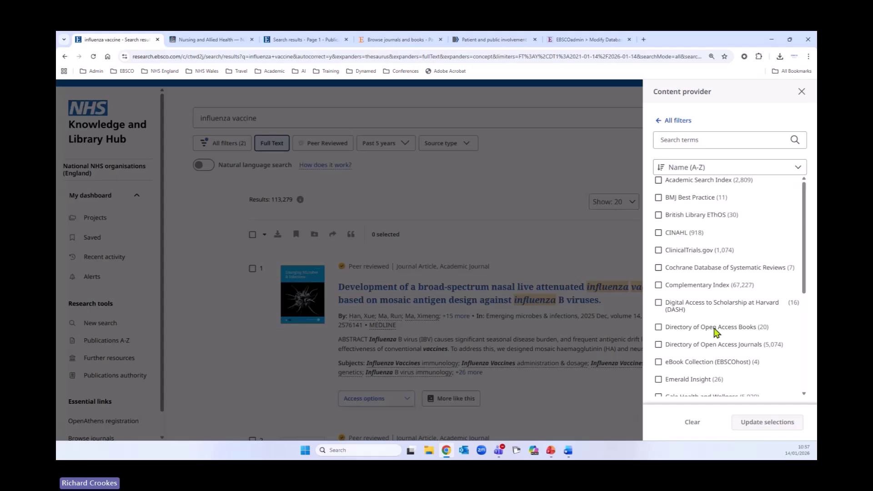
scroll(726, 298, "down", 1)
scroll(727, 298, "down", 1)
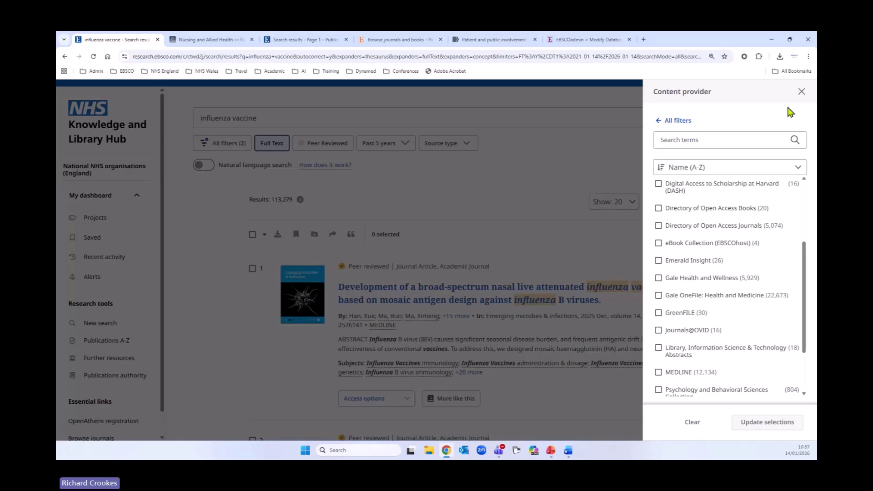
left_click(803, 93)
left_click(806, 95)
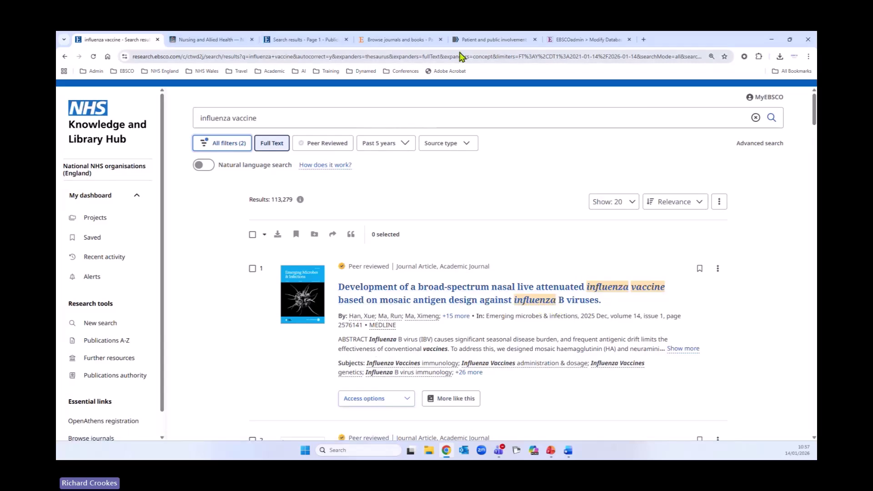
Back in EBSCOadmin, show the profile's enabled databases, switch to the disabled ones and examine the full list
left_click(560, 45)
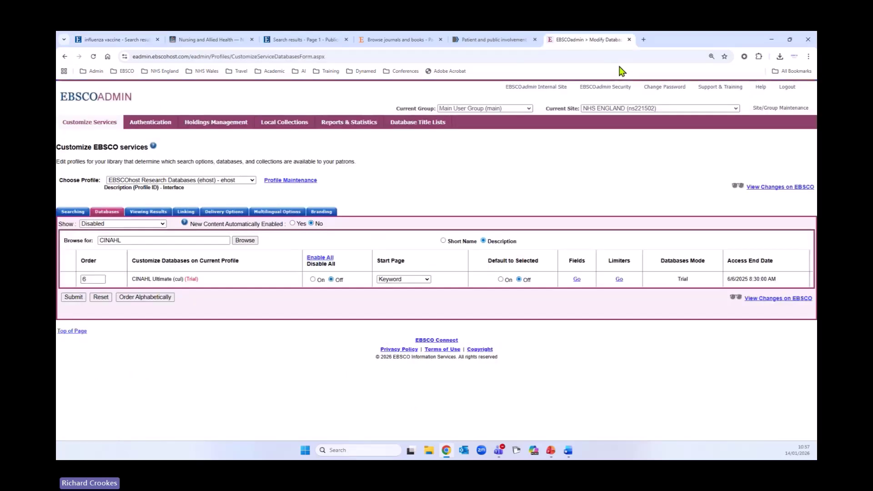
left_click(161, 224)
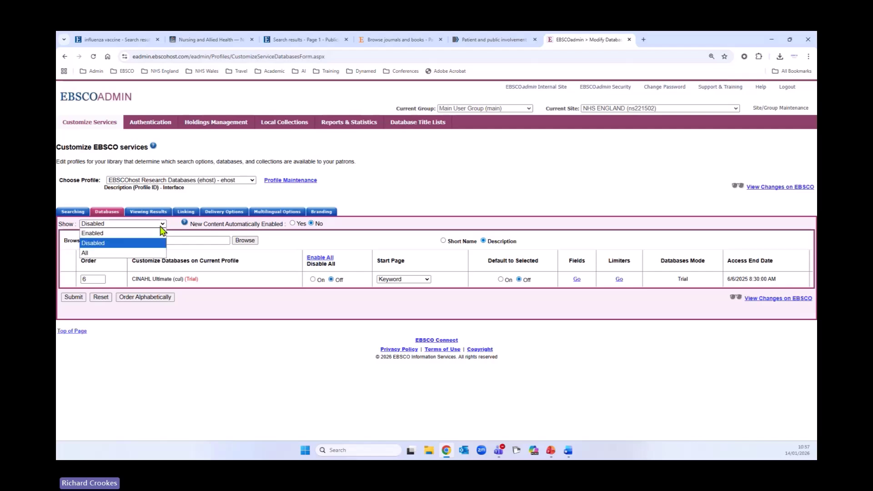
left_click(93, 240)
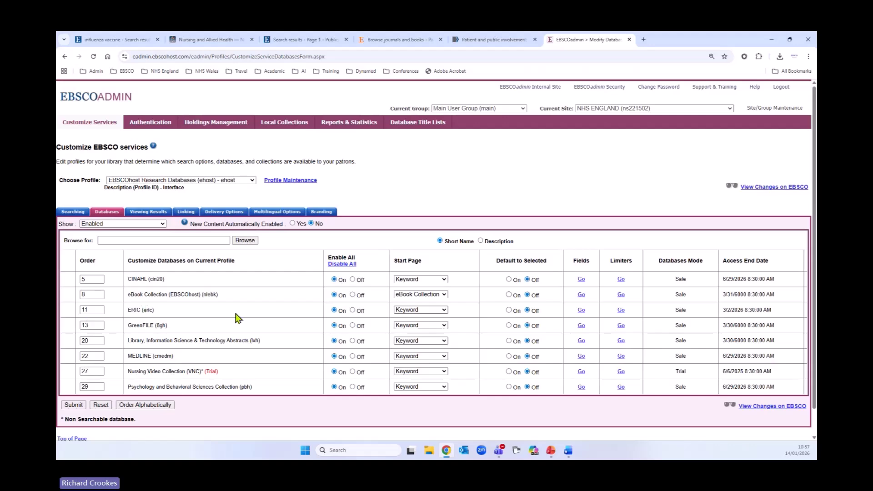
left_click(162, 225)
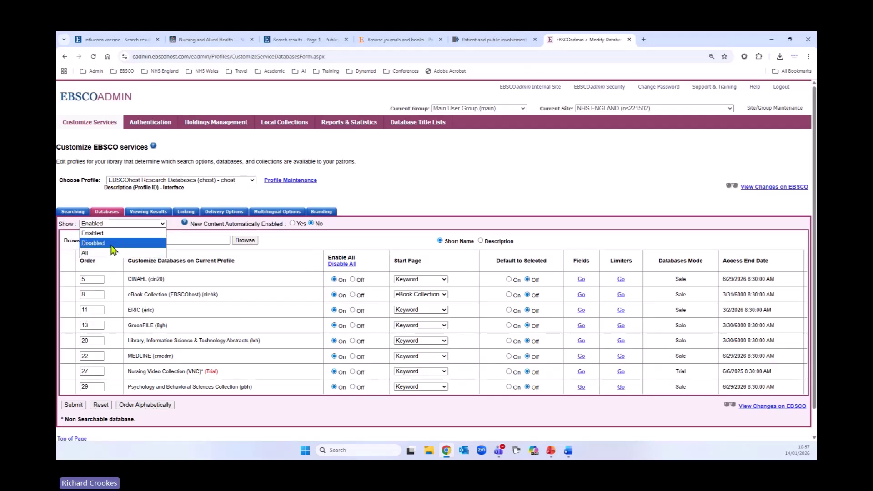
left_click(113, 251)
scroll(205, 350, "down", 5)
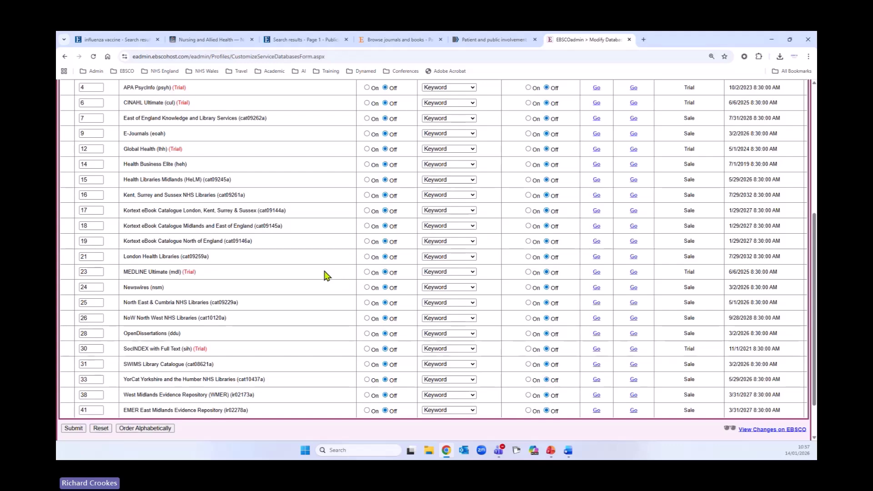
scroll(325, 273, "down", 2)
scroll(282, 275, "up", 10)
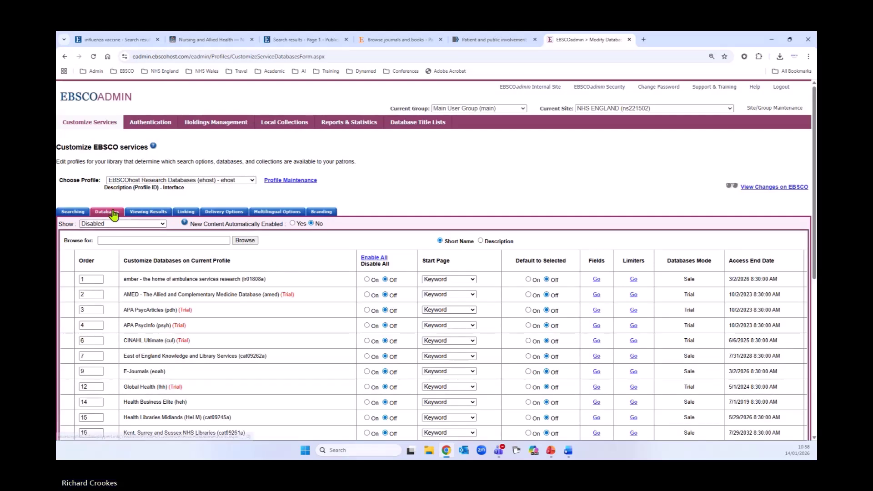
Open the Holdings Management overview and break down the unique titles by Resource Type
left_click(216, 124)
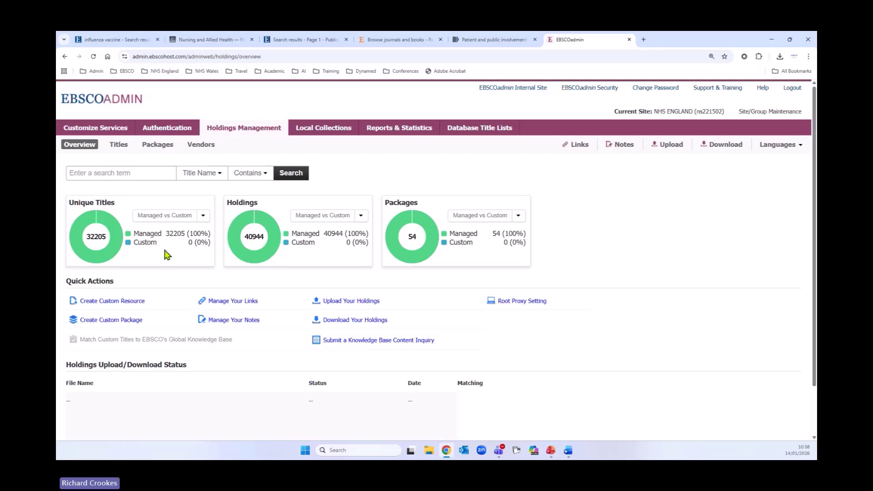
left_click(203, 216)
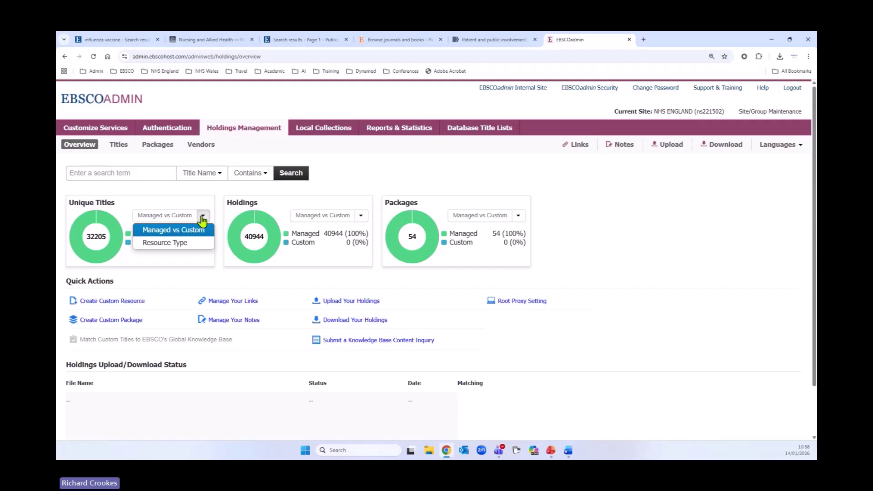
left_click(179, 242)
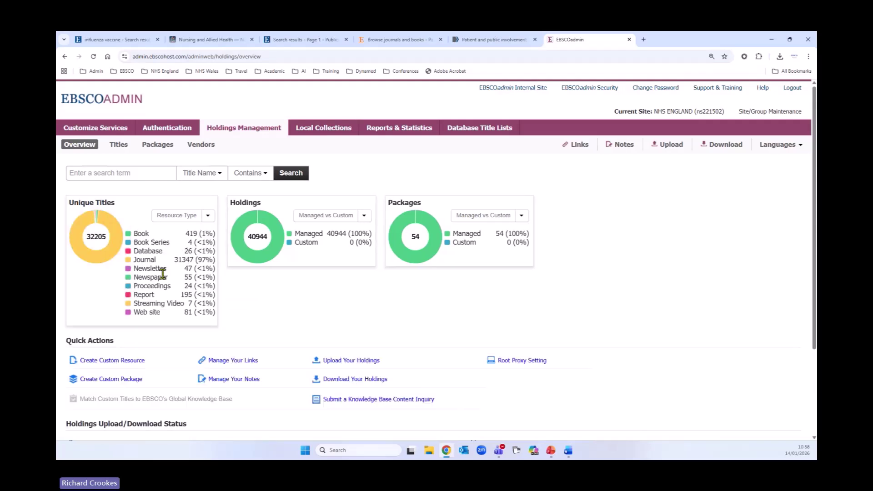
Return the unique titles chart to Managed vs Custom and break down the holdings by Resource Type
left_click(209, 218)
left_click(187, 231)
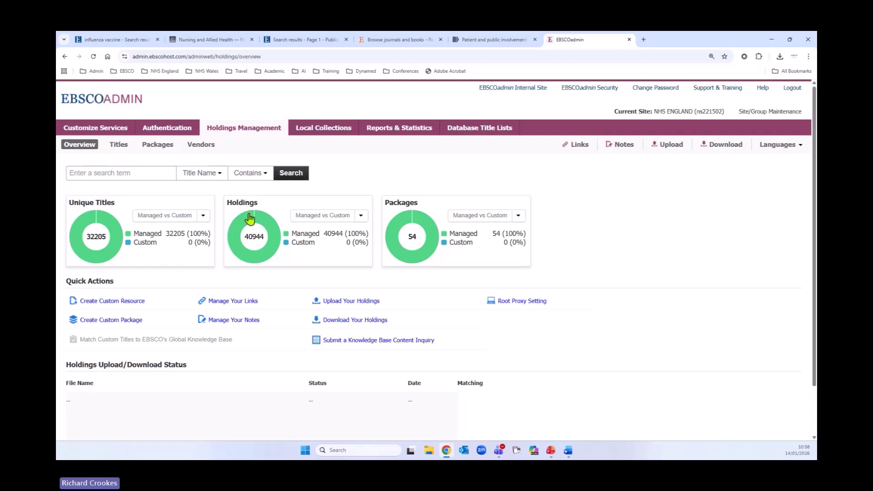
left_click(361, 217)
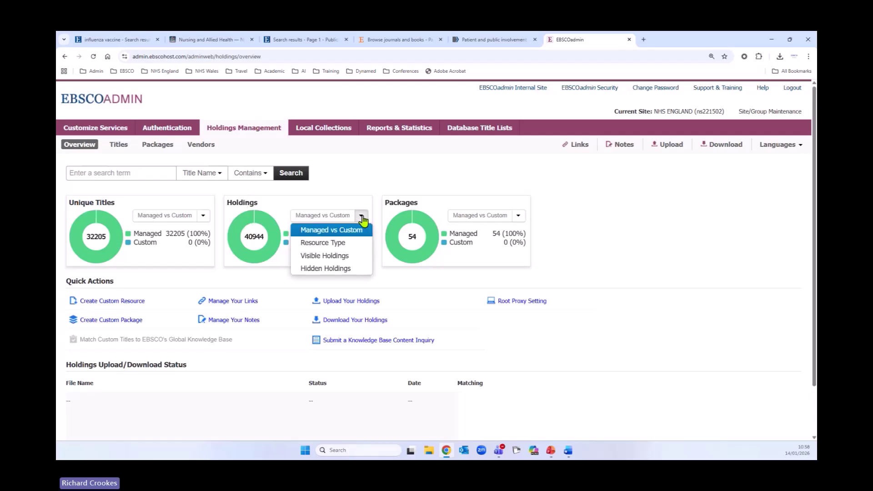
left_click(341, 245)
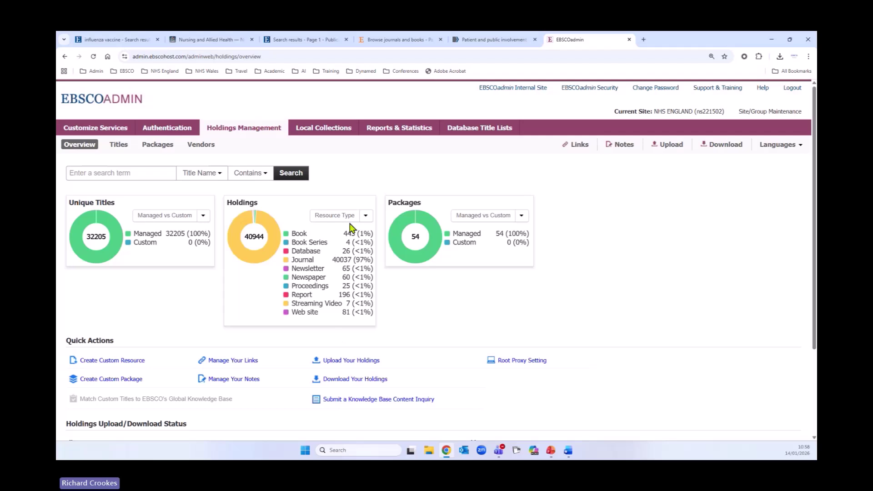
Break down the holdings by Visible Holdings and by Hidden Holdings, and return the chart to Managed vs Custom
left_click(366, 216)
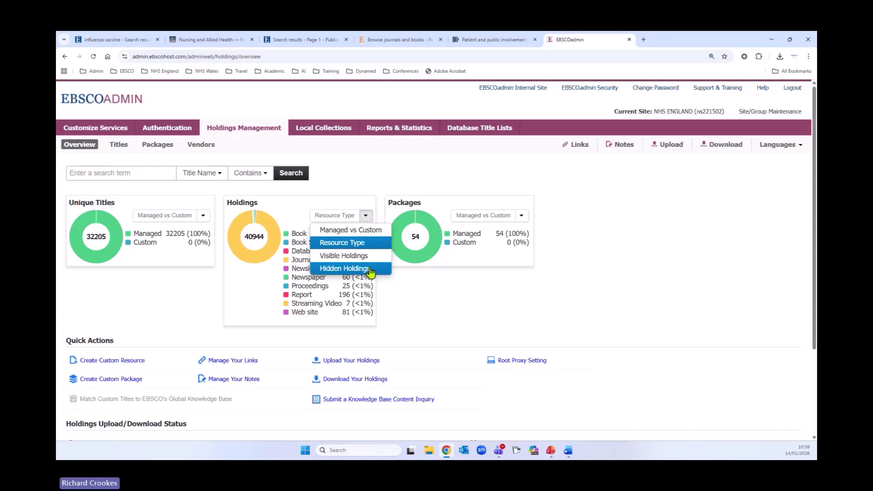
left_click(359, 256)
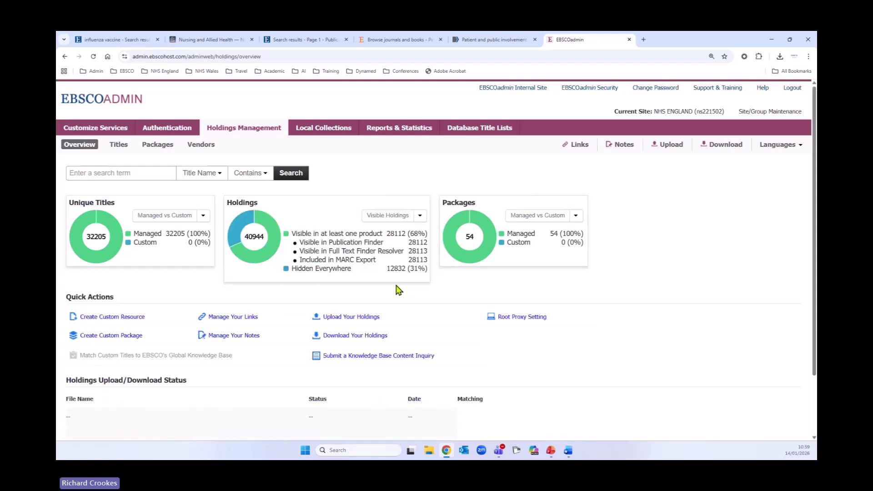
left_click(421, 216)
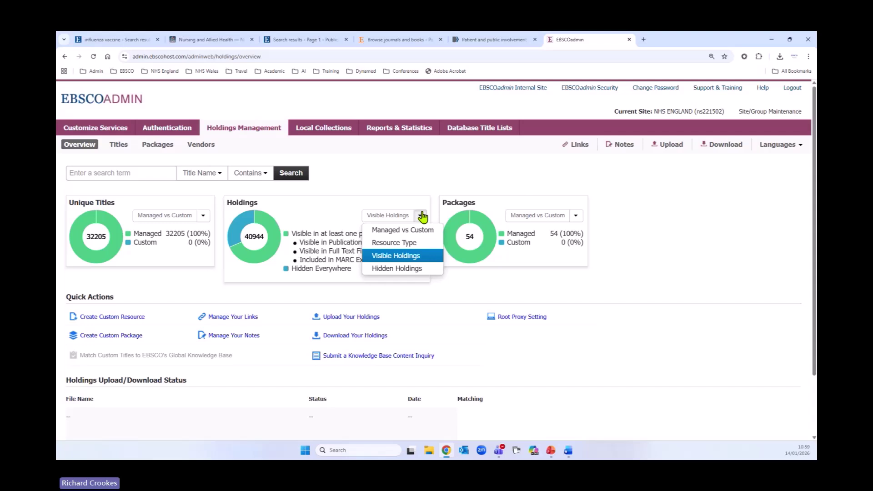
left_click(398, 269)
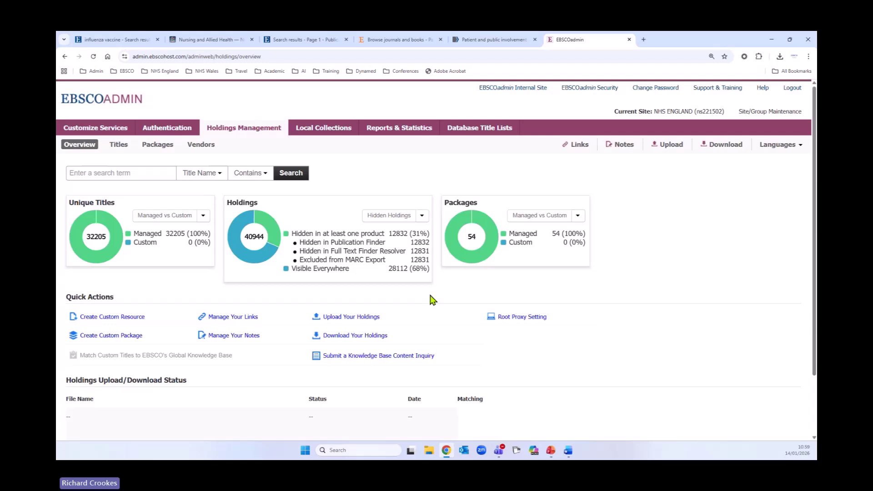
left_click(423, 217)
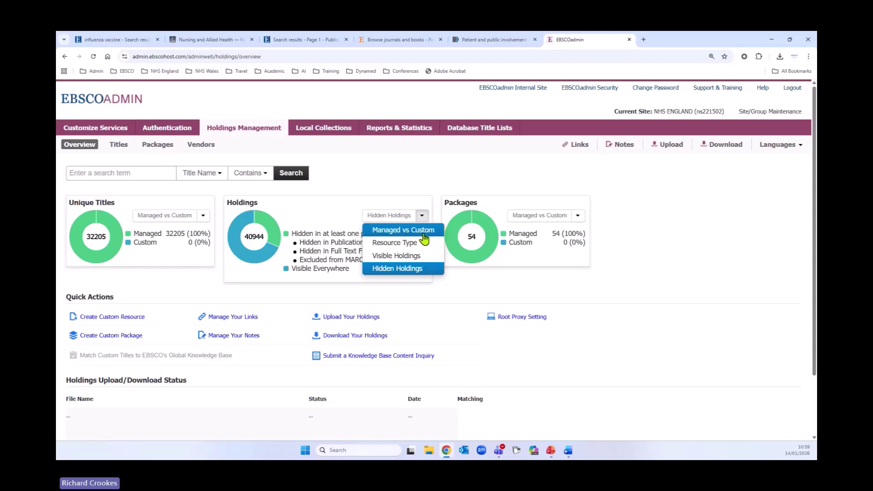
left_click(413, 231)
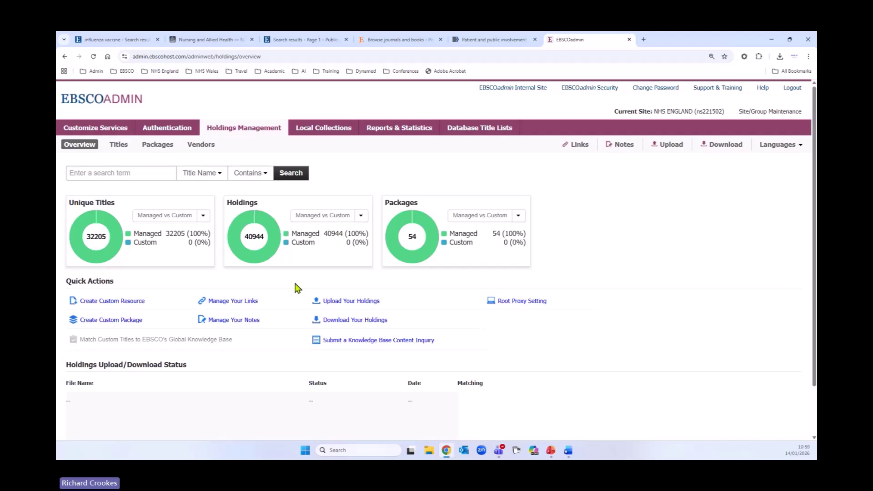
Break down the packages by Package Content Type and return that chart to Managed vs Custom
left_click(520, 217)
left_click(495, 244)
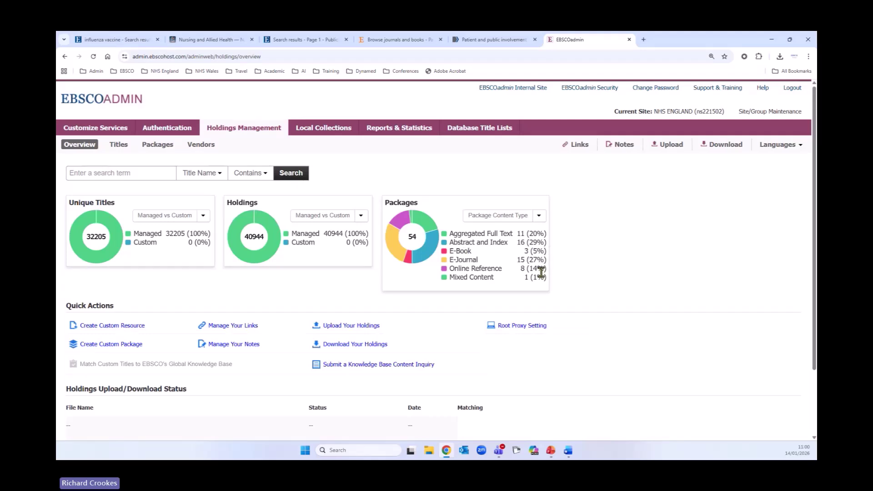
left_click(539, 216)
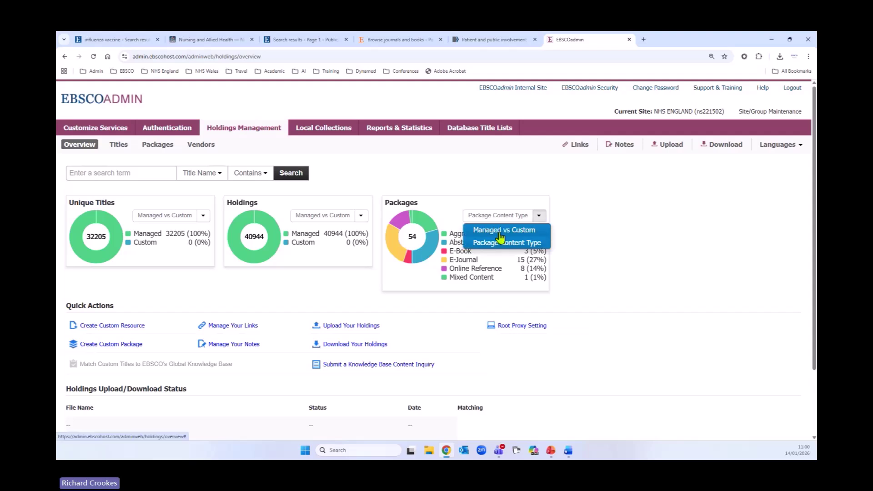
left_click(501, 228)
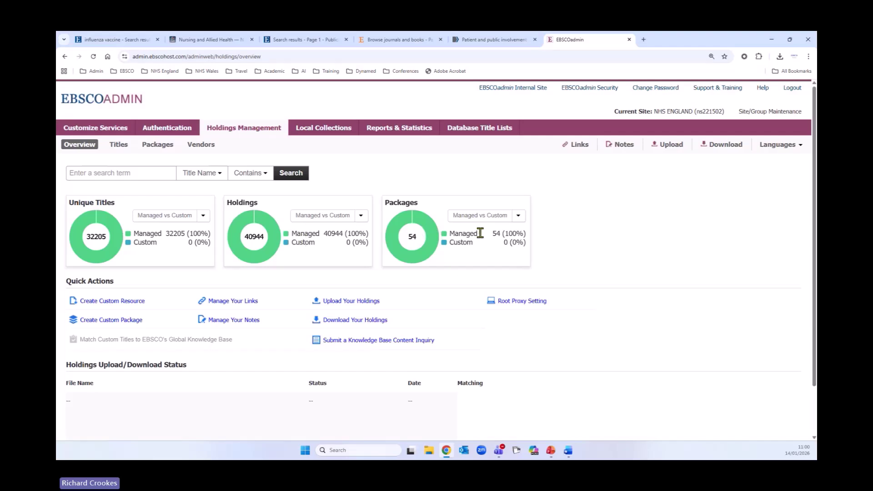
Open the list of managed packages from the overview and examine their package types, content types, selected titles and hidden visibility
left_click(439, 245)
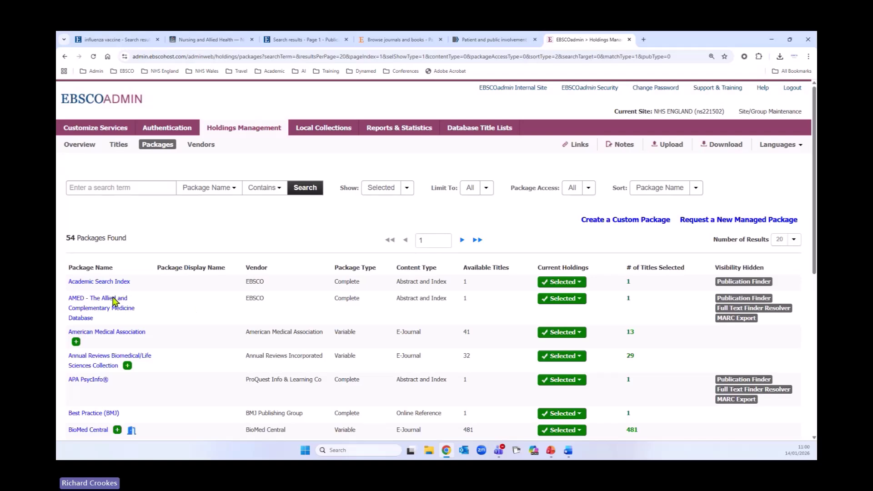
scroll(204, 325, "down", 4)
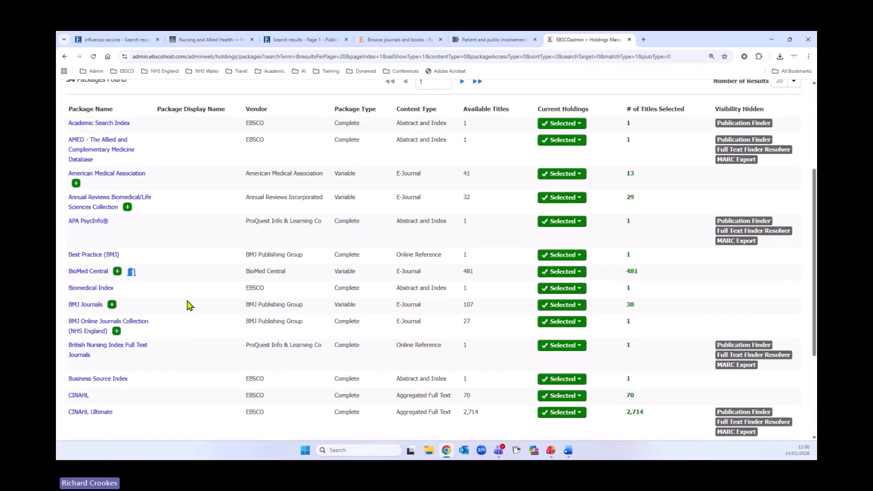
scroll(190, 305, "up", 3)
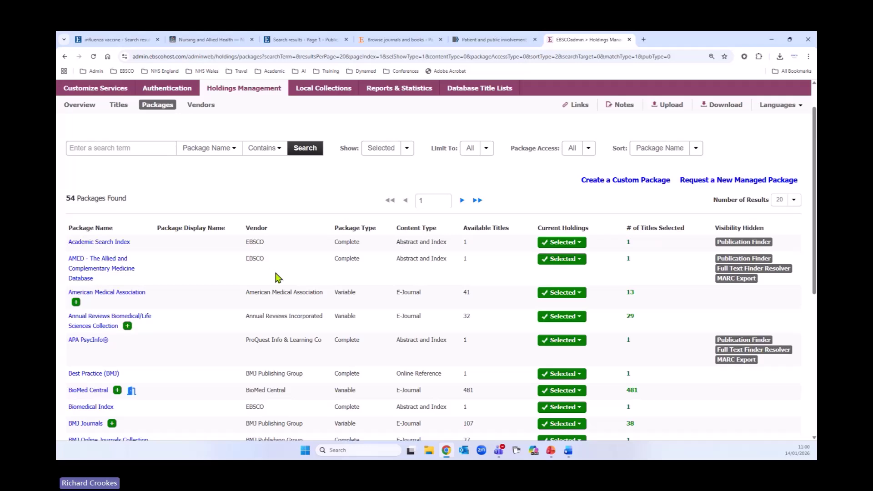
scroll(292, 335, "down", 1)
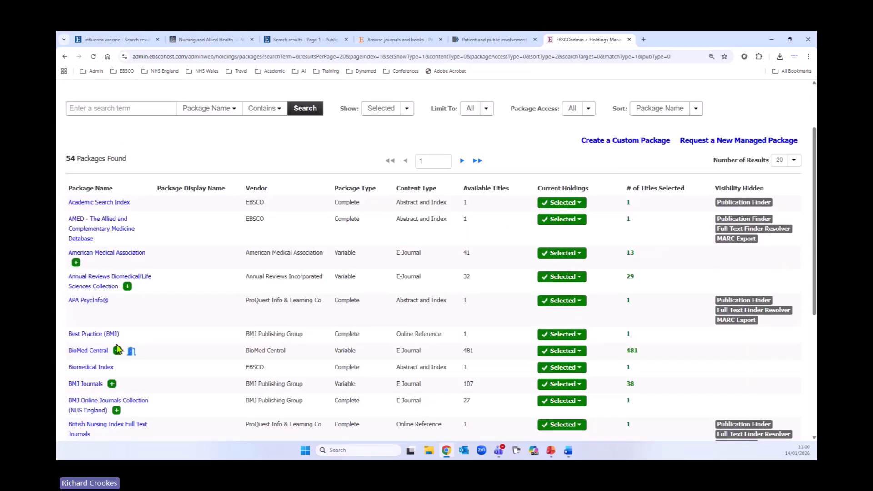
scroll(249, 350, "down", 1)
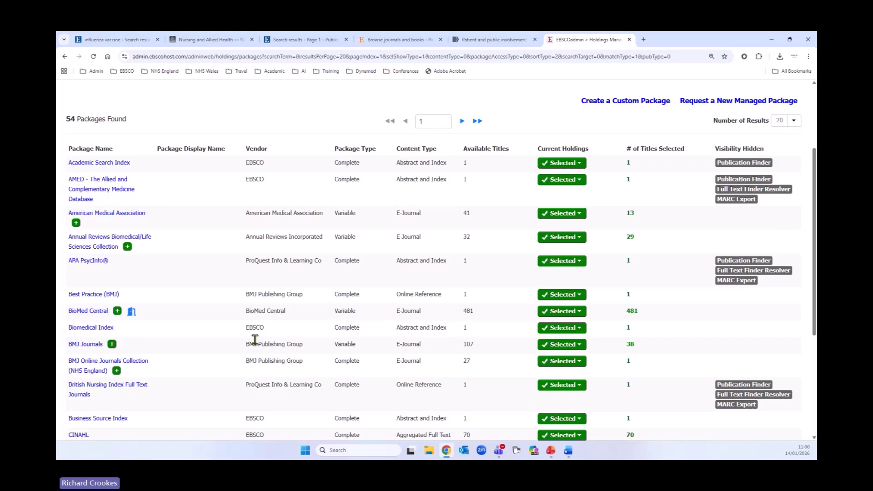
scroll(252, 360, "up", 3)
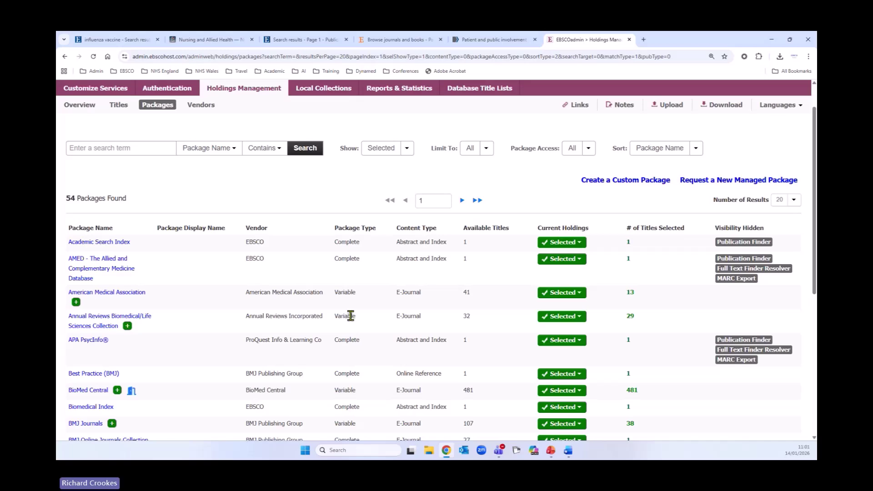
scroll(351, 316, "down", 3)
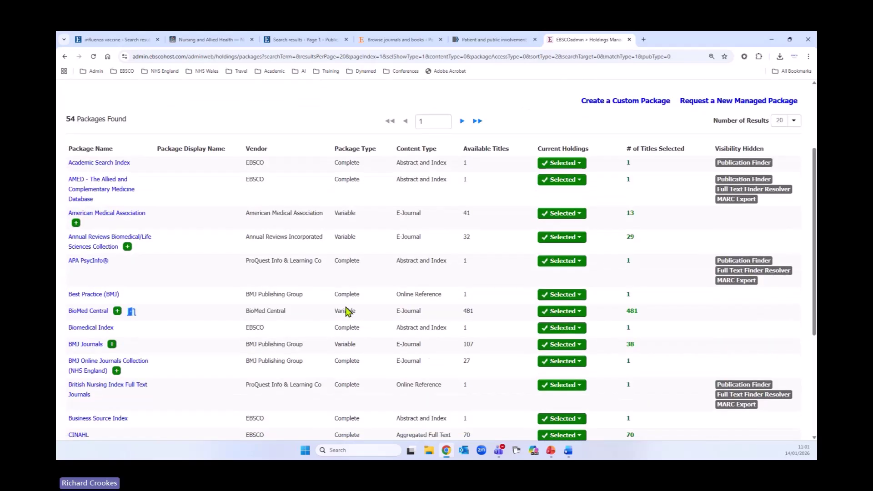
scroll(346, 311, "down", 4)
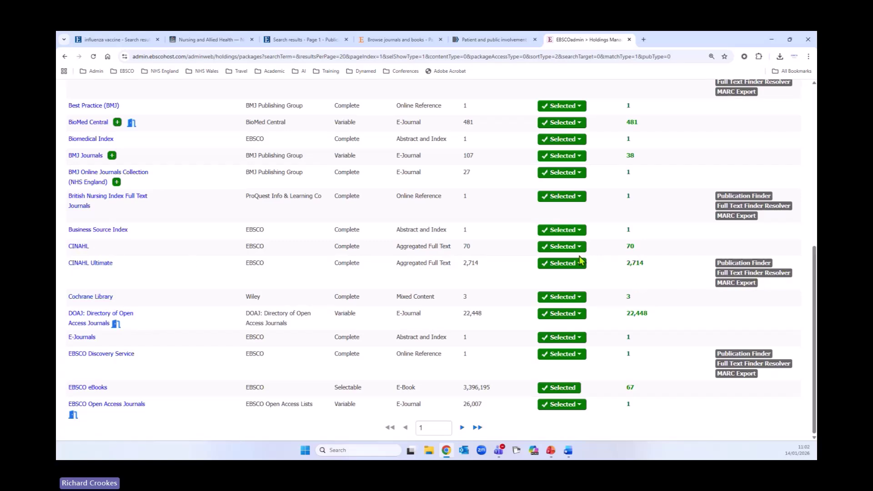
Open the CINAHL Ultimate package, review its details and visibility settings, and return to the package list
left_click(101, 263)
scroll(101, 260, "down", 3)
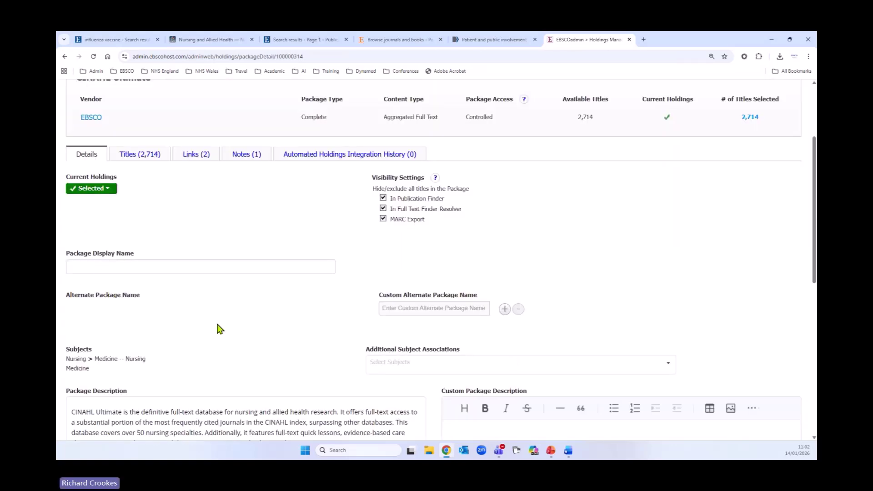
scroll(218, 327, "up", 2)
scroll(228, 326, "up", 1)
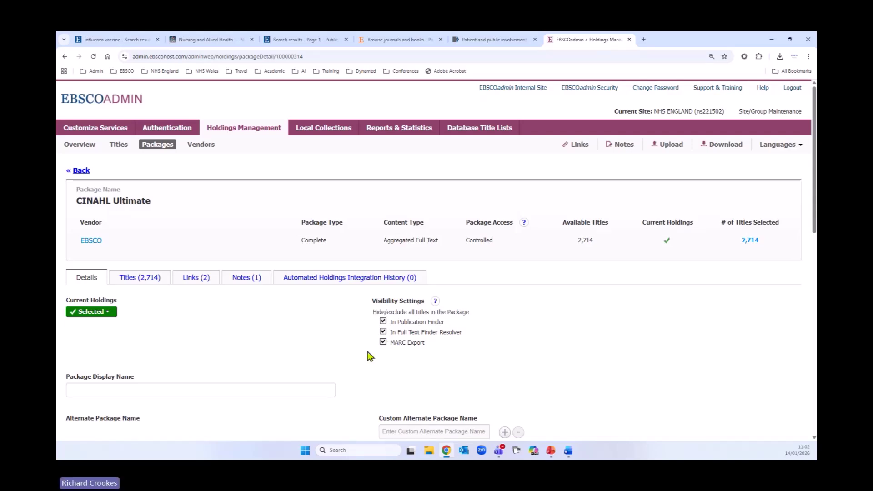
scroll(367, 354, "down", 2)
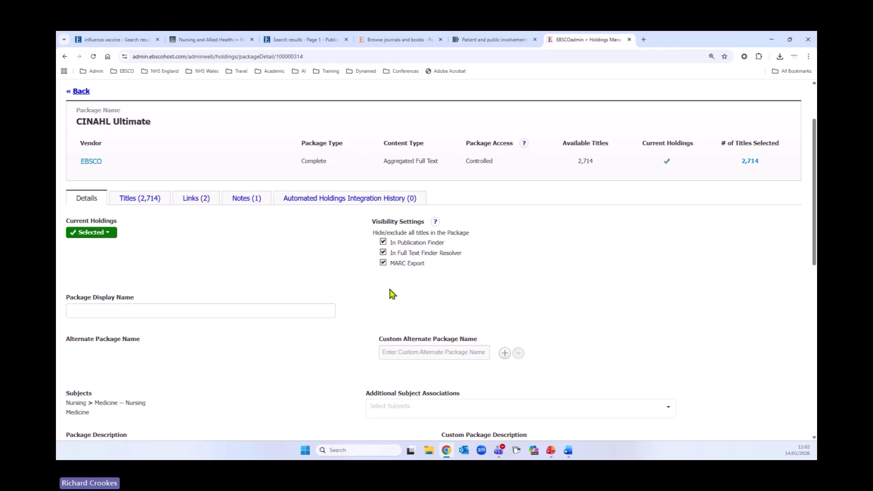
scroll(392, 294, "down", 2)
scroll(364, 284, "up", 2)
left_click(76, 91)
Open the CINAHL package to check its visibility settings and return to the package list
scroll(141, 302, "down", 6)
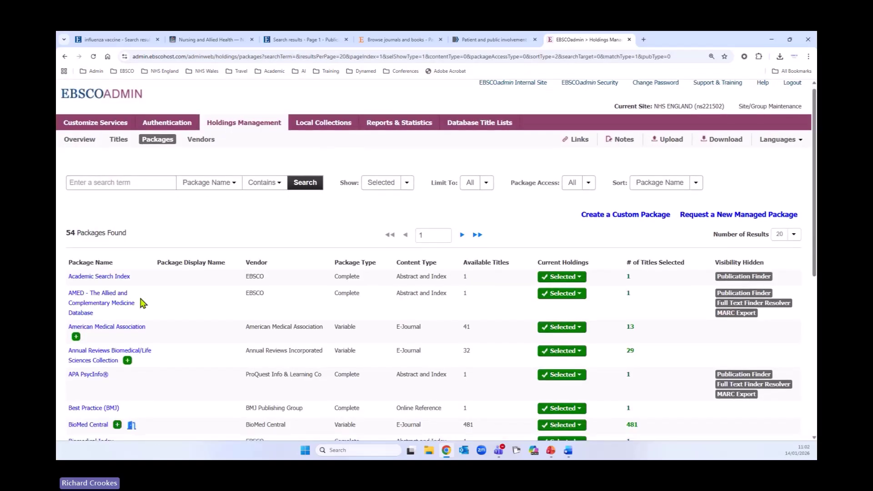
left_click(79, 277)
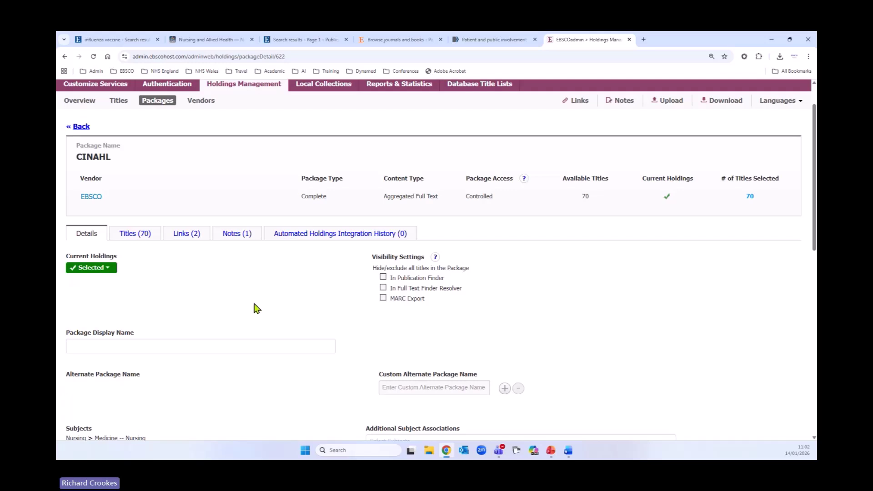
scroll(266, 321, "up", 1)
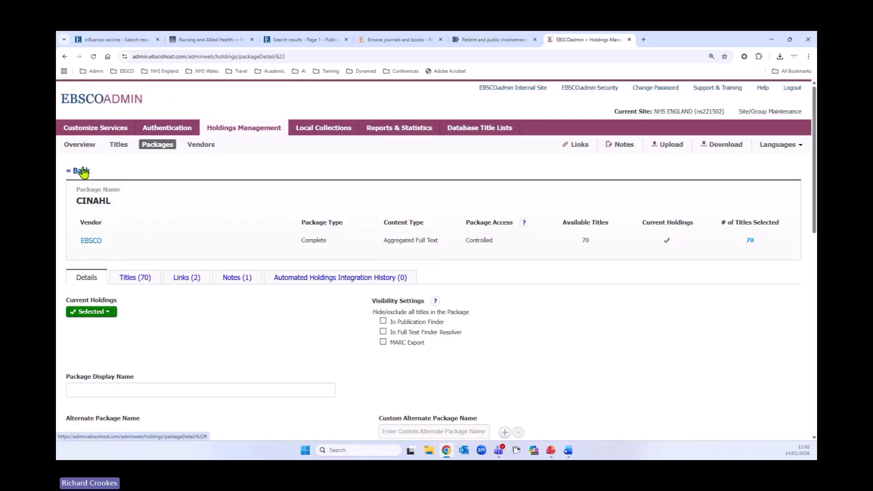
left_click(85, 174)
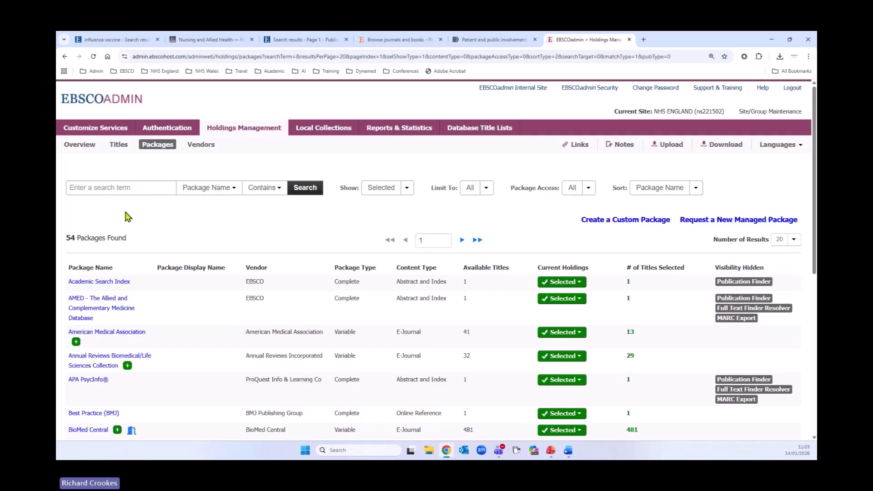
Filter the packages to Selected and Hidden Somewhere and examine where each package is hidden
left_click(408, 189)
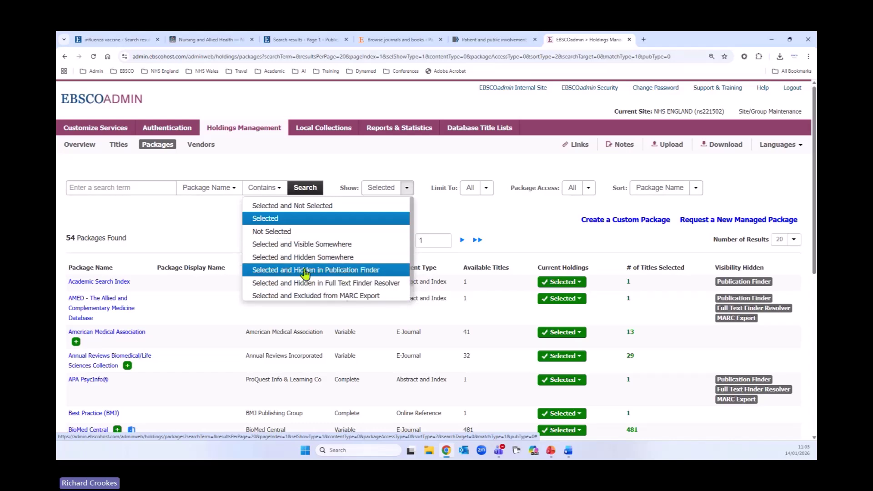
left_click(279, 257)
scroll(182, 305, "down", 2)
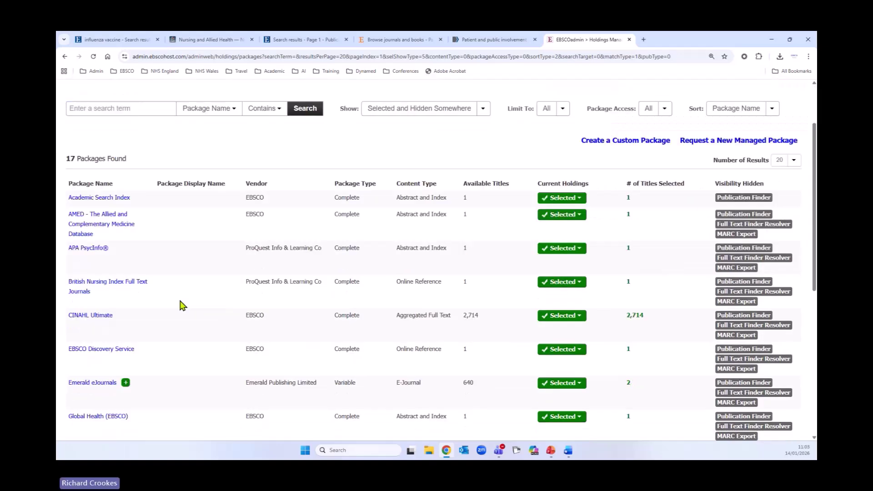
scroll(181, 303, "down", 2)
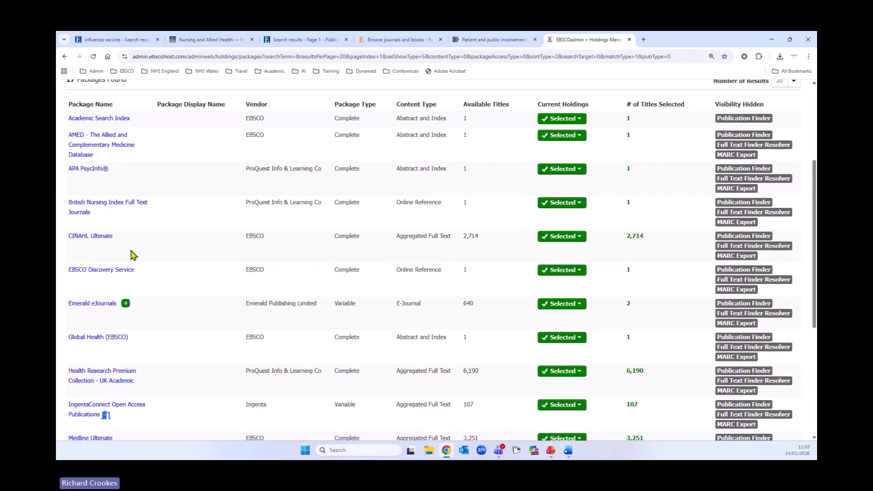
scroll(505, 297, "up", 3)
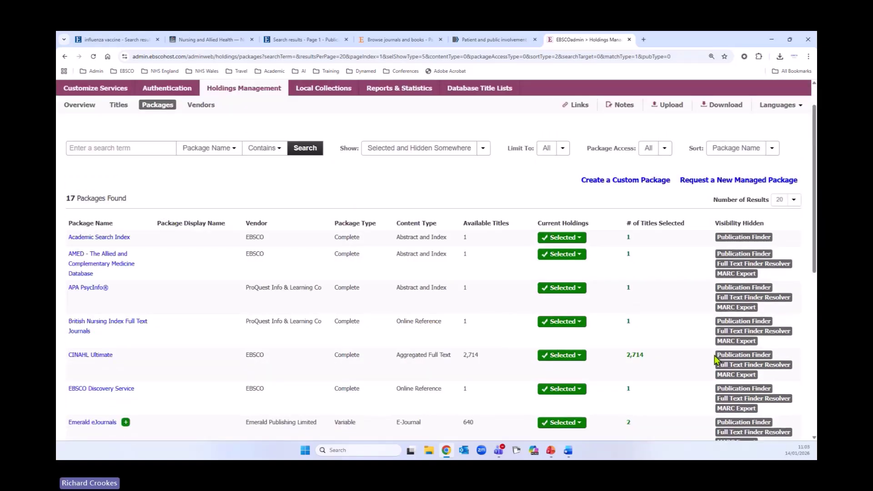
scroll(246, 253, "down", 4)
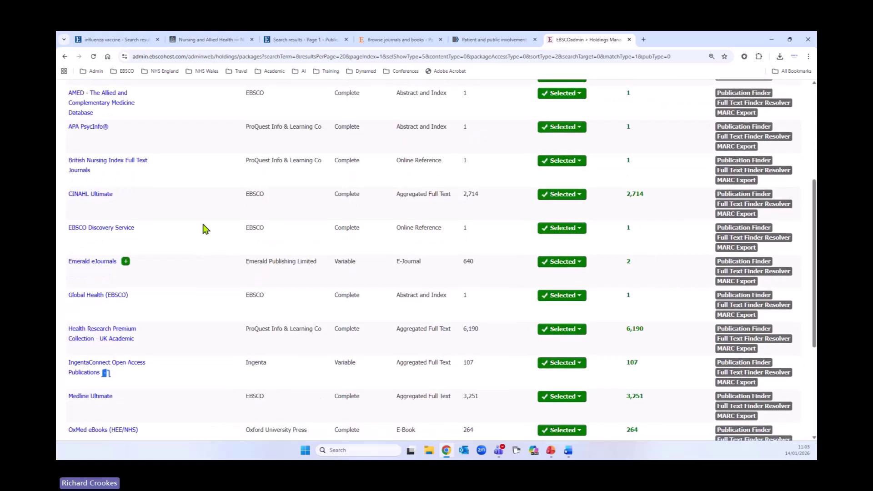
scroll(204, 229, "down", 5)
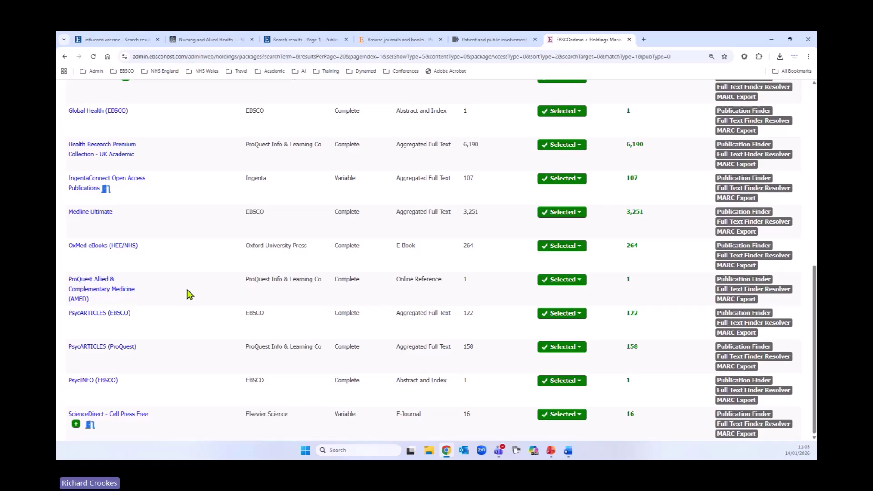
scroll(185, 291, "up", 6)
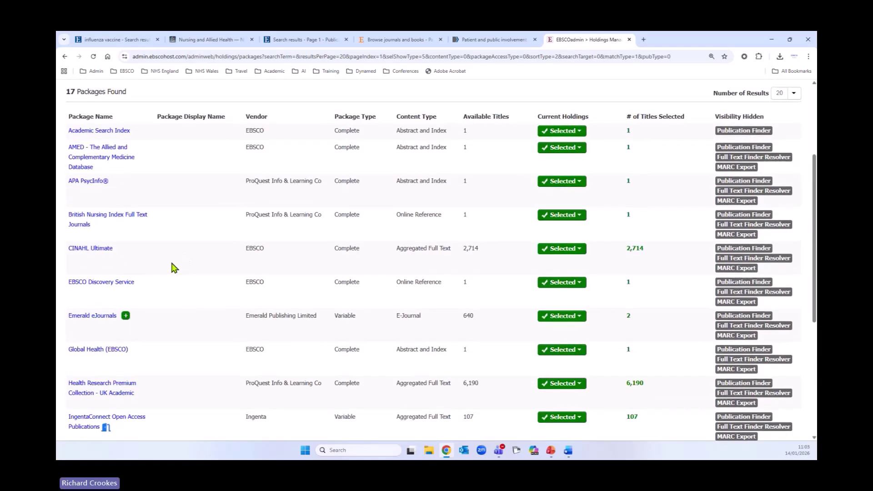
scroll(175, 268, "up", 4)
Limit the hidden packages list to Aggregated Full Text, and change the content type limit to E-Journal
left_click(564, 188)
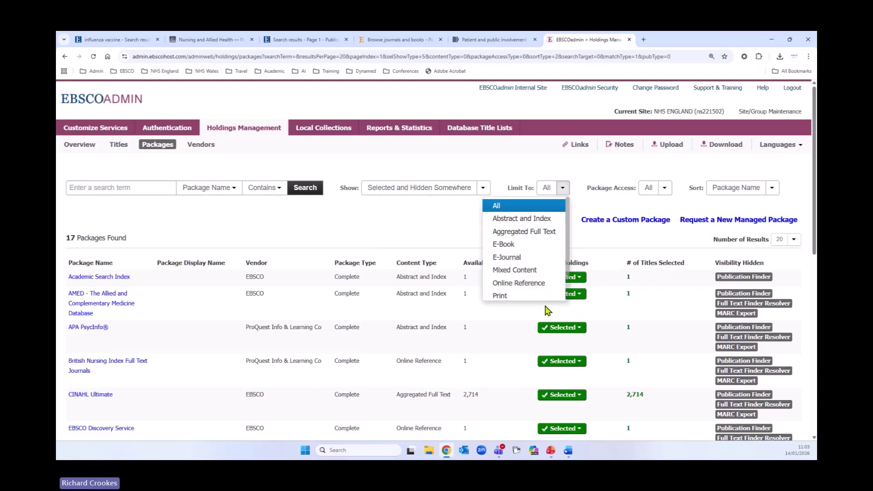
left_click(521, 231)
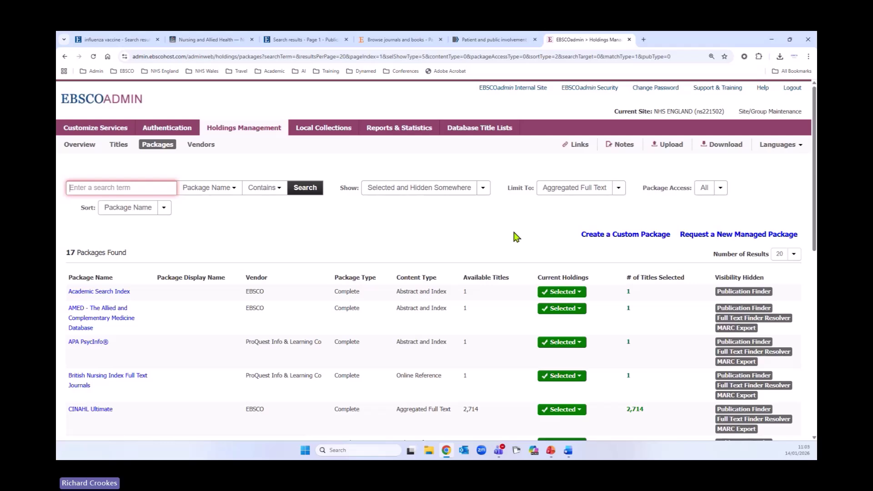
scroll(390, 323, "down", 2)
scroll(628, 238, "up", 2)
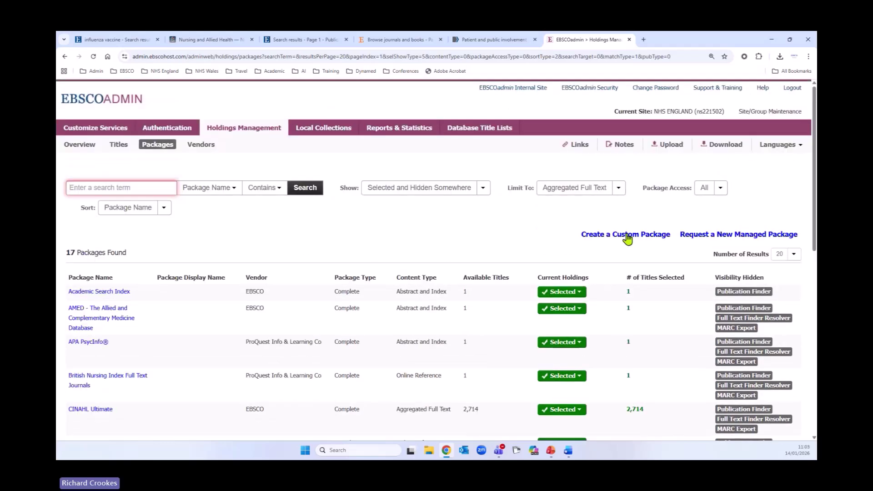
left_click(619, 189)
left_click(576, 255)
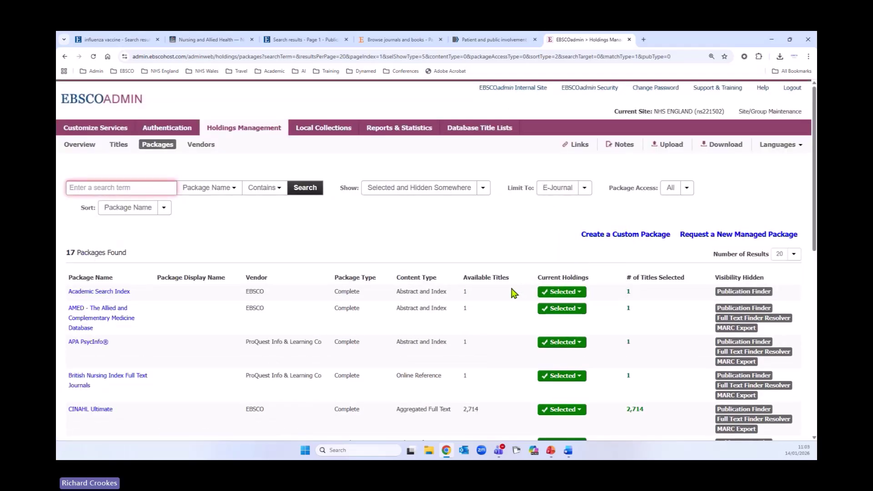
Go to the holdings titles search from the overview and find the British Journal of Midwifery
left_click(78, 150)
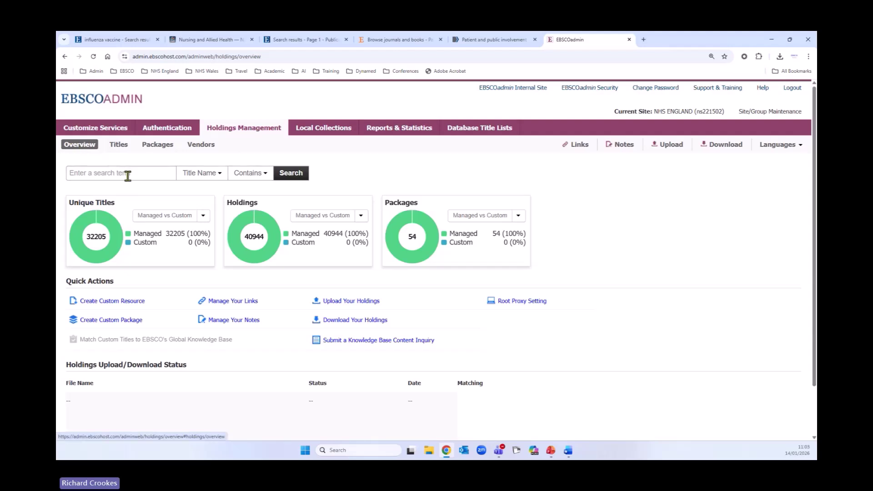
left_click(119, 146)
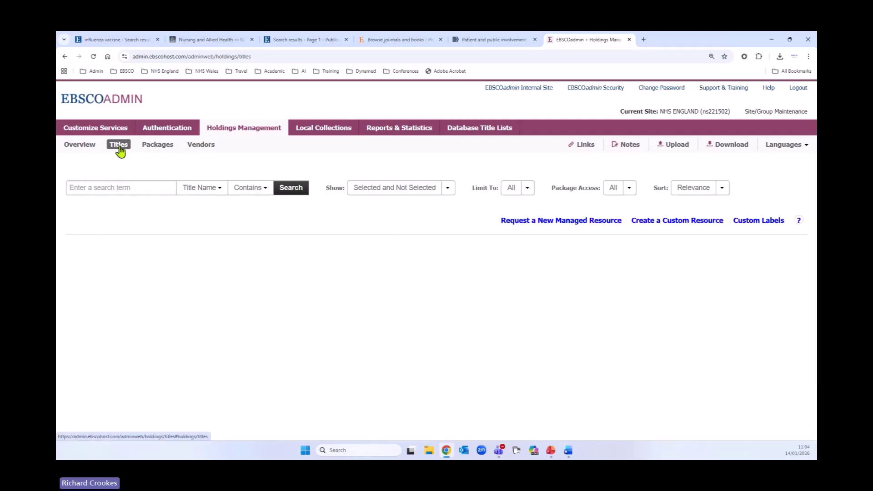
left_click(139, 188)
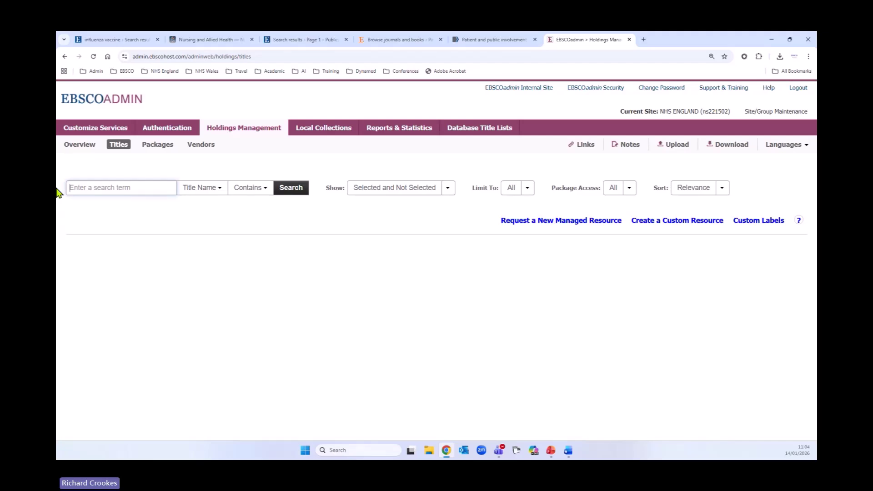
type("bRITISH")
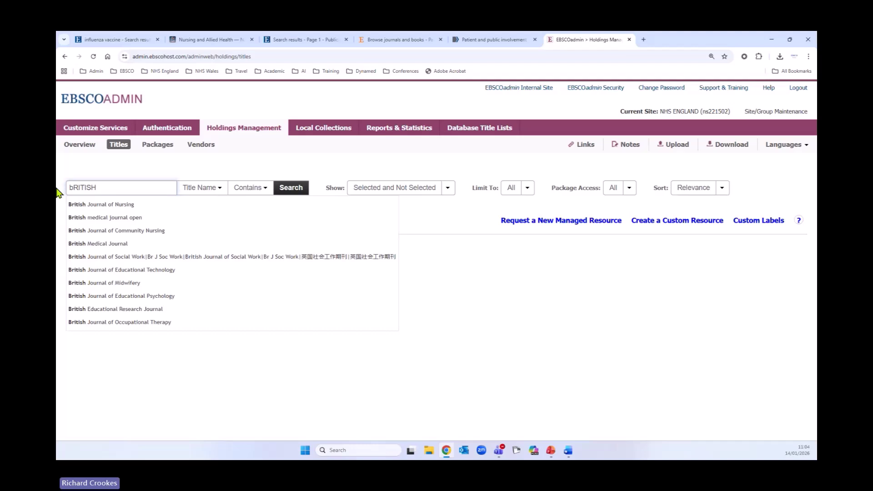
key("BackSpace")
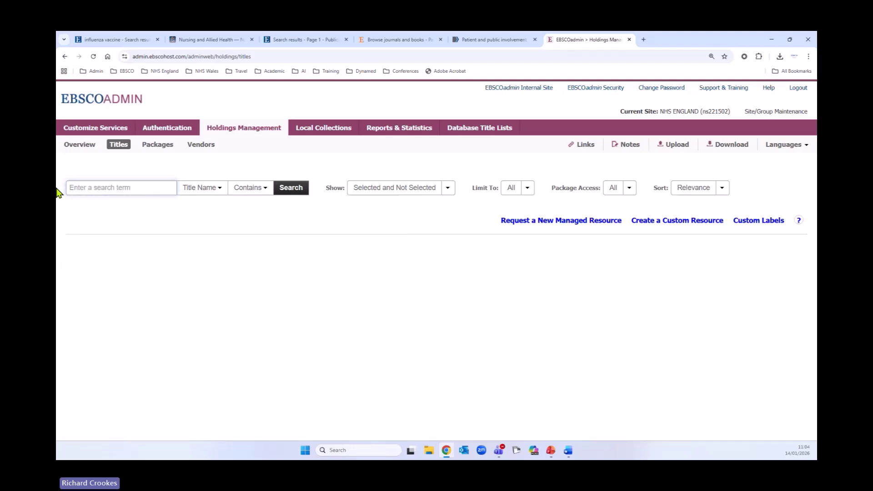
type("B")
type("t")
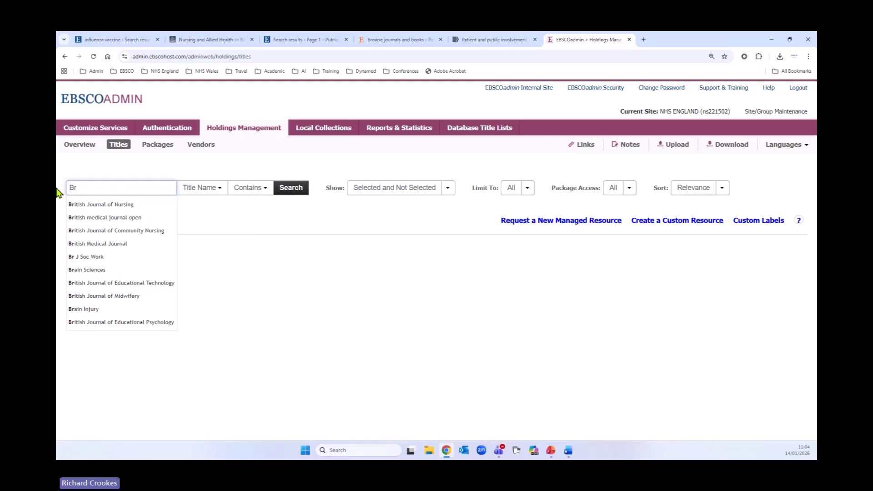
left_click(131, 298)
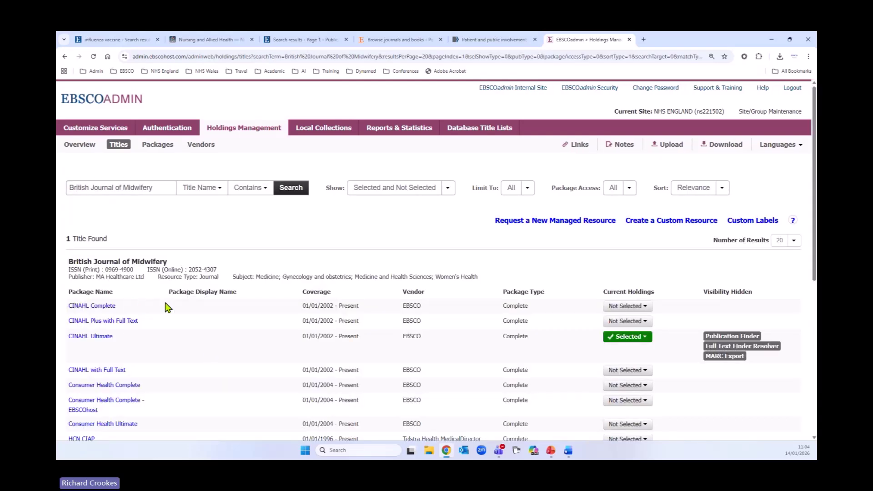
Review the packages containing the British Journal of Midwifery and show only the Selected ones
scroll(164, 304, "down", 3)
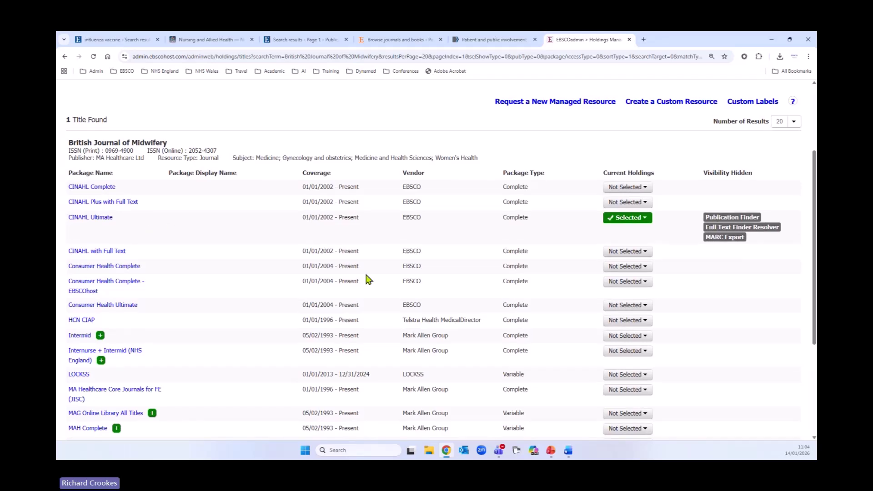
scroll(366, 281, "up", 3)
left_click(431, 197)
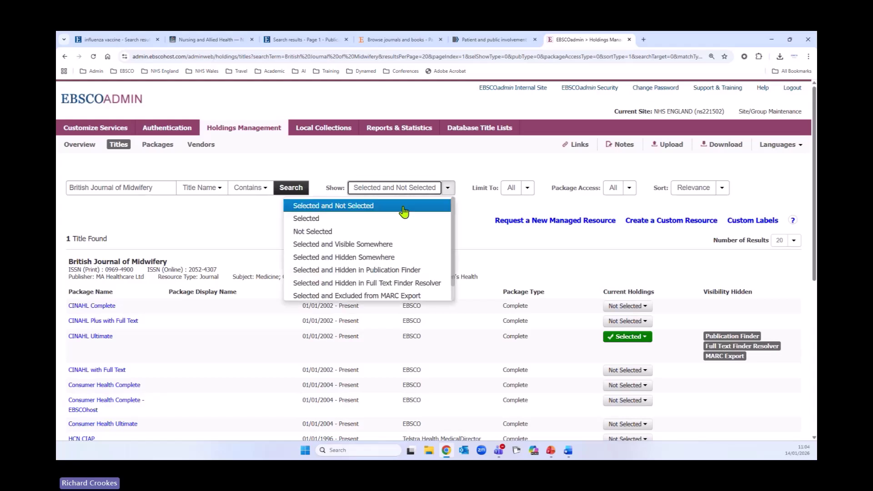
left_click(402, 217)
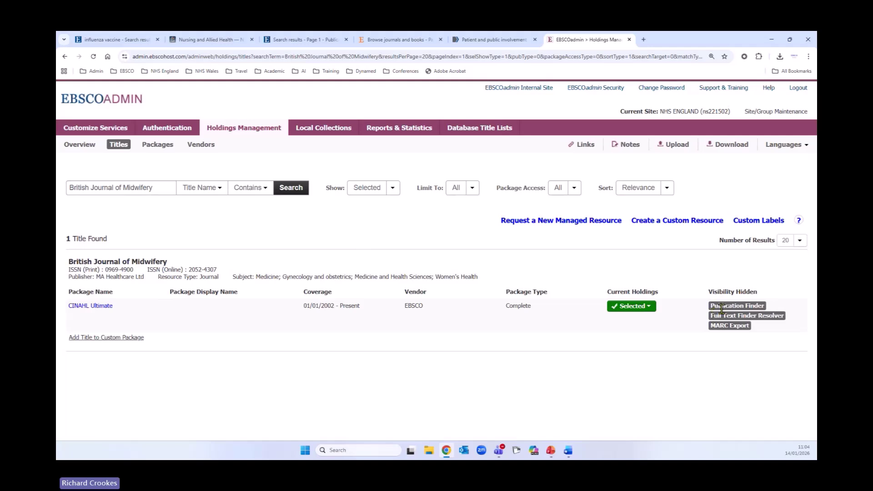
Show the journal's Not Selected packages and view the selection options for Internurse + Intermid (NHS England)
left_click(393, 189)
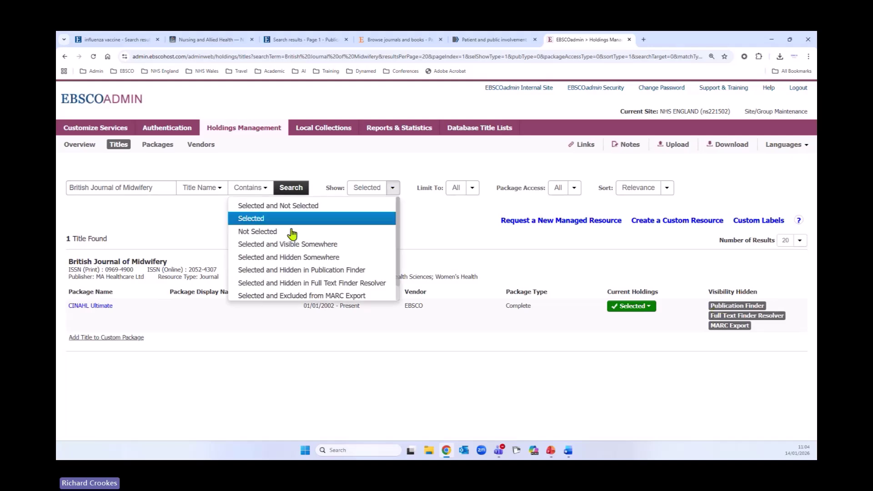
left_click(251, 234)
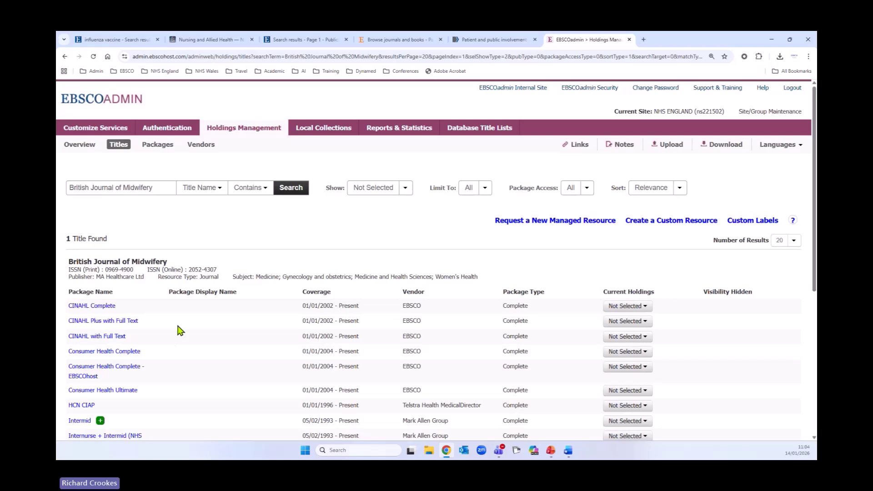
scroll(185, 315, "down", 3)
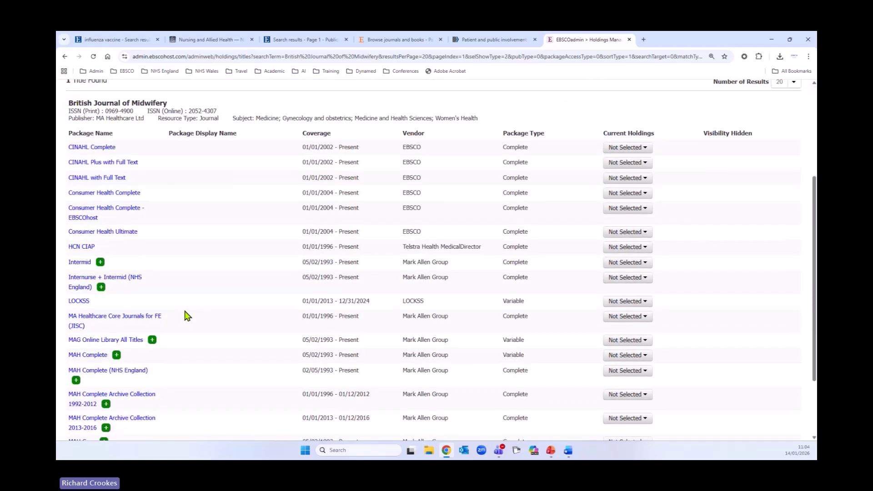
scroll(230, 275, "down", 1)
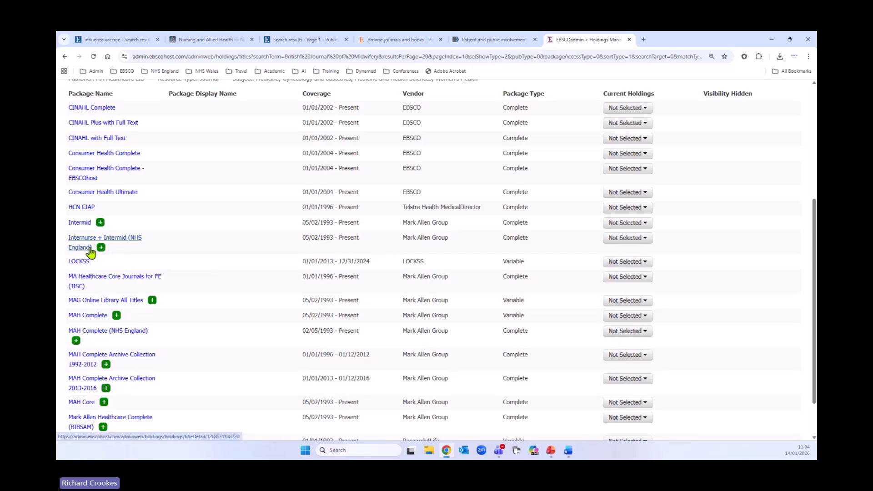
left_click(647, 240)
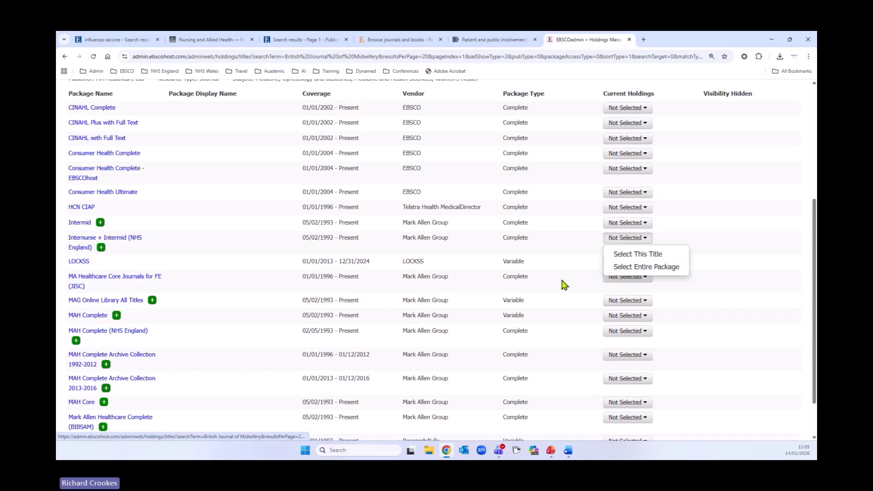
scroll(389, 375, "up", 4)
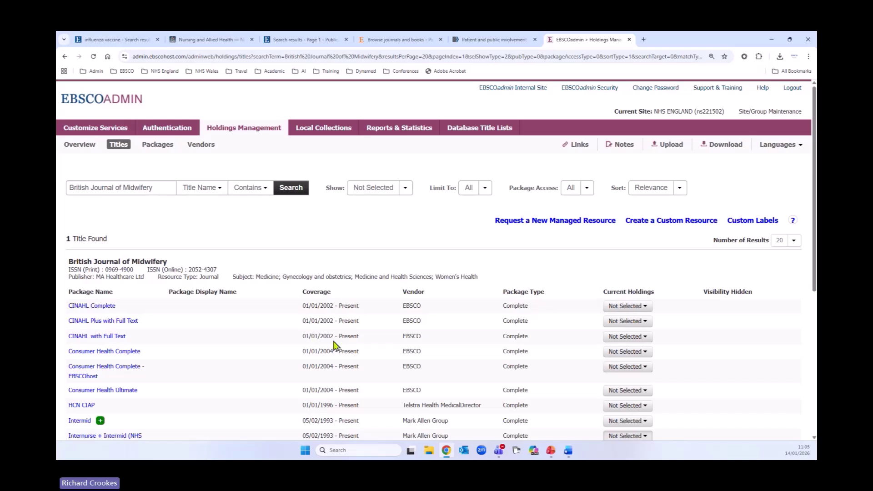
scroll(405, 339, "down", 2)
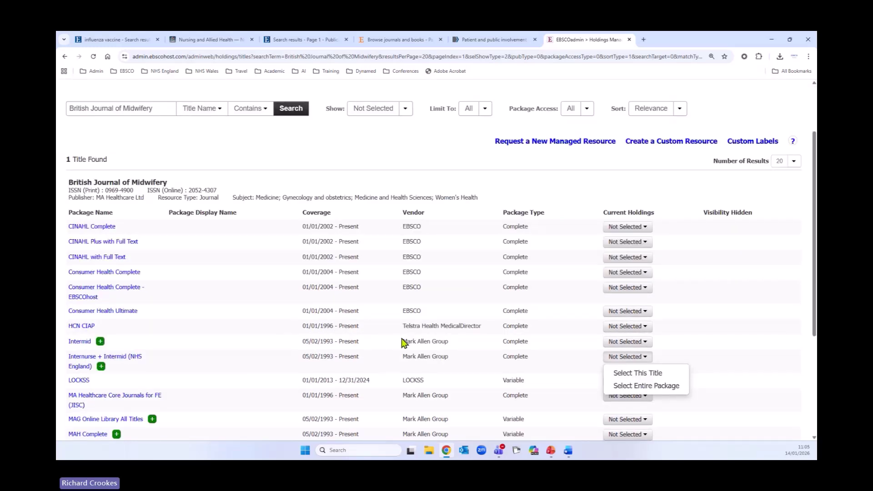
Show only the journal's Selected packages again and view the removal options for CINAHL Ultimate and the available visibility filters
left_click(405, 110)
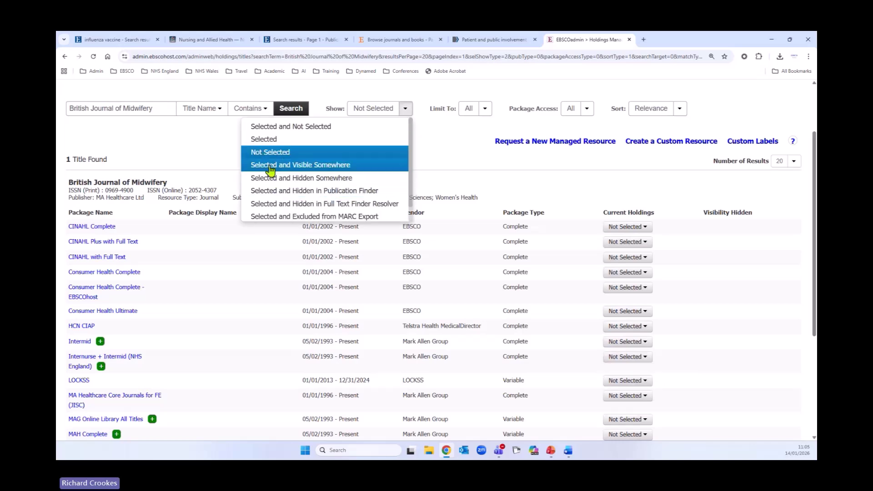
left_click(270, 143)
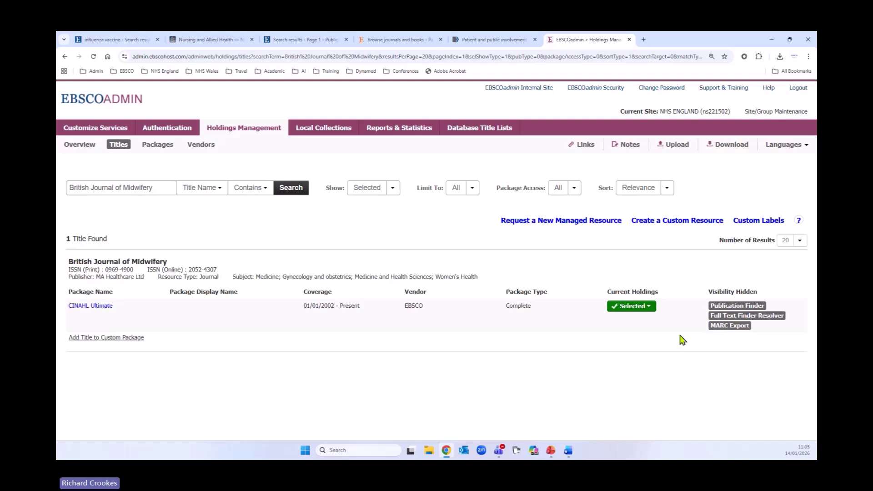
left_click(653, 309)
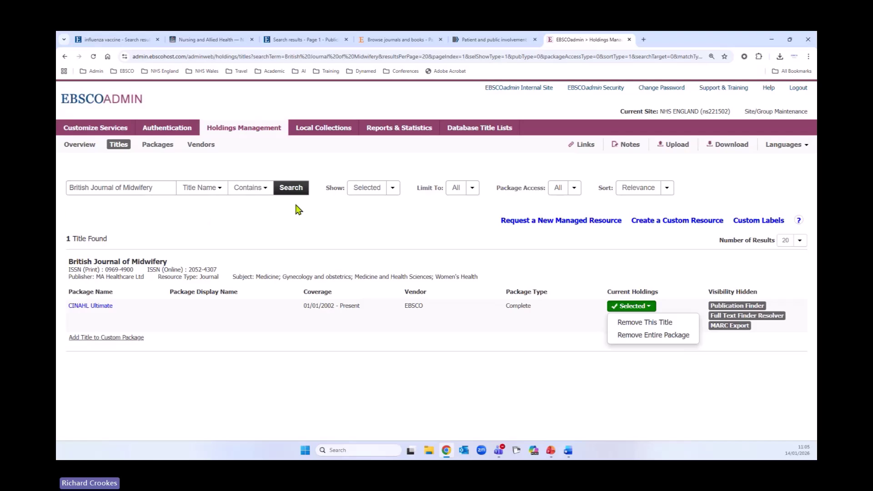
left_click(394, 191)
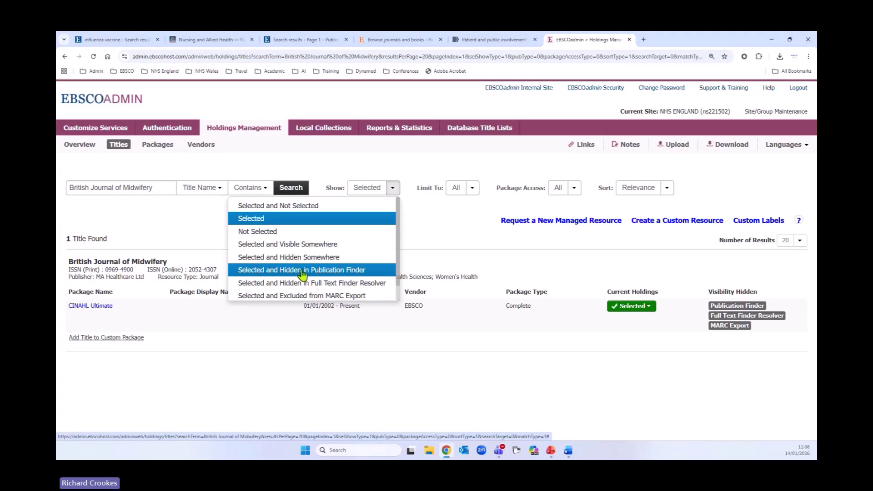
left_click(478, 248)
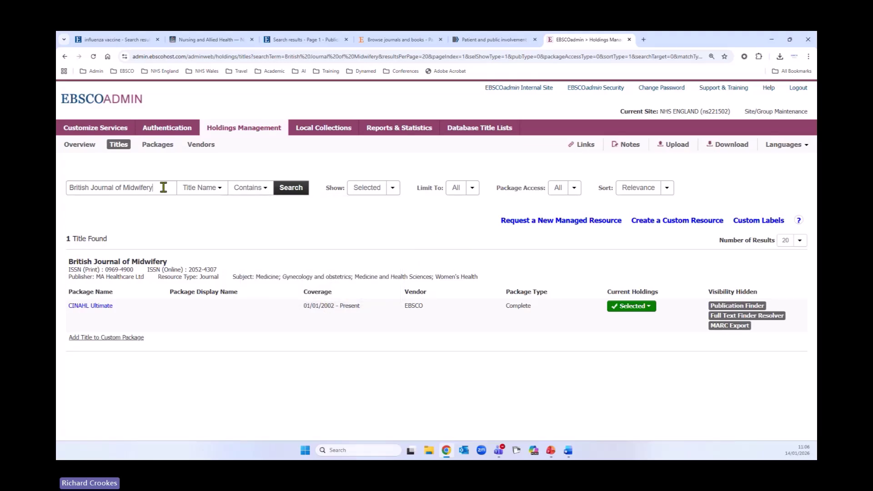
Clear the British Journal of Midwifery search term and return to an empty titles search
left_click_drag(164, 187, 62, 189)
key("BackSpace")
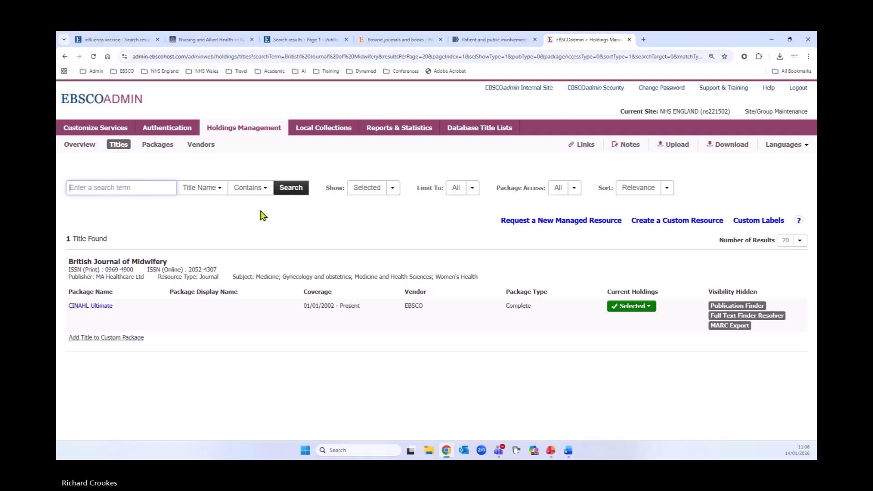
left_click(118, 146)
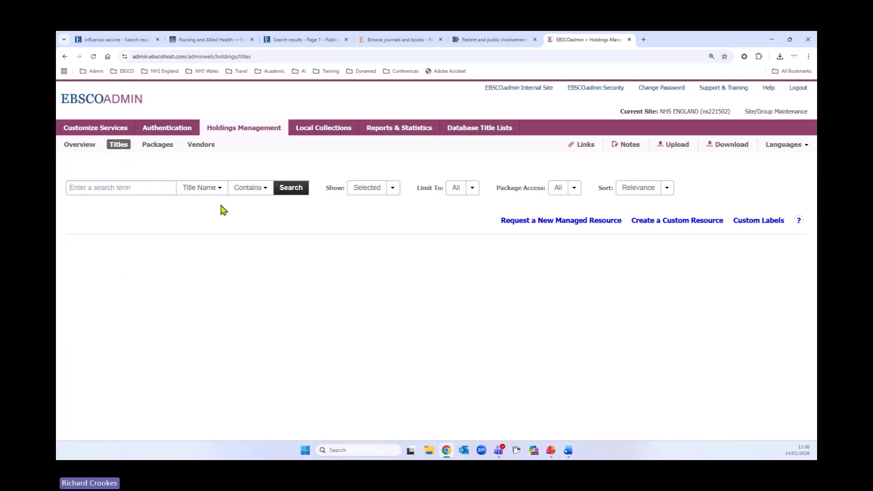
Search the packages for Nursing among Selected and Not Selected e-journal packages, and examine the vendors, package types and available titles
left_click(155, 148)
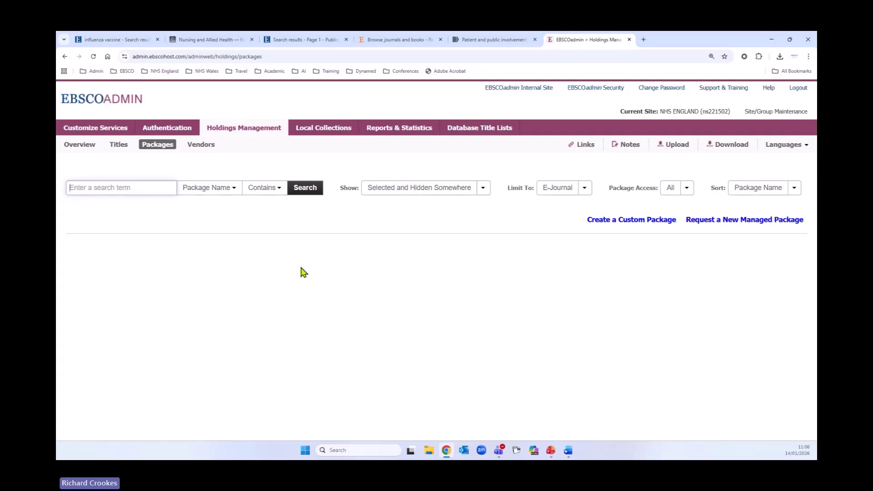
type("Nursing")
left_click(393, 190)
left_click(361, 206)
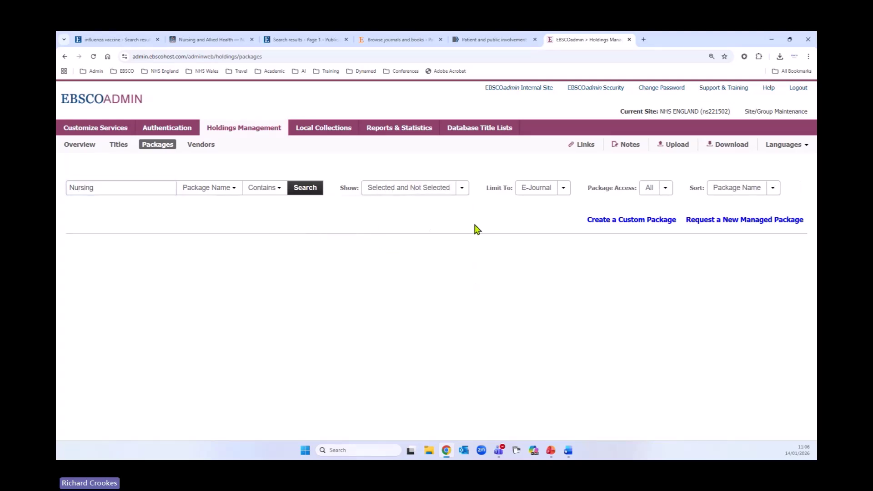
left_click(308, 194)
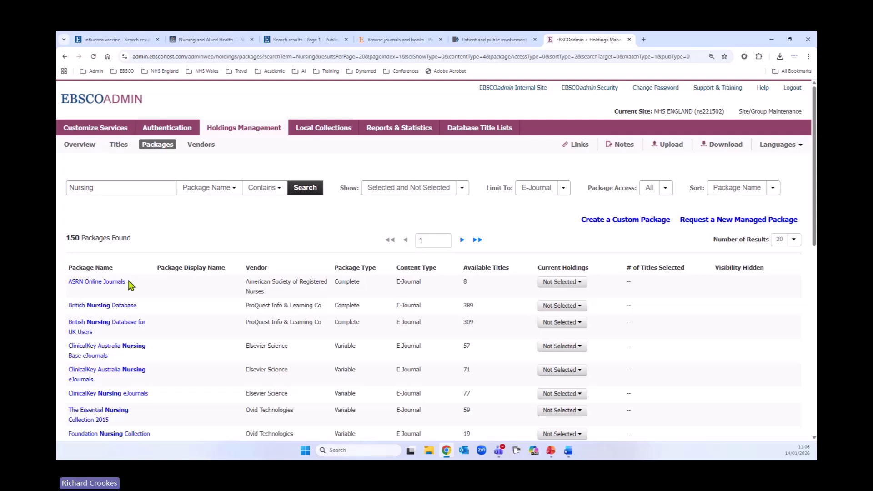
scroll(195, 295, "down", 4)
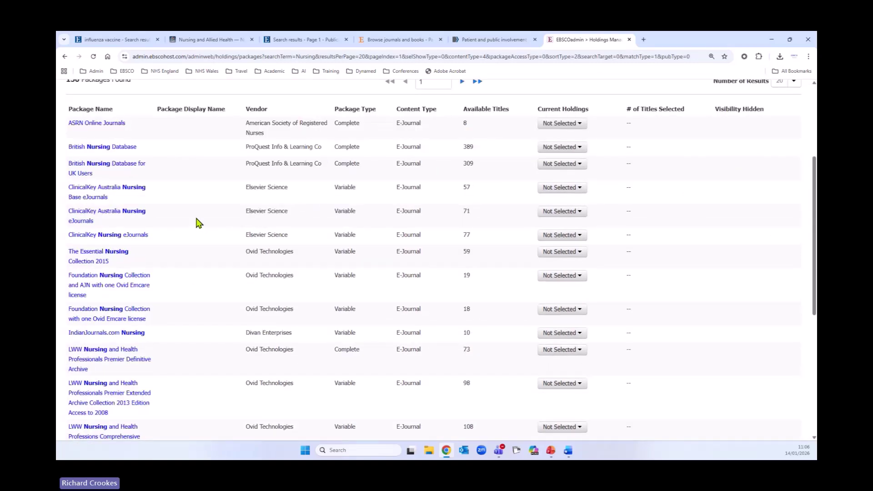
scroll(199, 223, "down", 5)
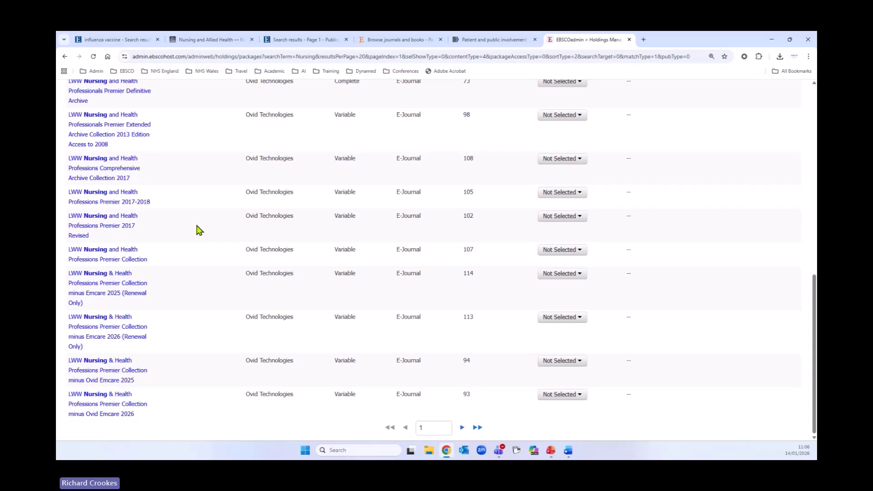
scroll(210, 332, "up", 3)
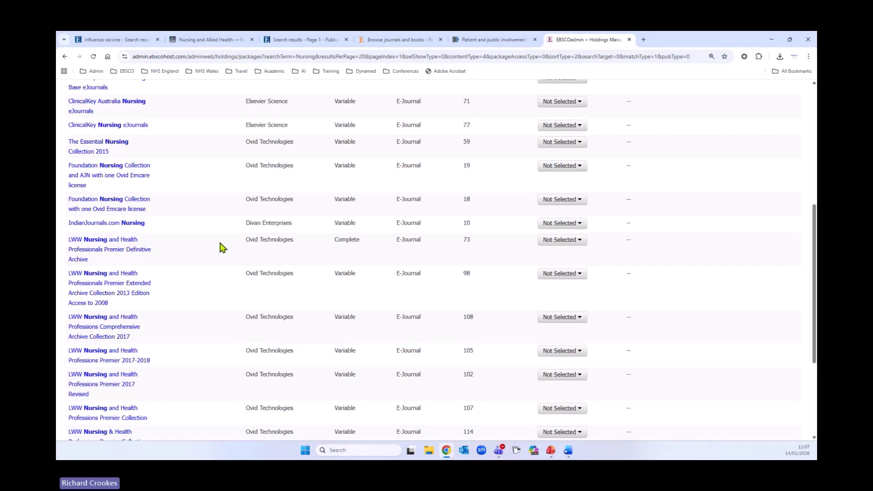
scroll(223, 241, "down", 1)
scroll(230, 228, "down", 2)
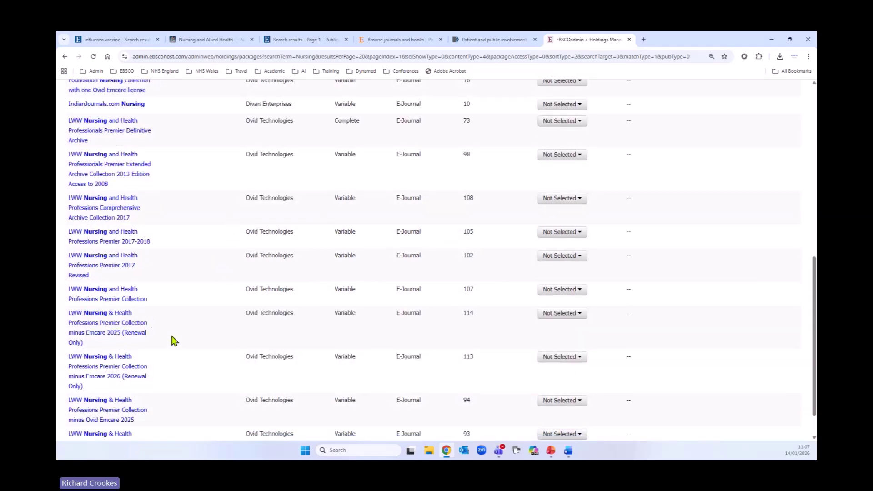
Examine the Nursing package results and view the holdings selection option for British Nursing Database
scroll(172, 339, "down", 1)
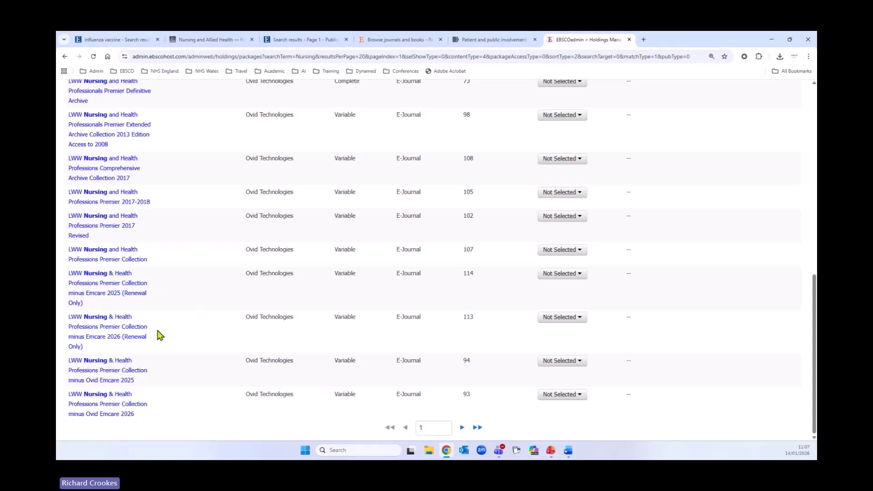
scroll(190, 363, "up", 3)
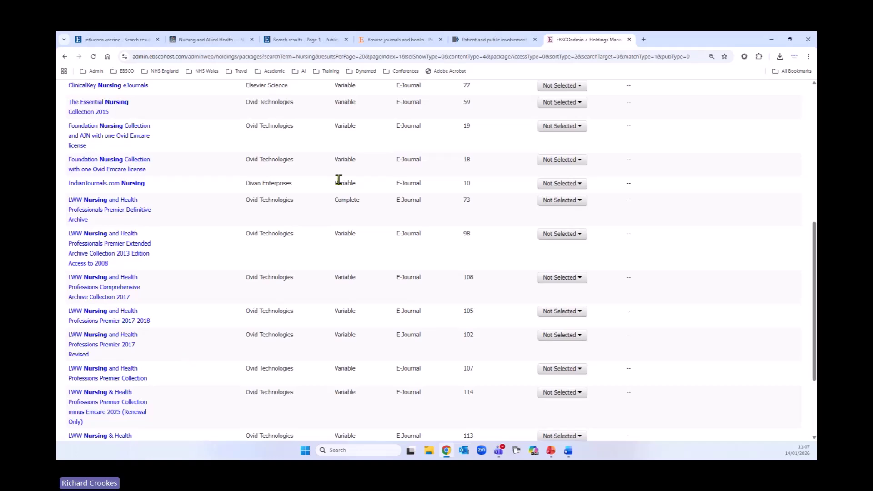
scroll(343, 193, "up", 3)
scroll(364, 236, "up", 3)
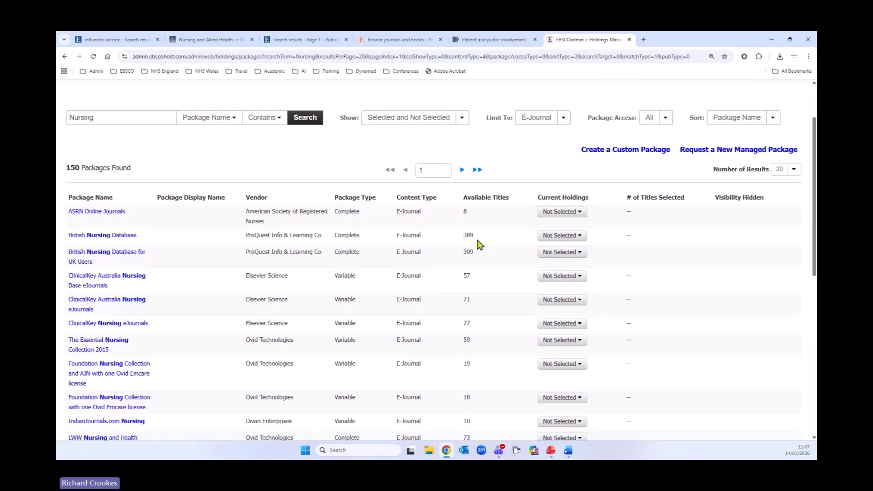
left_click(580, 236)
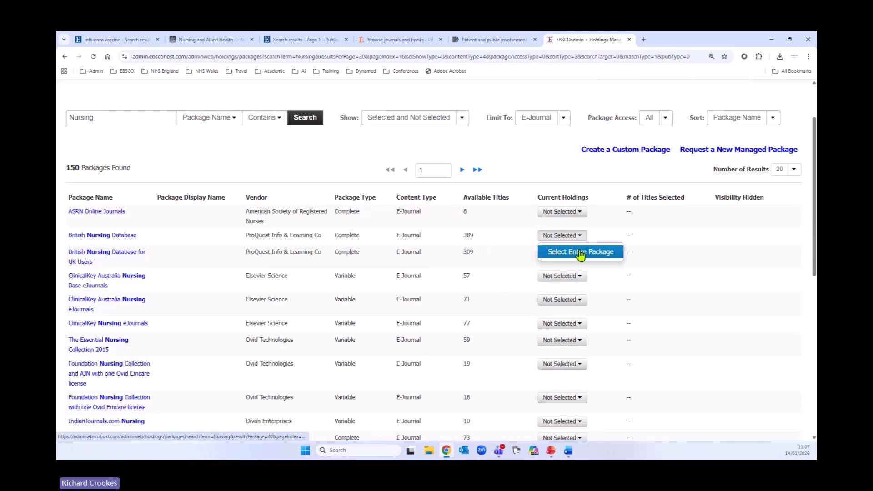
left_click(506, 239)
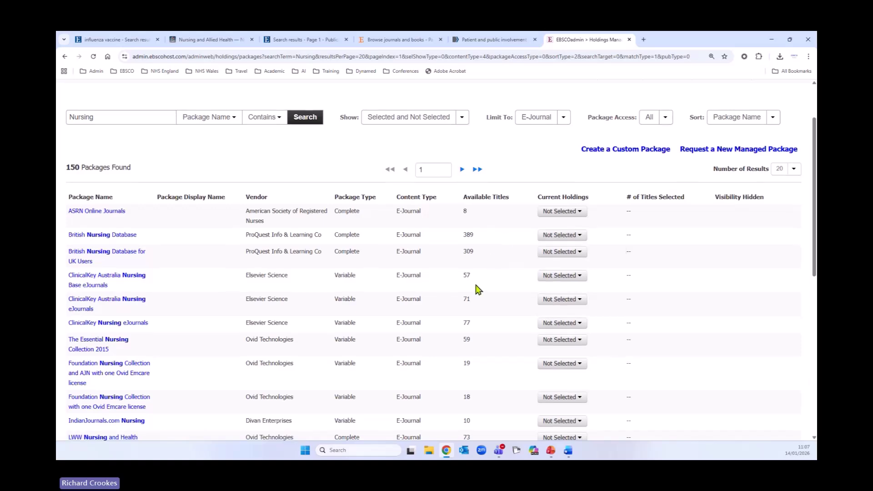
Examine the rest of the Nursing package results, continuing through the second page of results
scroll(478, 289, "down", 3)
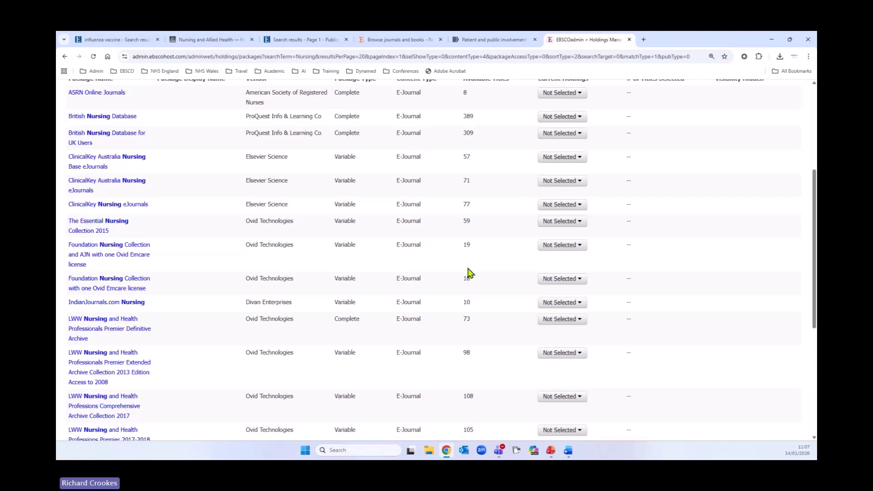
scroll(466, 276, "down", 6)
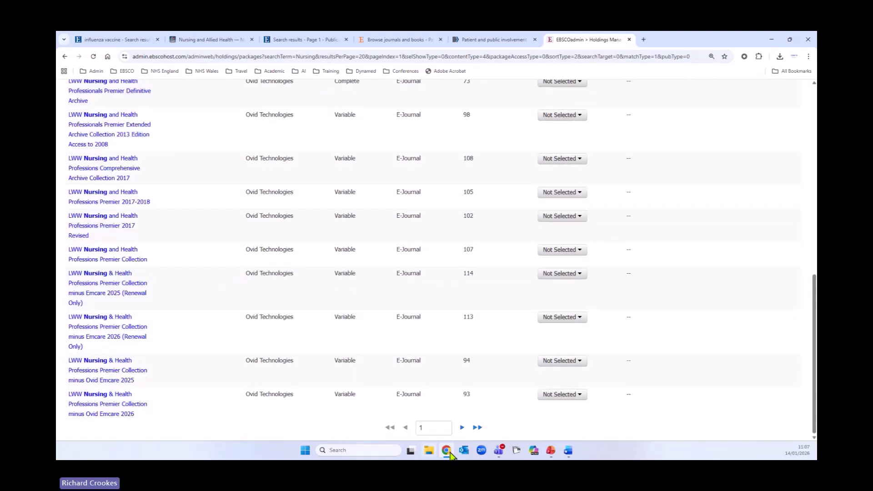
left_click(461, 428)
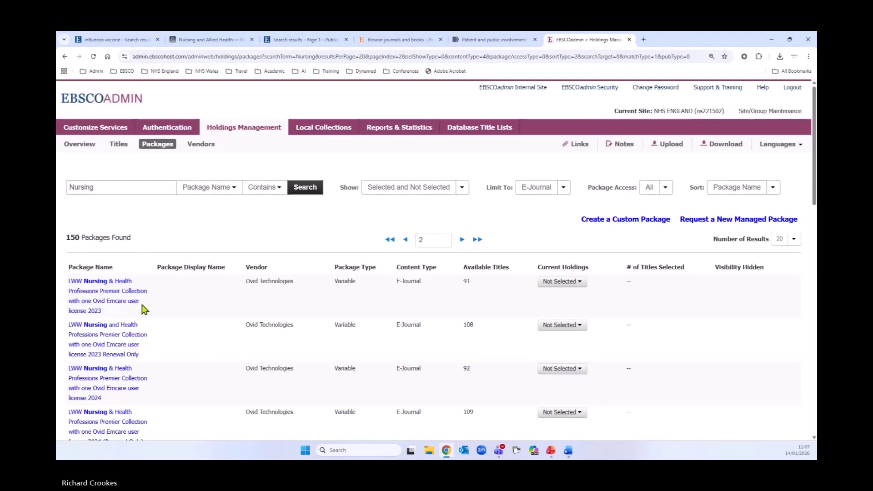
scroll(162, 312, "down", 5)
scroll(200, 319, "down", 7)
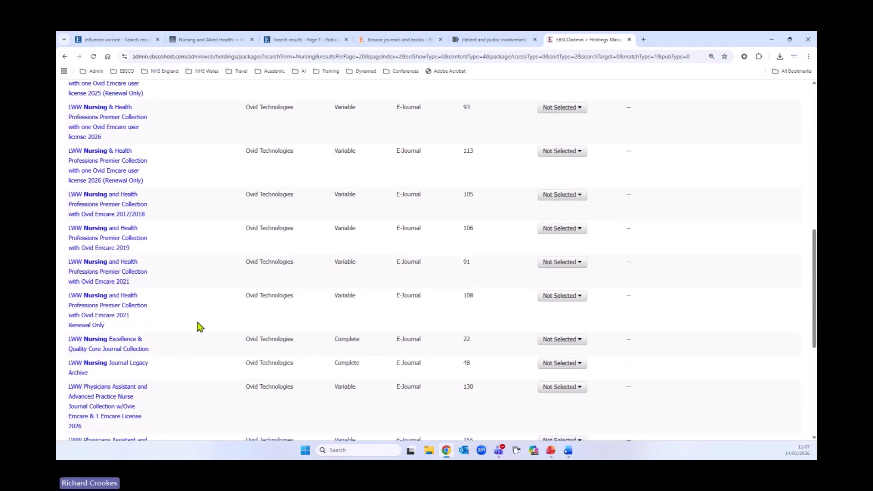
scroll(207, 318, "down", 4)
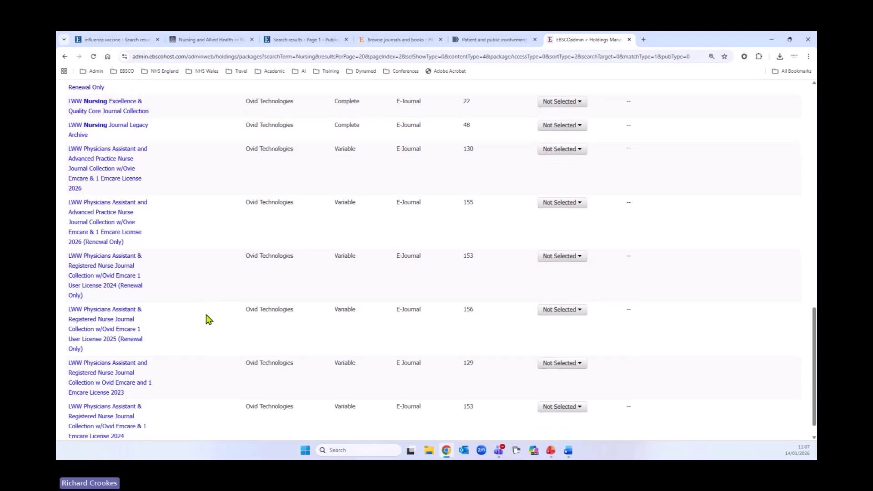
scroll(203, 319, "up", 15)
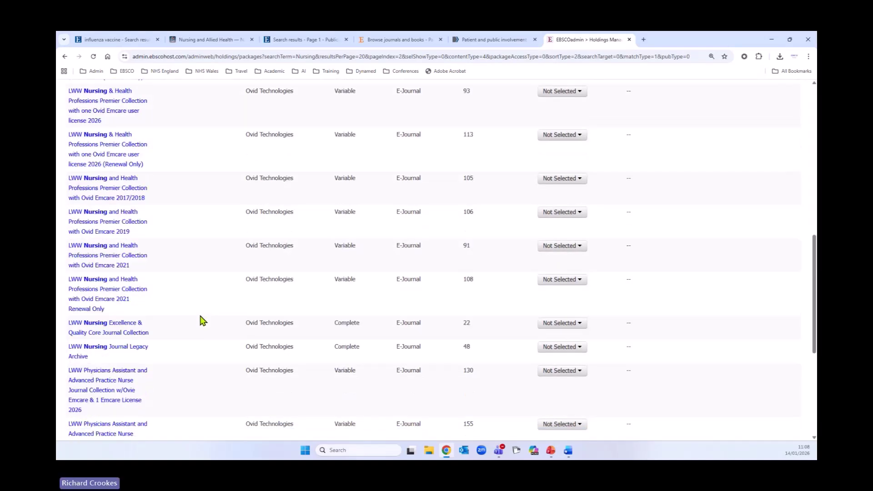
Limit the Nursing e-journal packages to Selected ones and repeat the search by Keyword
left_click(463, 189)
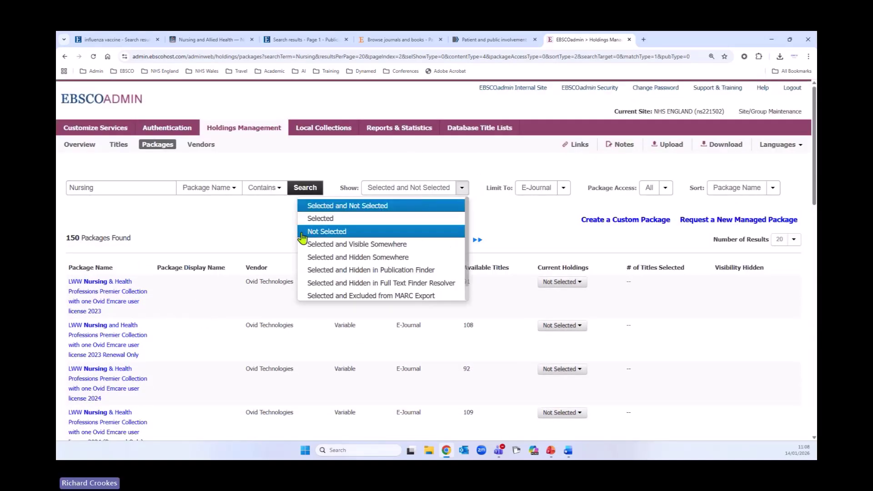
left_click(316, 221)
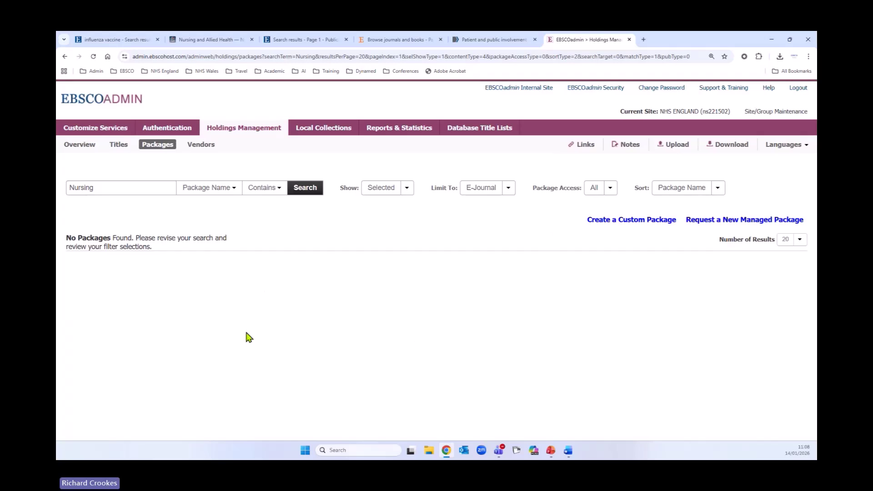
left_click(222, 192)
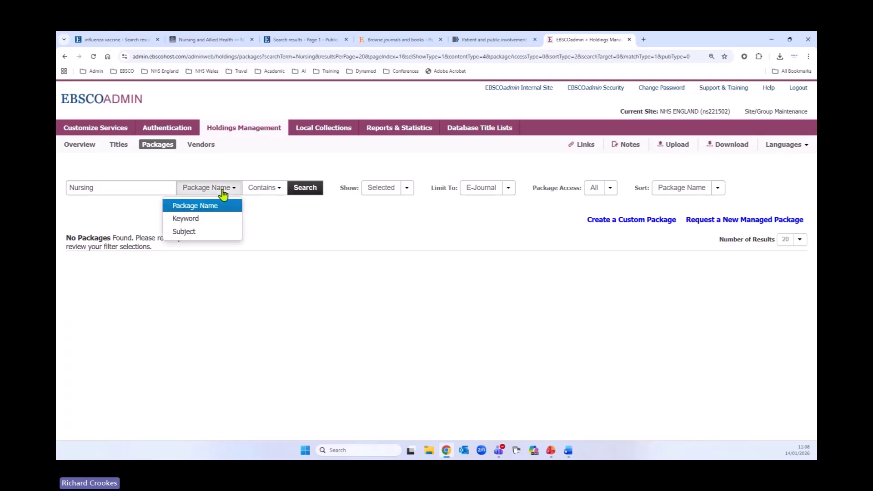
left_click(205, 219)
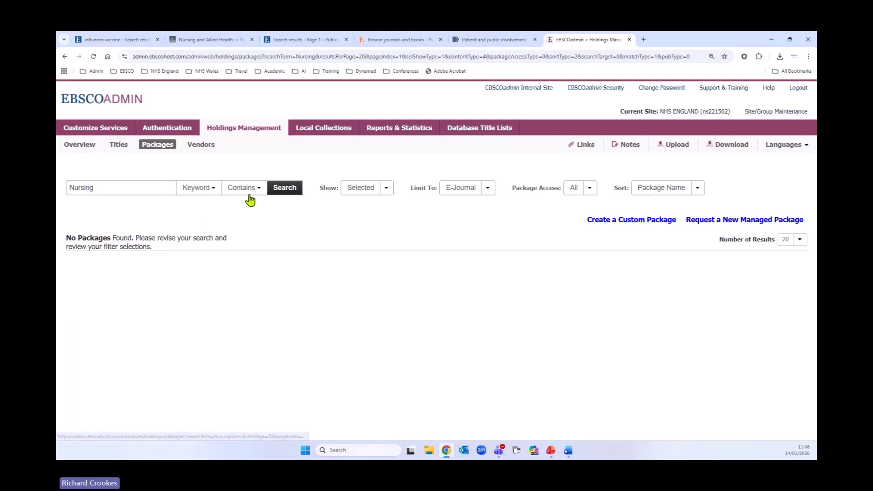
left_click(289, 192)
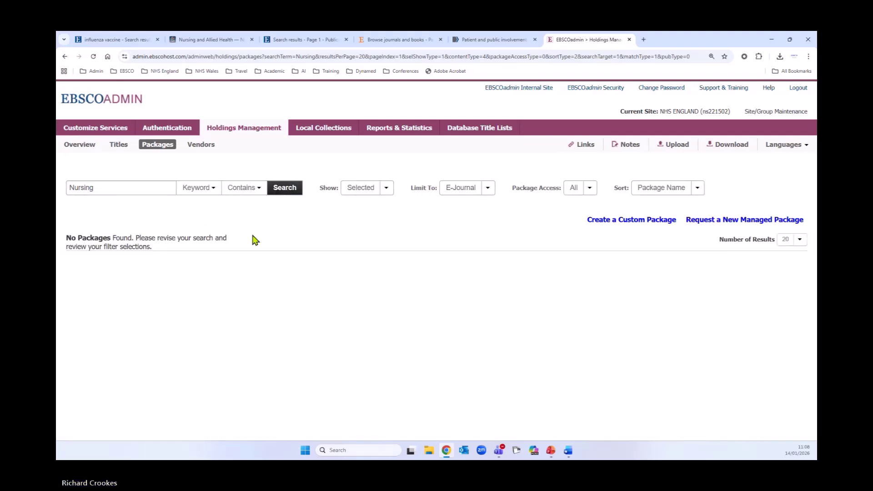
left_click(131, 192)
left_click_drag(131, 192, 59, 200)
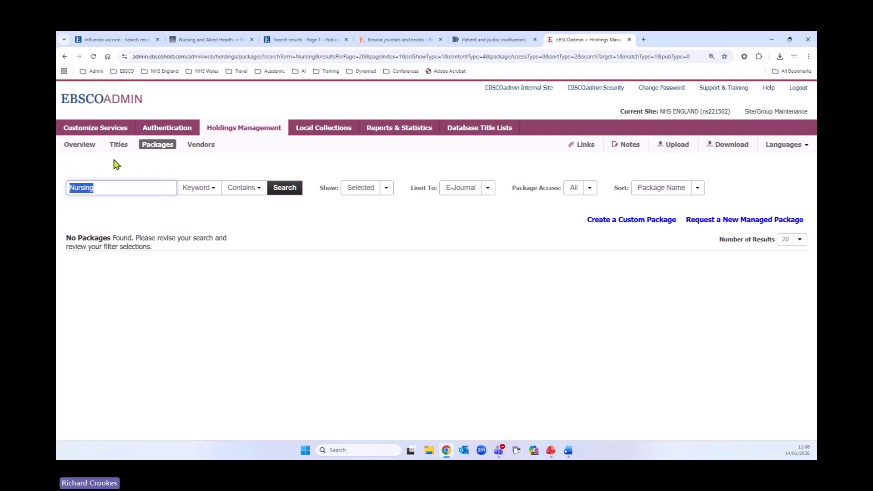
Show the selected vendors and open the details of DOAJ: Directory of Open Access Journals
left_click(202, 147)
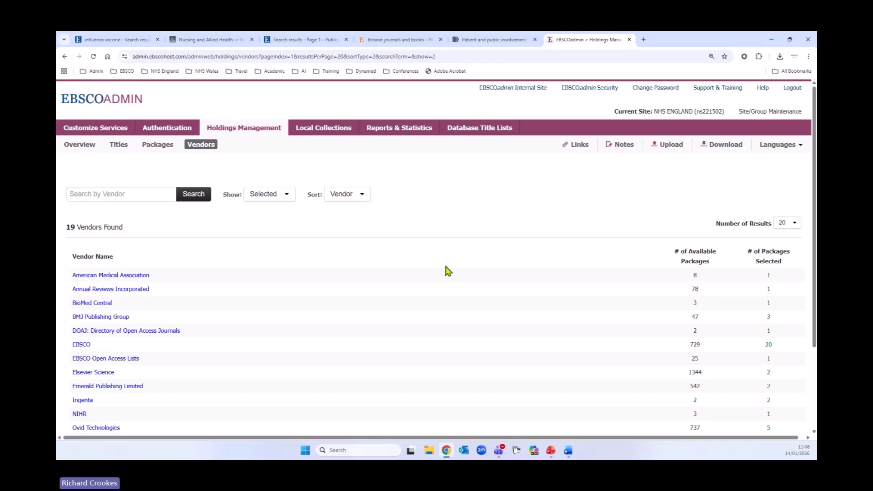
scroll(474, 282, "down", 3)
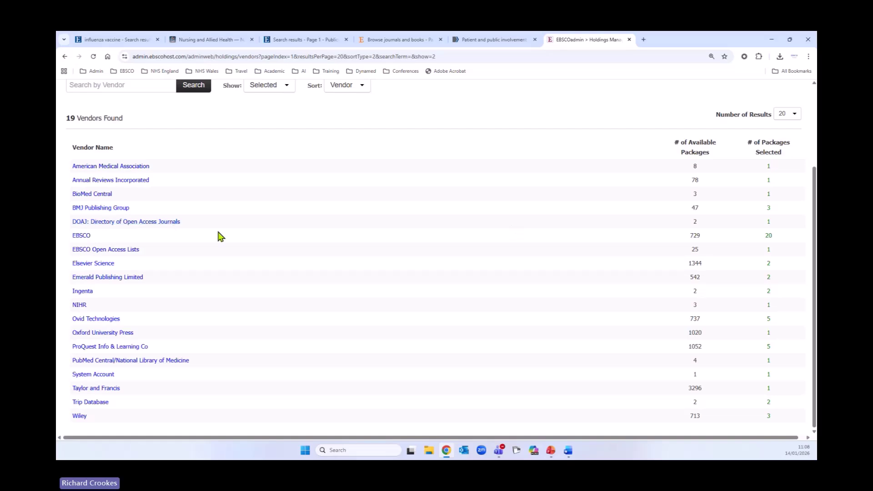
left_click(171, 223)
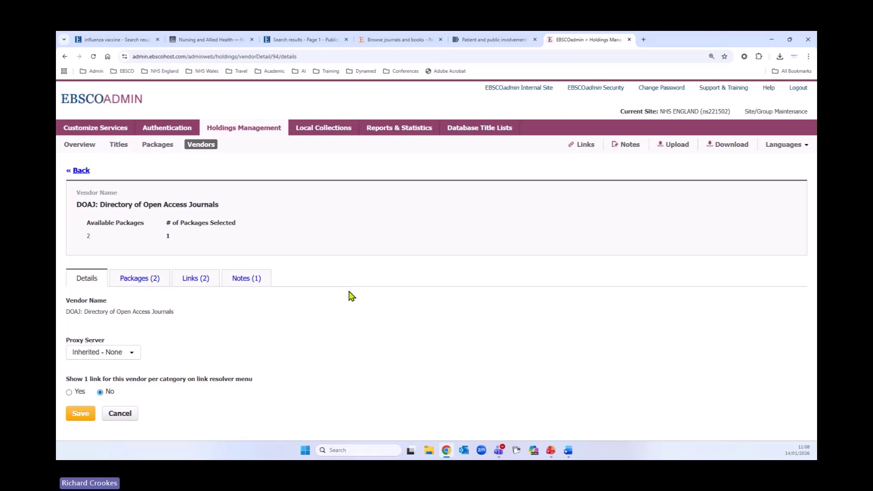
Show the DOAJ vendor's packages and view the holdings selection options for the main and HEAL-Link packages
left_click(142, 285)
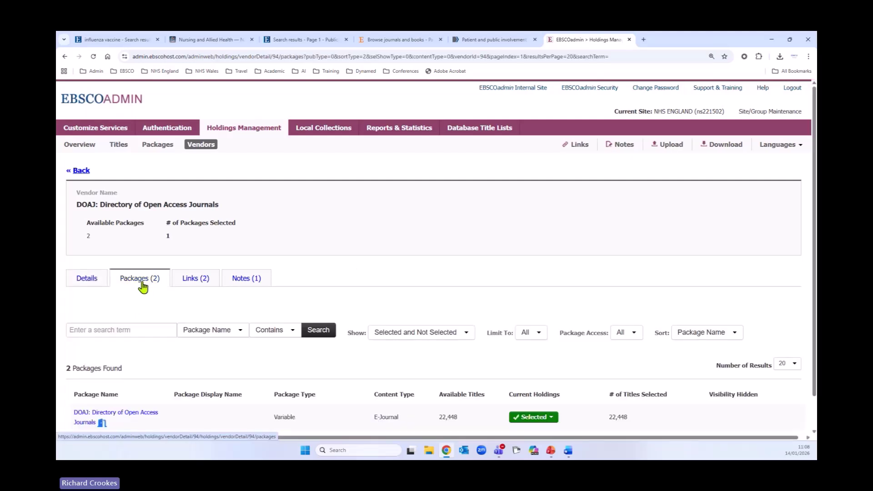
scroll(205, 355, "down", 1)
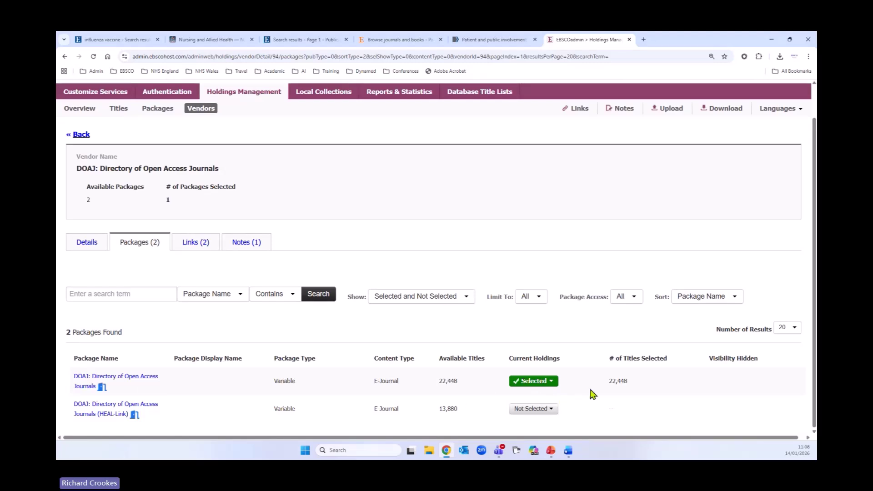
left_click(548, 382)
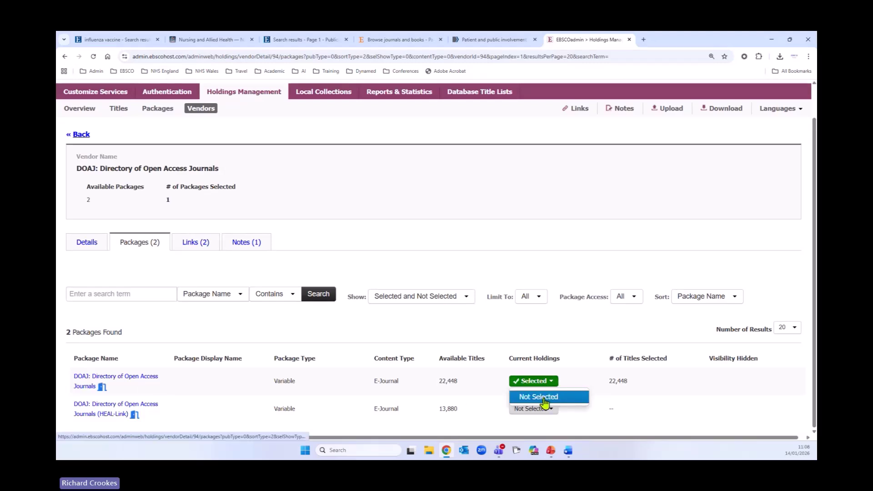
left_click(497, 342)
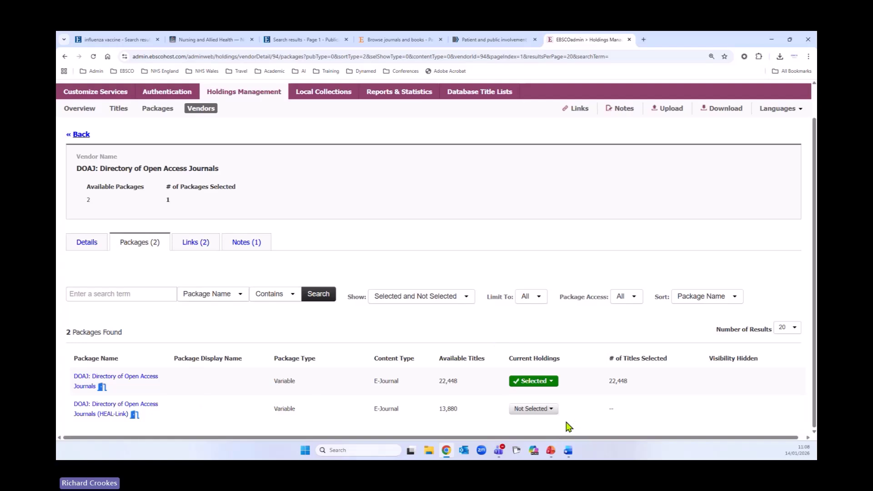
left_click(552, 411)
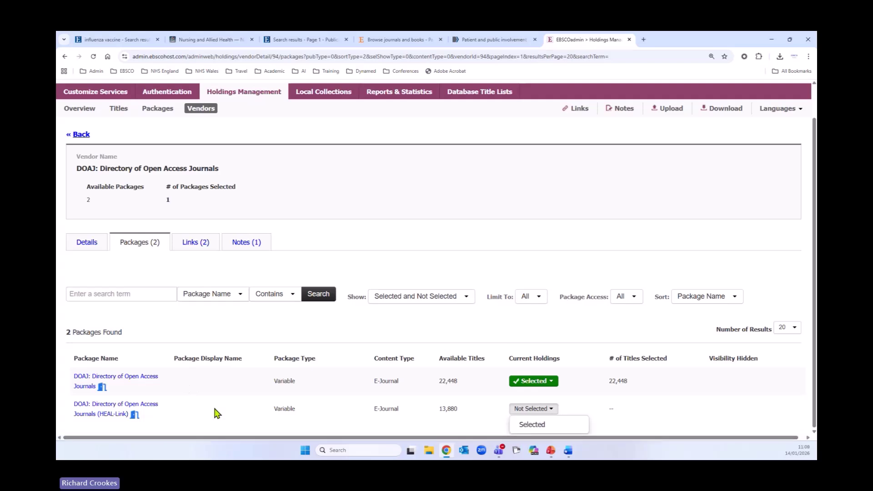
left_click(216, 394)
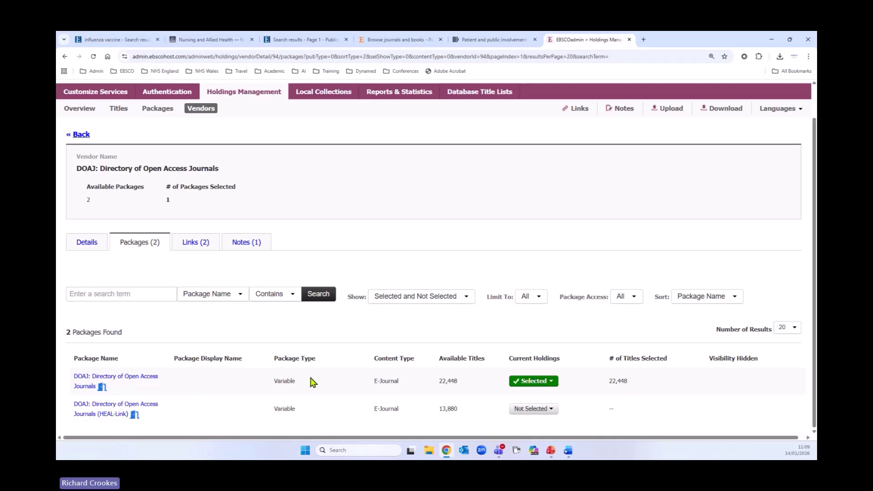
Examine the links and the notes assigned to the DOAJ vendor
left_click(195, 245)
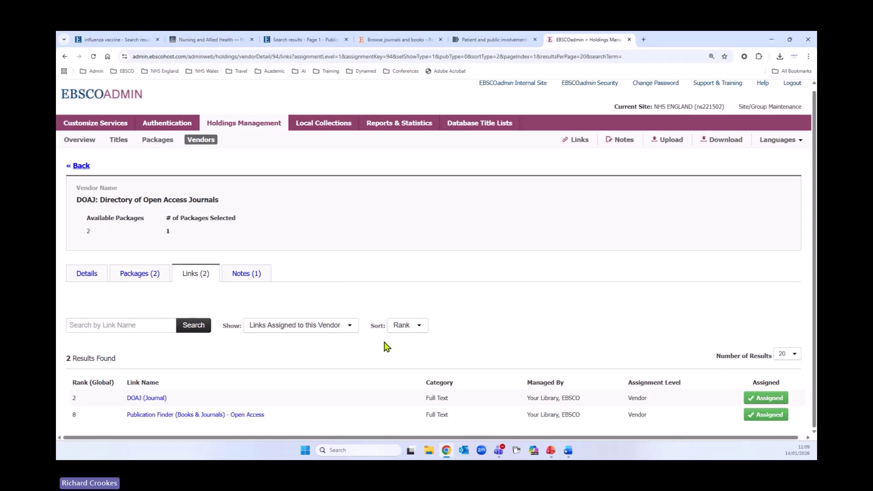
left_click(248, 275)
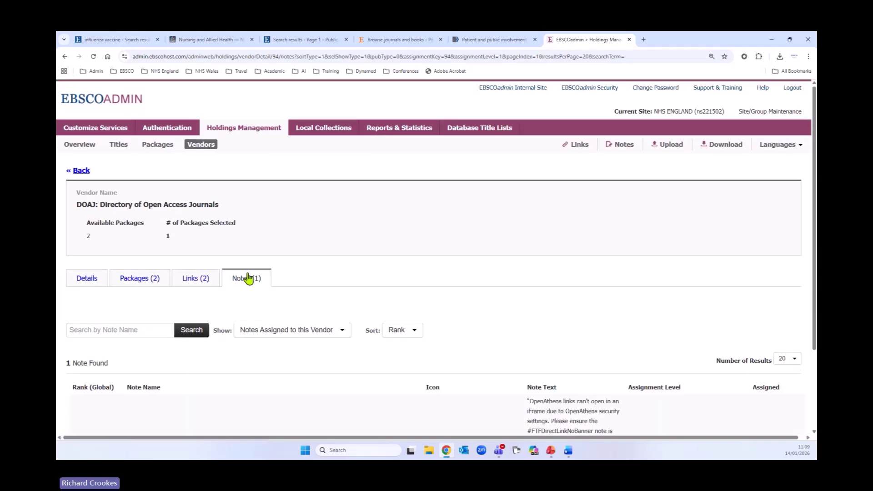
scroll(285, 379, "down", 2)
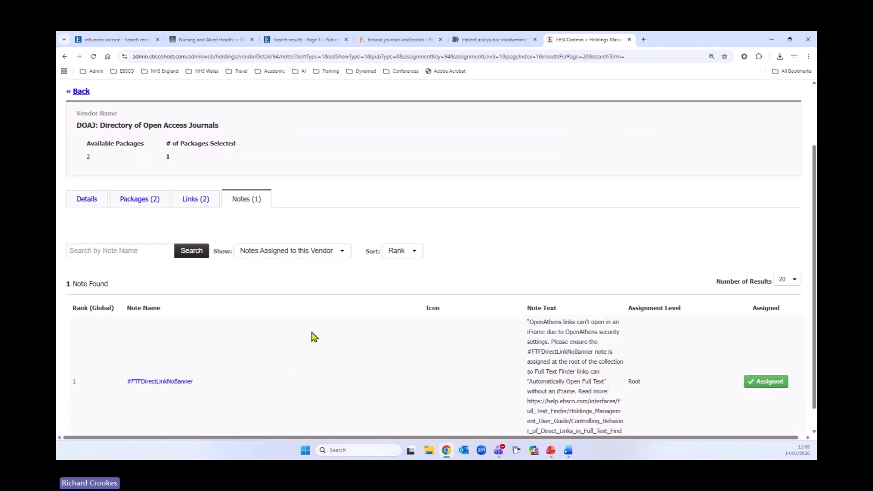
scroll(351, 345, "down", 1)
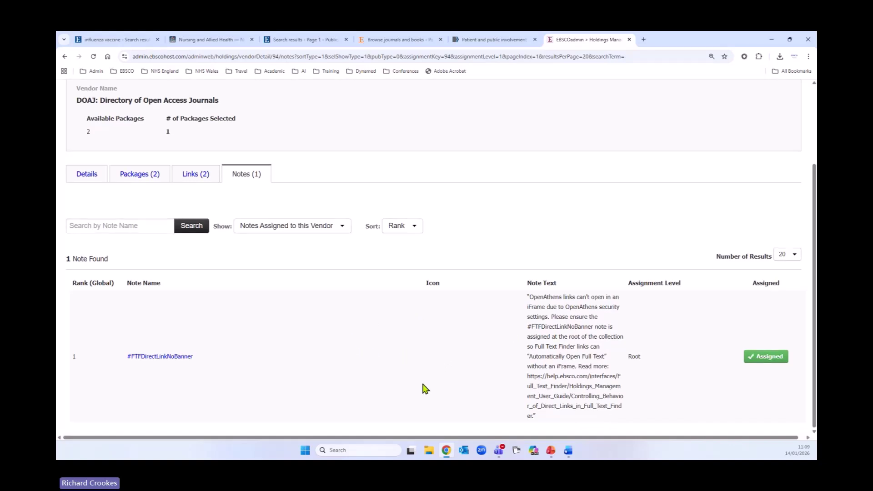
scroll(422, 386, "up", 1)
scroll(422, 386, "up", 2)
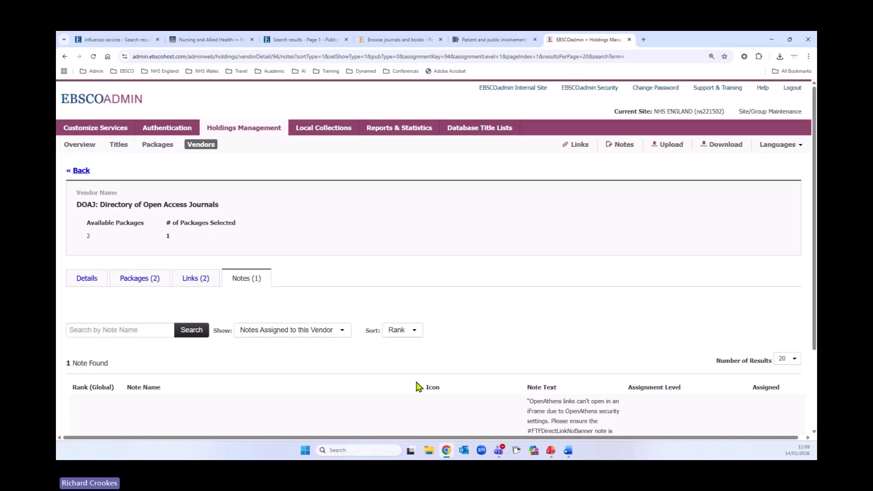
scroll(402, 399, "down", 1)
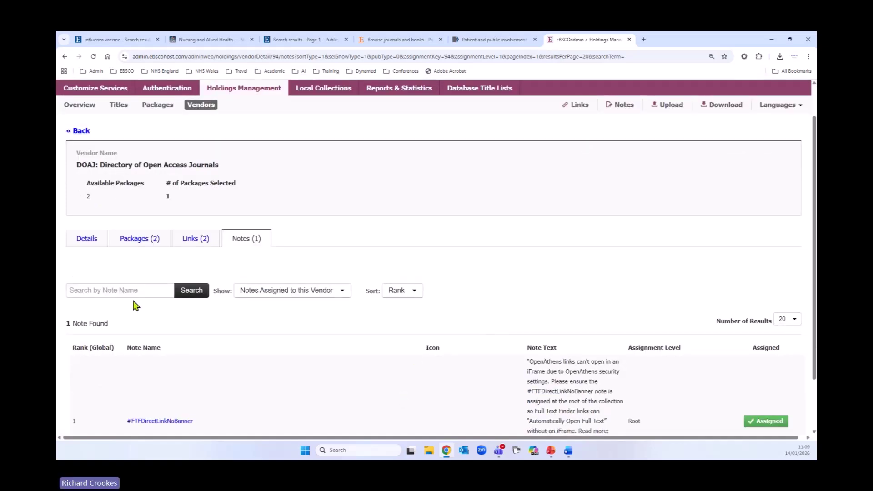
Review the DOAJ vendor's general details and return to the list of selected vendors
left_click(79, 246)
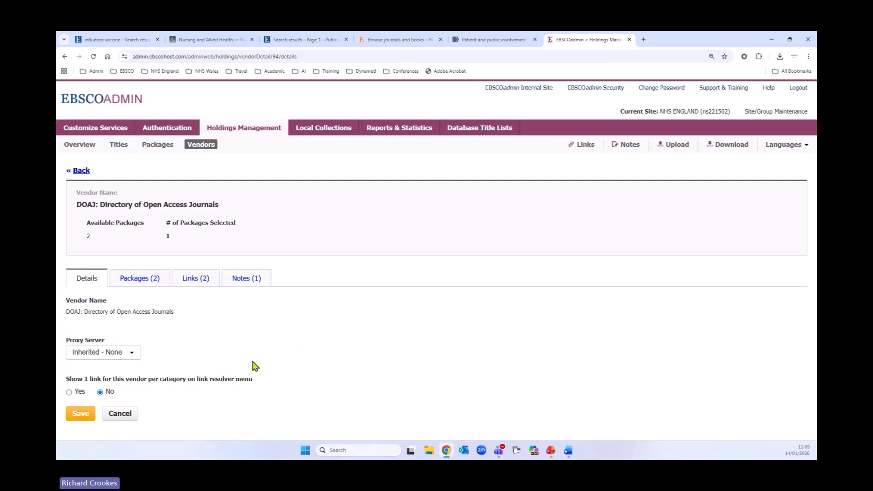
left_click(83, 172)
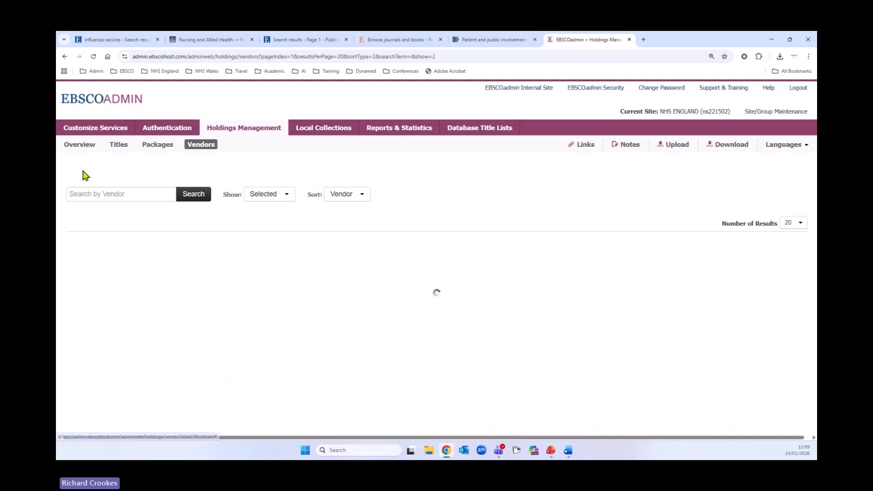
scroll(232, 344, "down", 2)
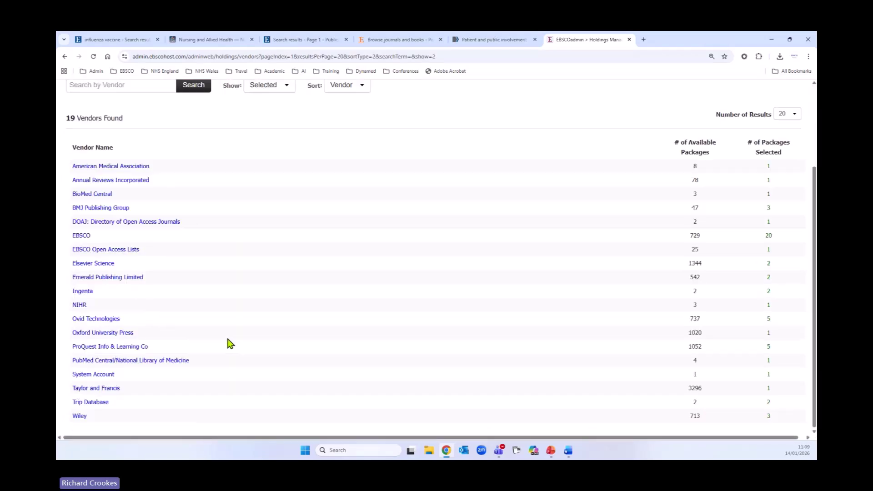
Open the Elsevier Science vendor's packages and limit the list to selected packages only
left_click(97, 268)
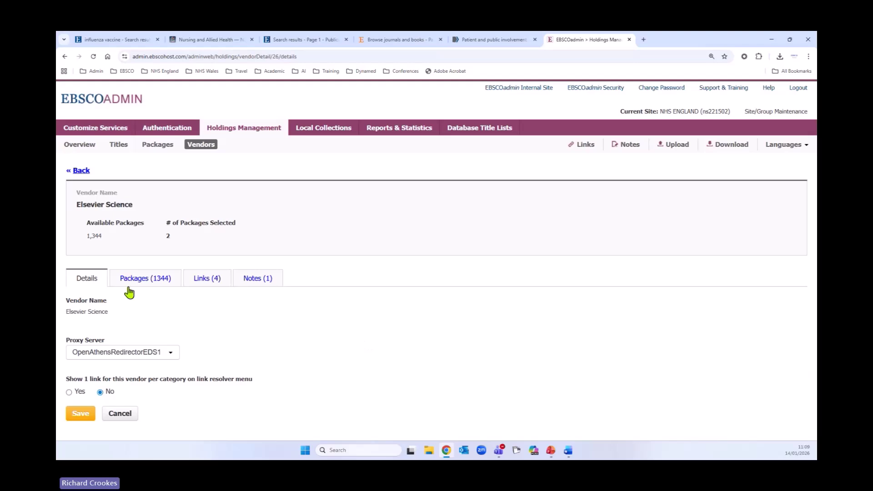
left_click(140, 281)
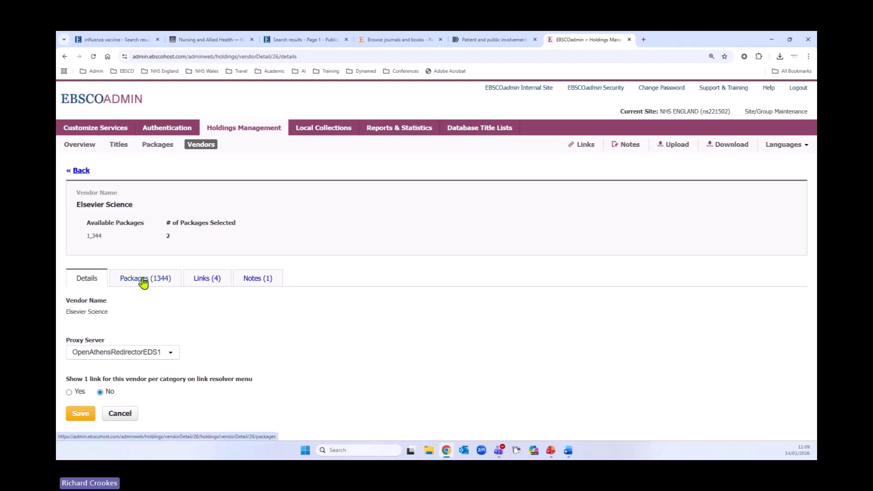
scroll(206, 350, "down", 5)
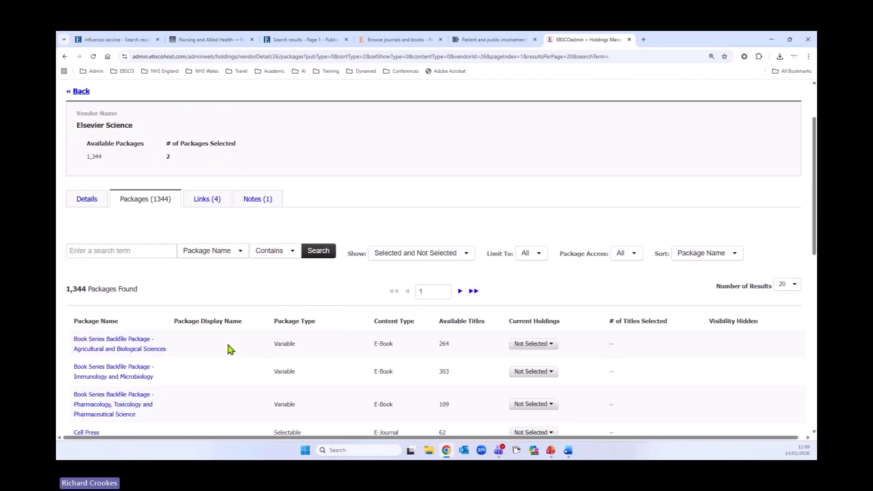
scroll(192, 354, "down", 1)
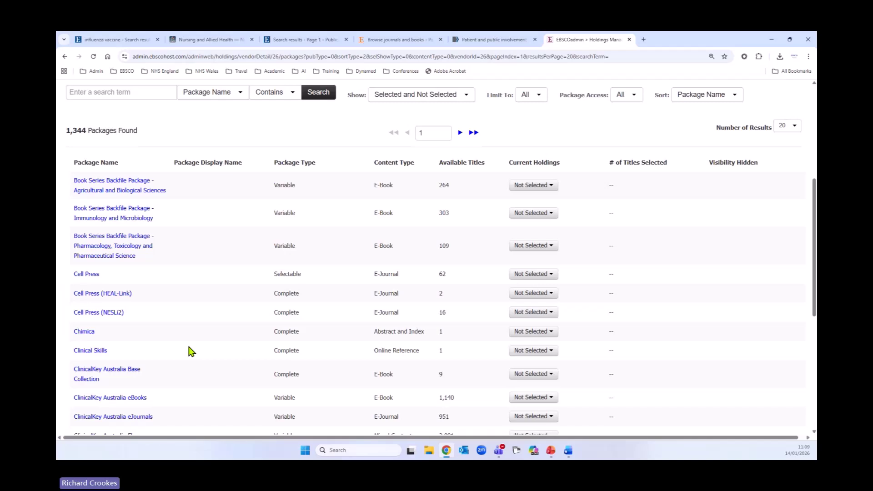
scroll(191, 351, "up", 2)
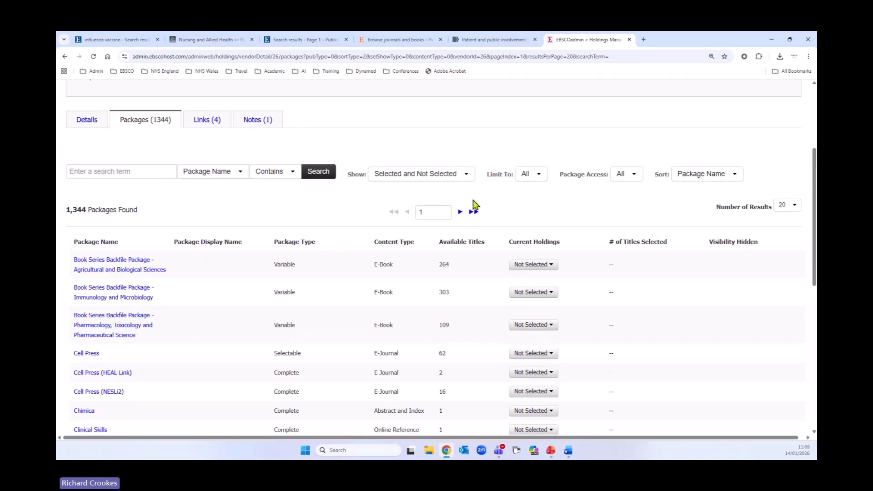
left_click(468, 175)
left_click(404, 206)
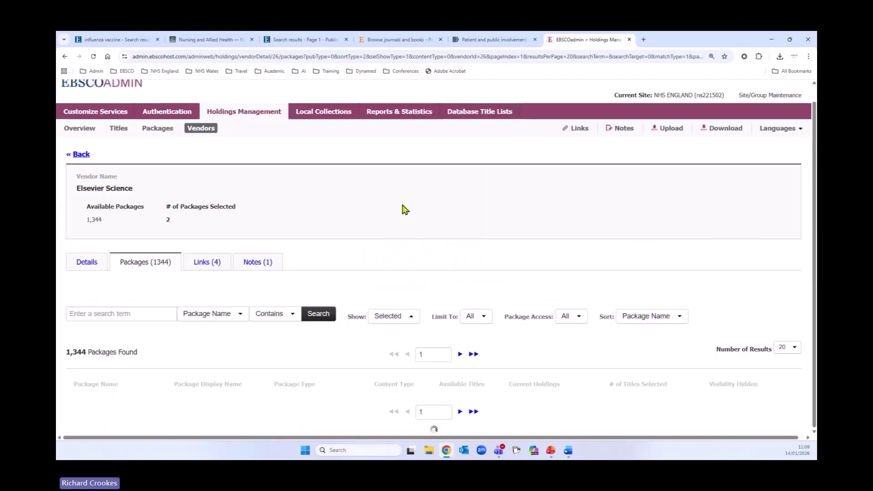
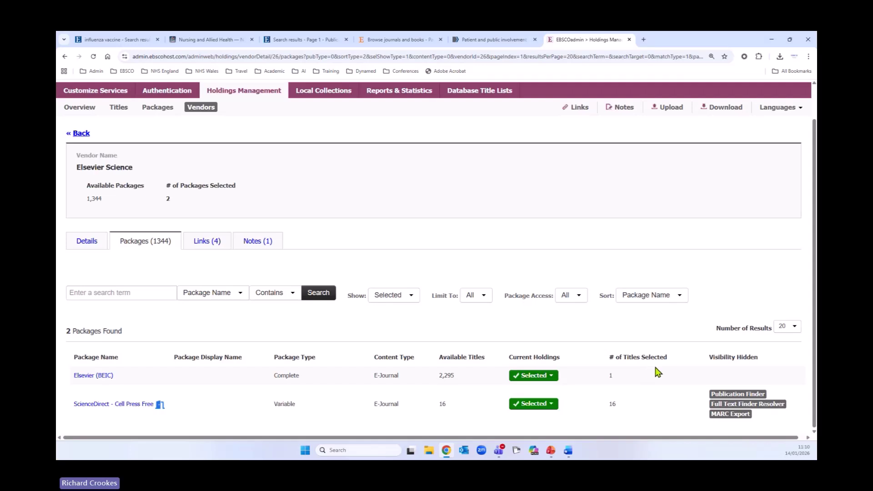
Review the details and visibility settings of the Elsevier (BEIC) package, and go to the holdings title search
left_click(86, 377)
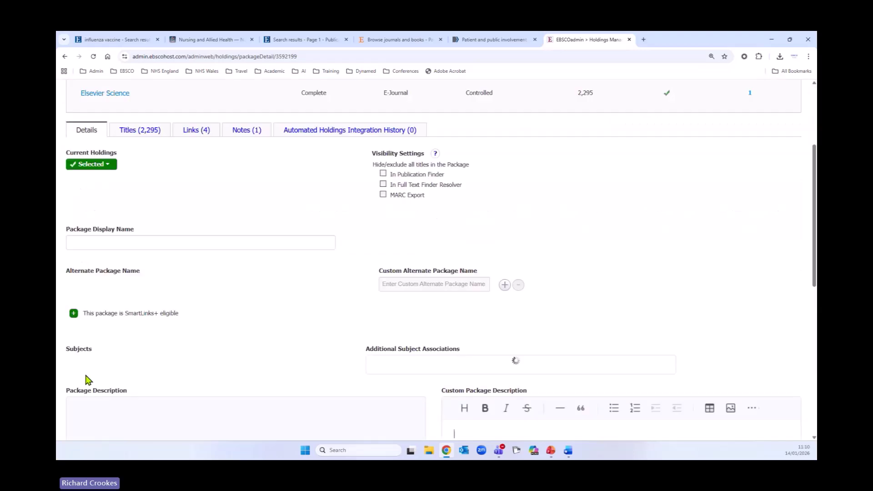
scroll(205, 356, "up", 3)
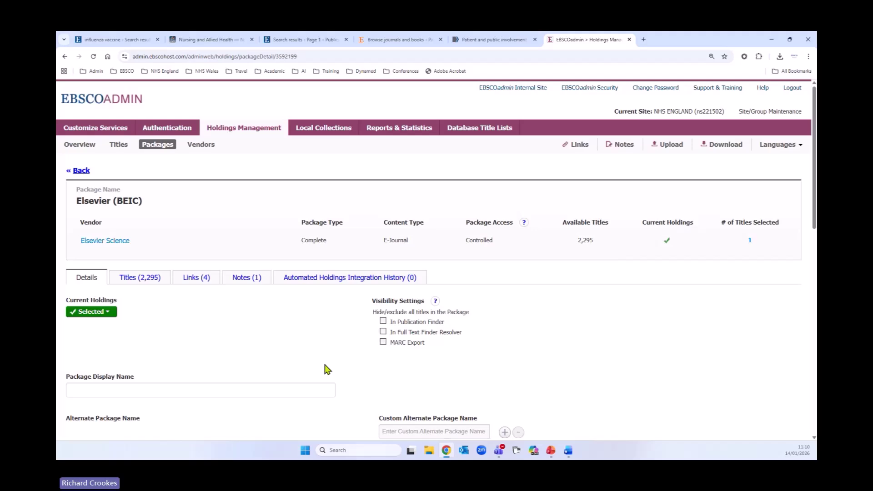
scroll(324, 348, "down", 4)
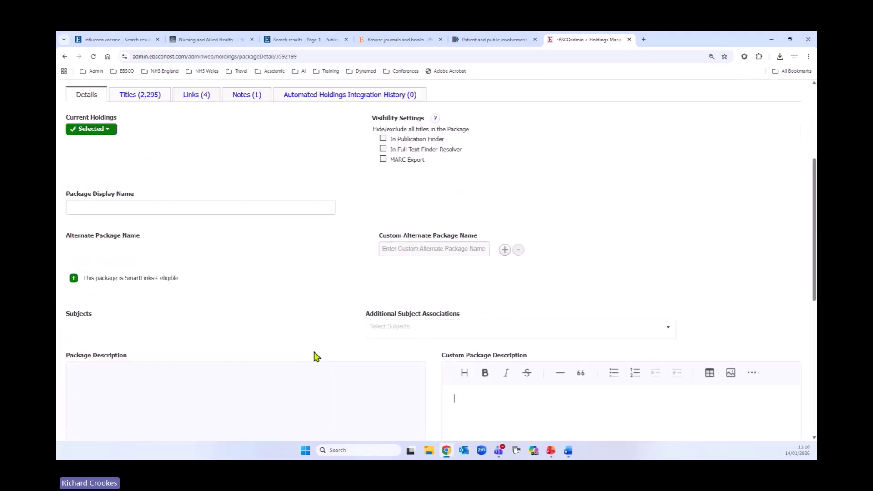
scroll(306, 395, "up", 4)
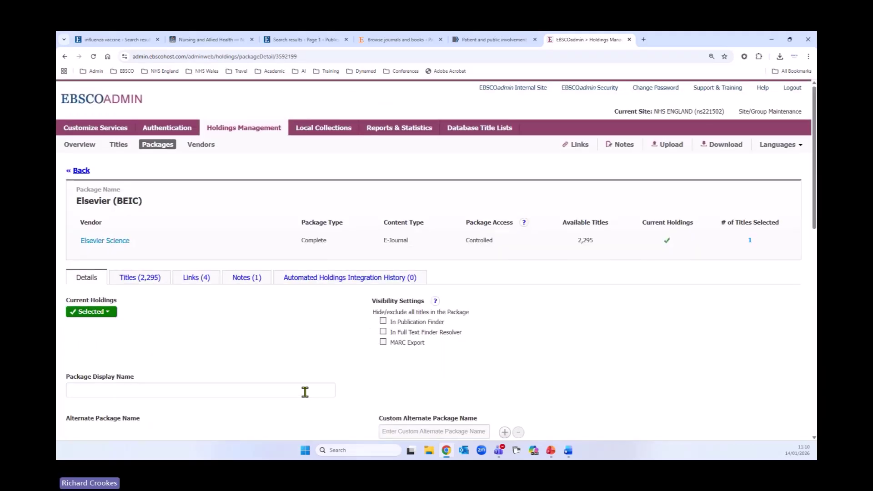
left_click(119, 147)
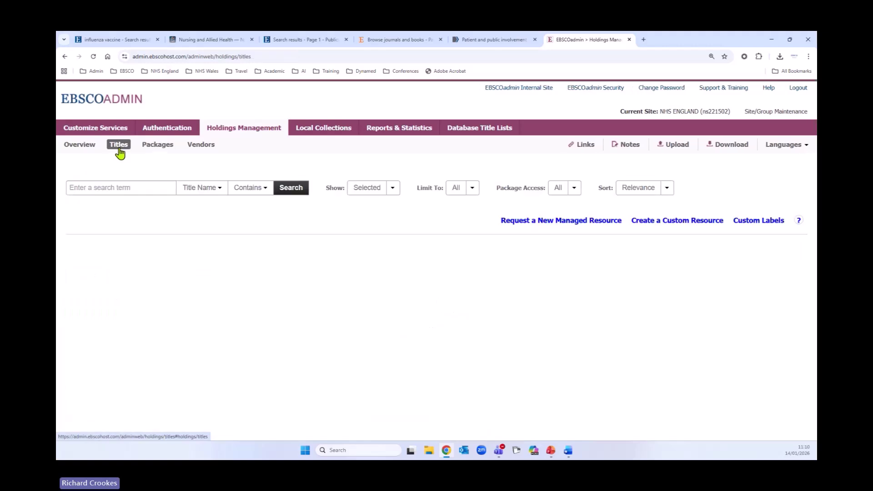
Search the selected titles by name for the suggested title Journal of Advanced Nursing and look through the results
left_click(159, 190)
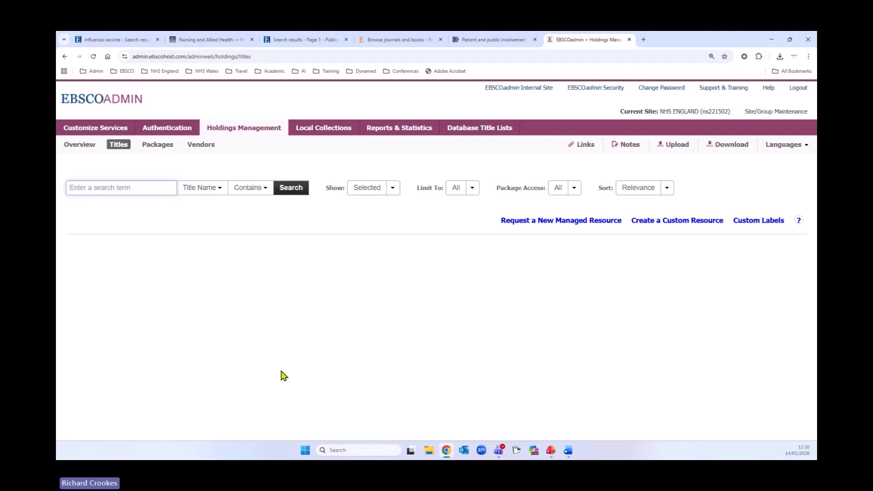
type("Jou")
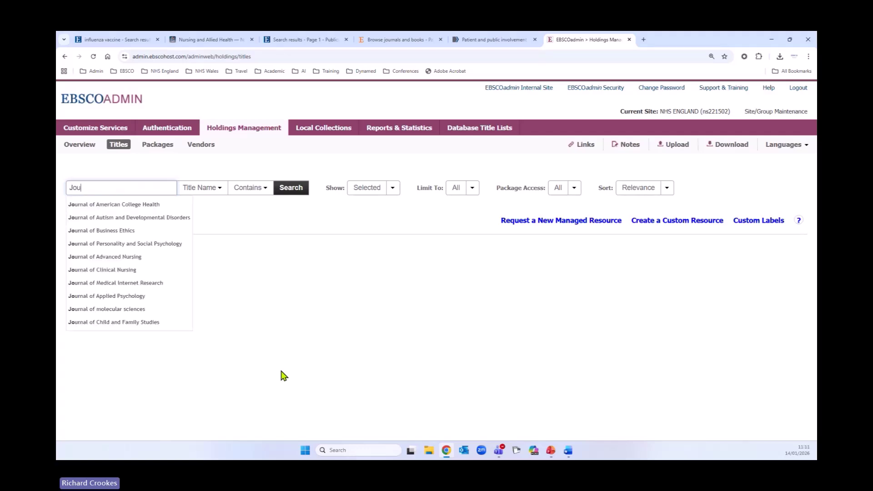
type("rna")
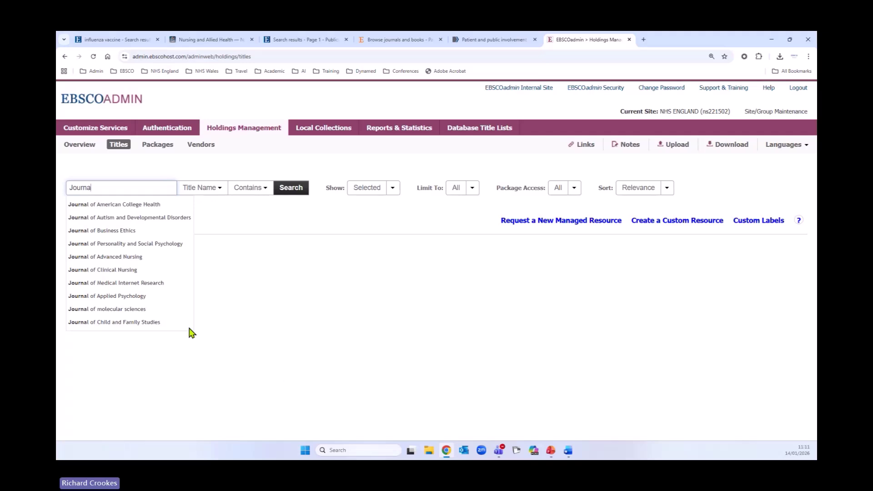
left_click(135, 259)
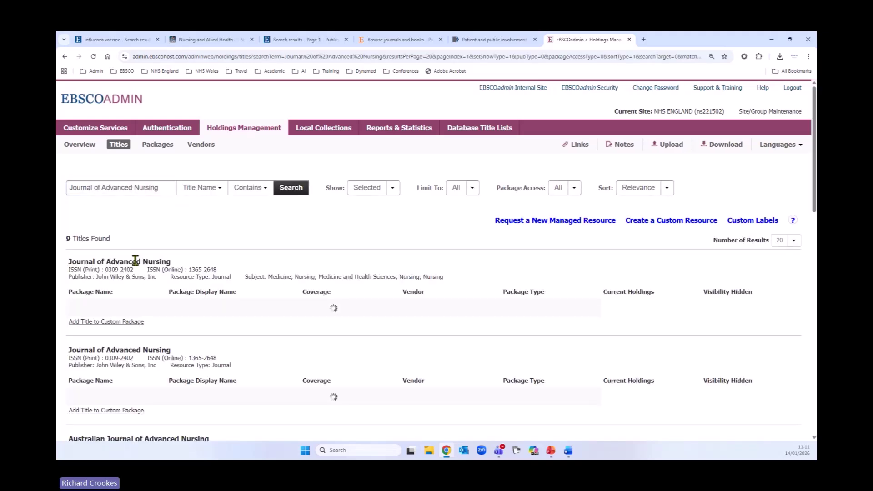
scroll(263, 353, "down", 5)
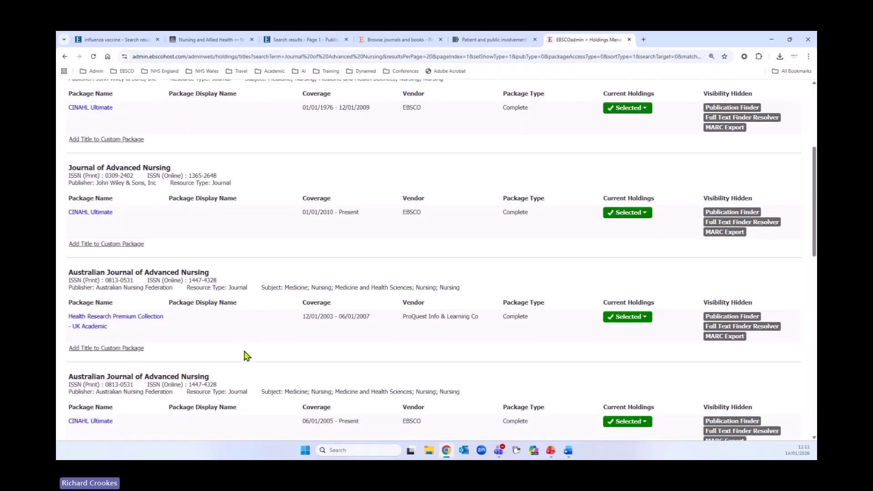
scroll(287, 384, "up", 5)
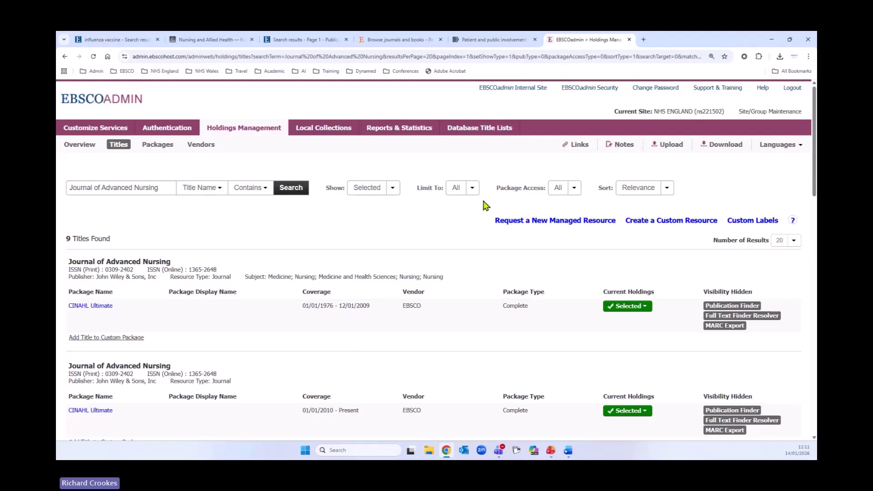
Limit the title results to the Journal resource type and browse the remaining entries
left_click(473, 189)
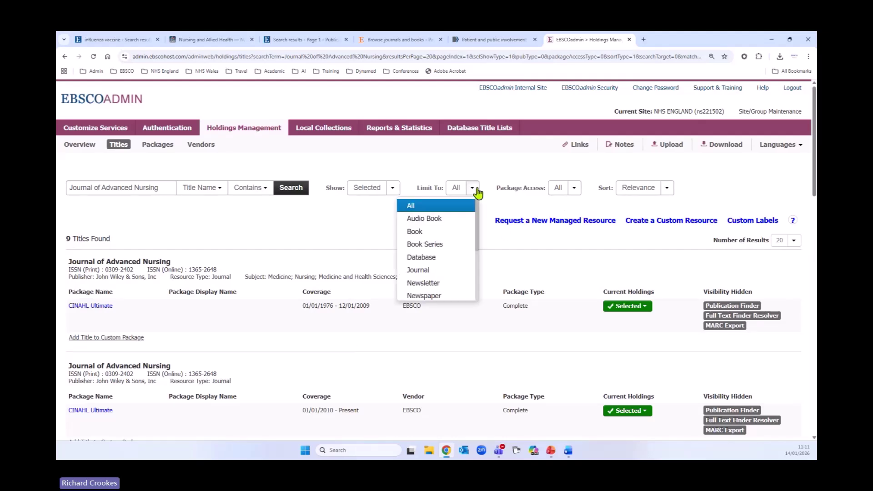
left_click(431, 271)
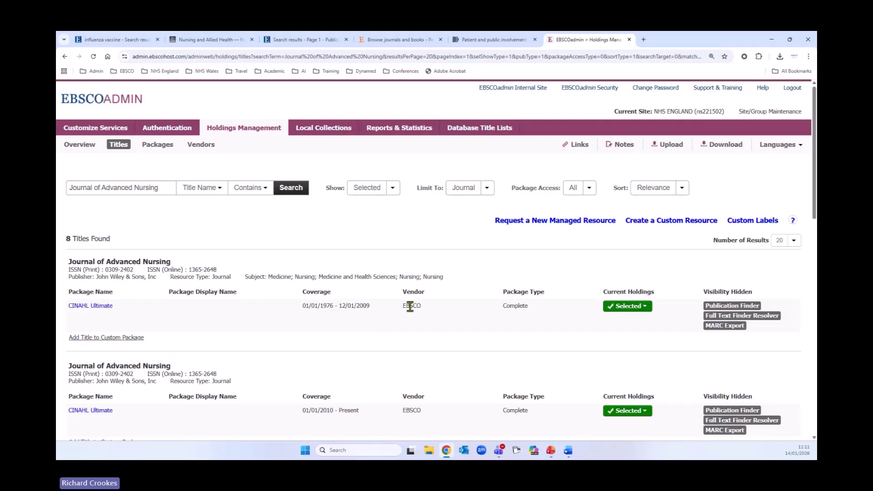
scroll(409, 328, "down", 4)
scroll(404, 325, "down", 3)
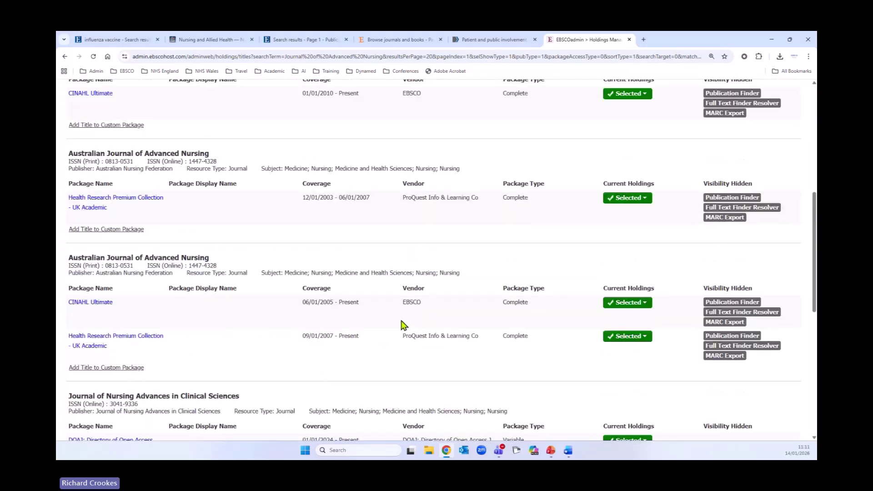
scroll(402, 323, "down", 3)
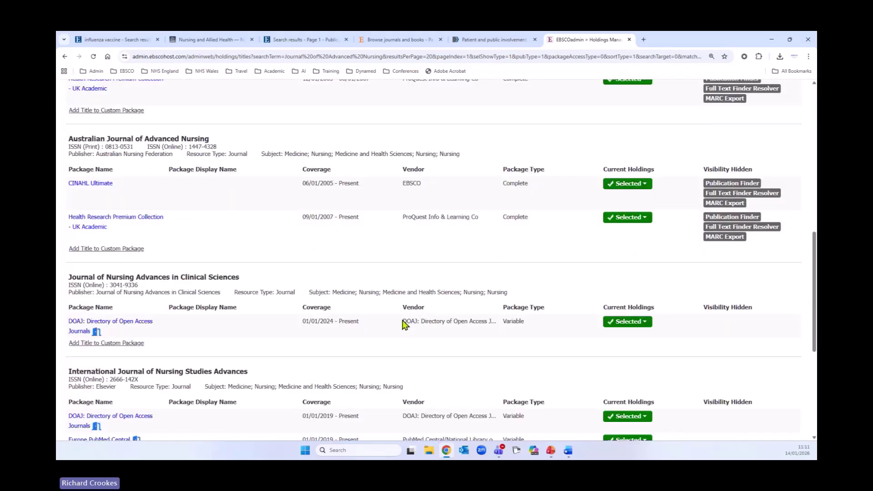
scroll(404, 324, "down", 3)
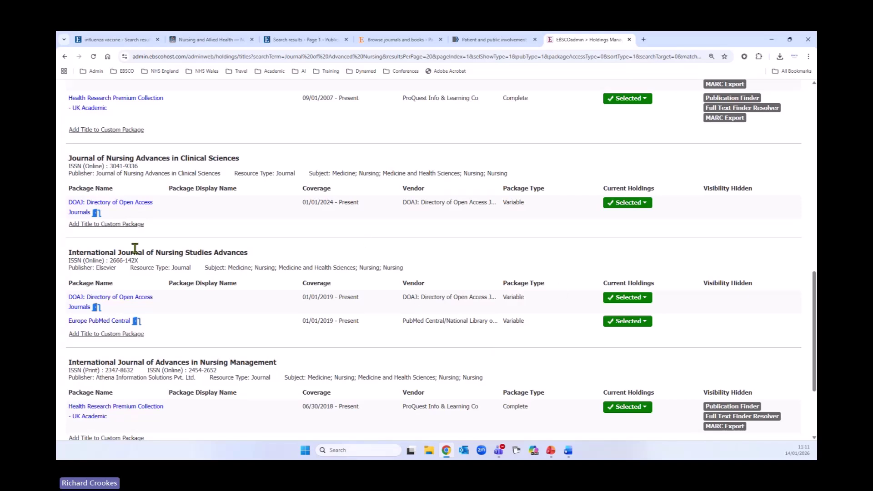
Open the DOAJ: Directory of Open Access Journals record for International Journal of Nursing Studies Advances and review its details
left_click(113, 301)
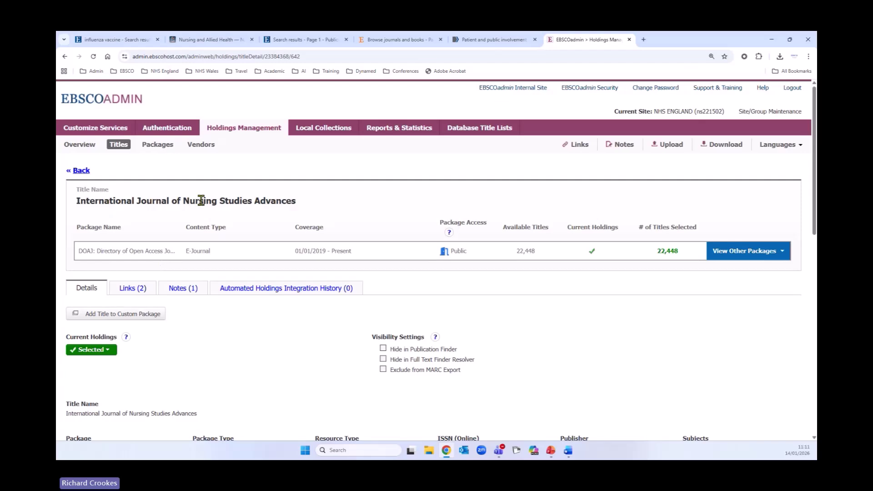
scroll(258, 331, "down", 1)
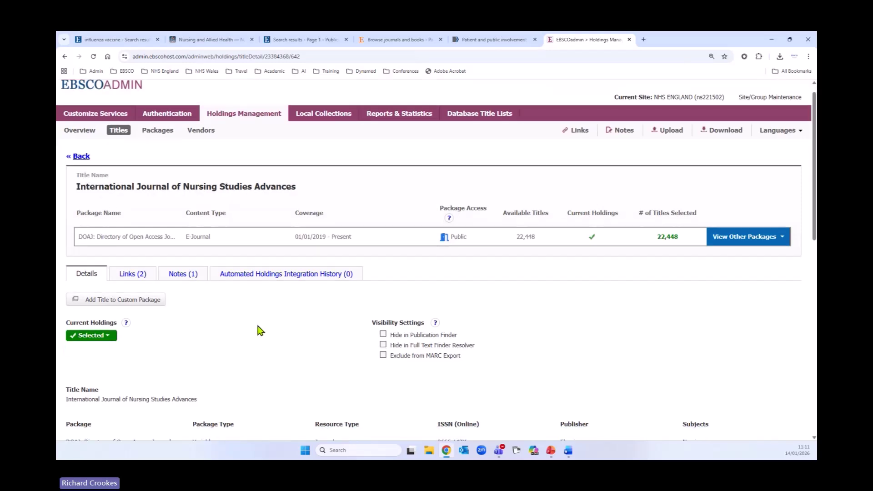
scroll(258, 331, "down", 2)
scroll(249, 289, "down", 1)
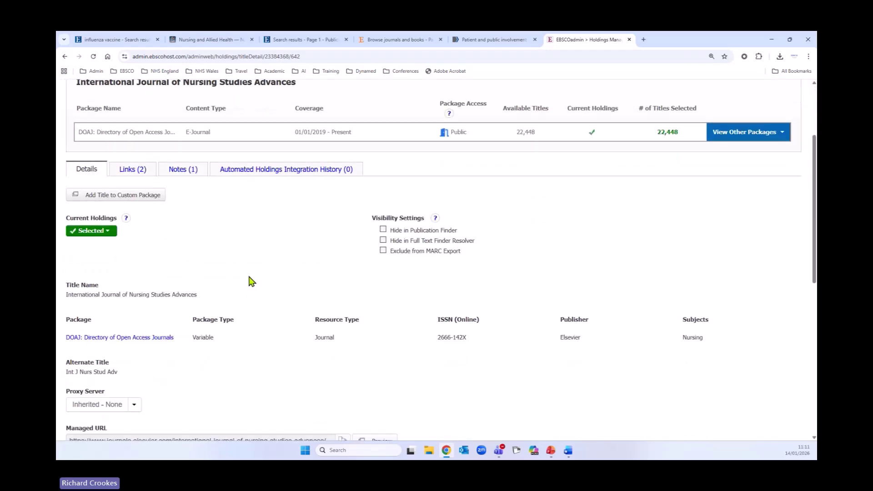
scroll(250, 281, "down", 2)
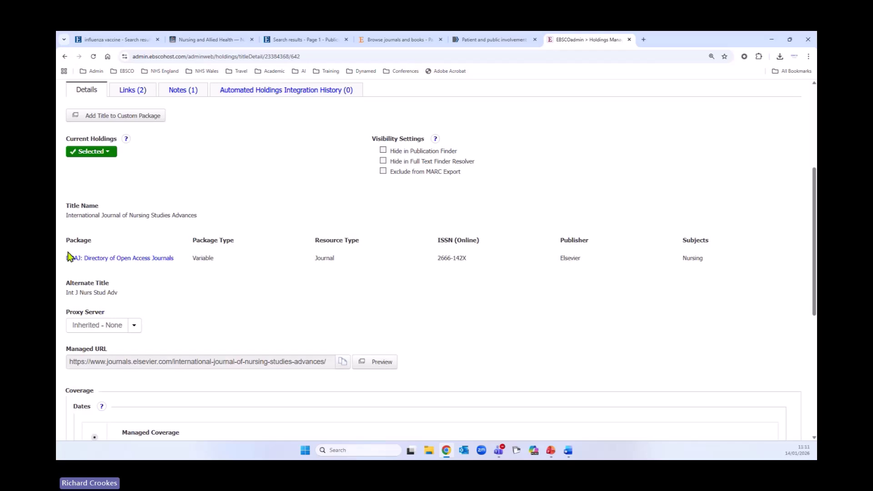
scroll(244, 287, "down", 2)
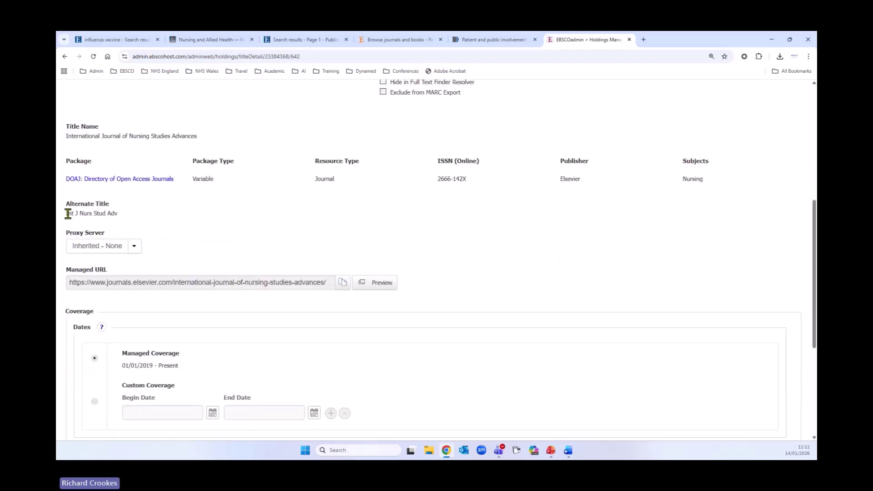
Highlight the record's alternate title, preview its managed URL, and return to the title record
left_click_drag(68, 213, 116, 213)
scroll(182, 323, "up", 1)
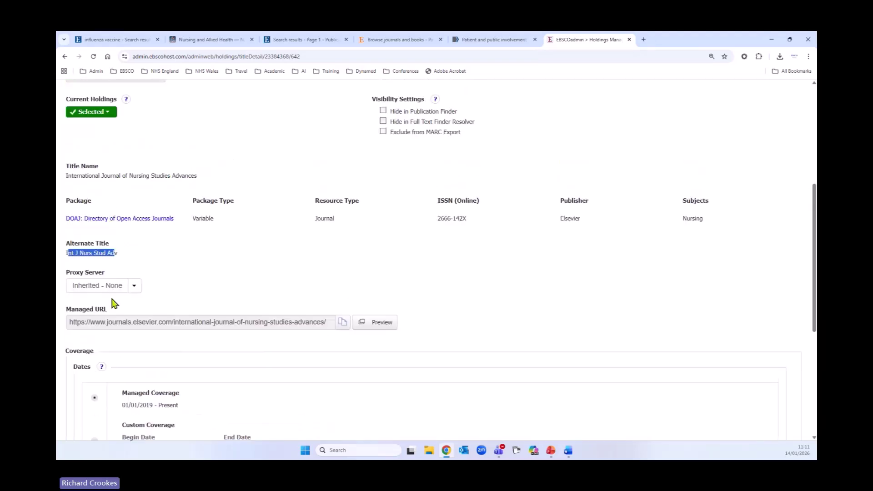
left_click(389, 326)
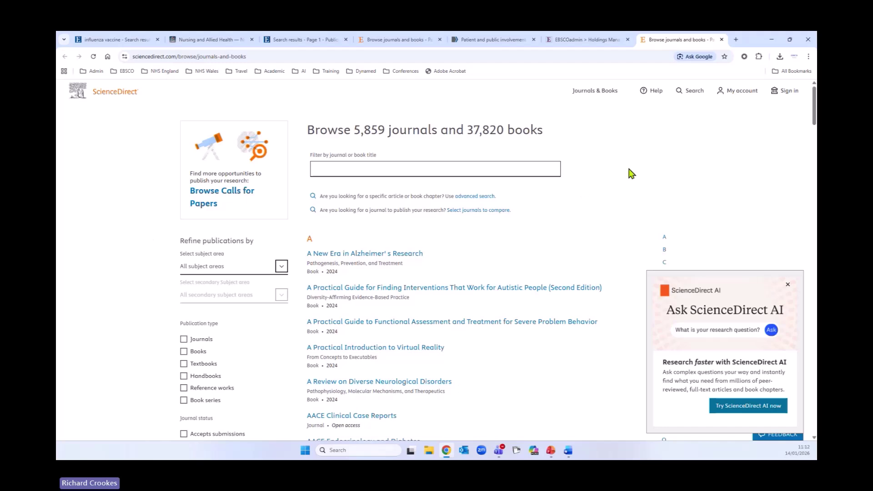
left_click(576, 40)
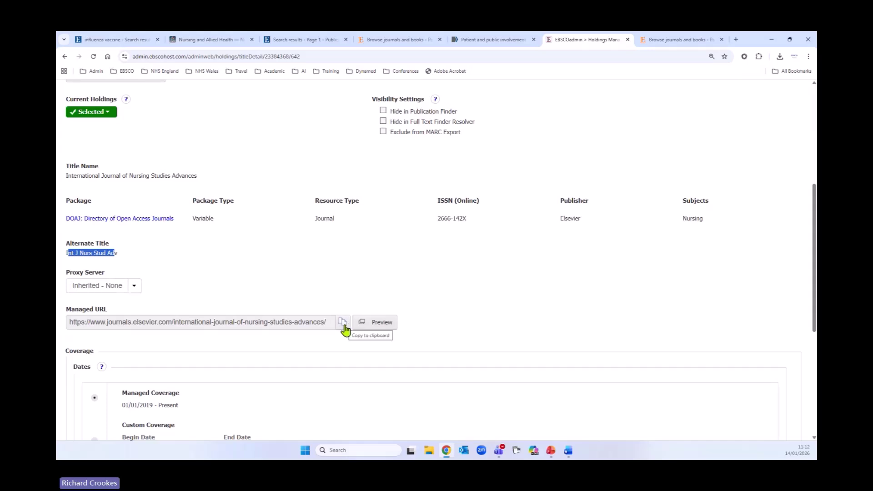
Switch the title's coverage dates to Custom Coverage, then show and dismiss the begin date calendar
scroll(510, 273, "down", 2)
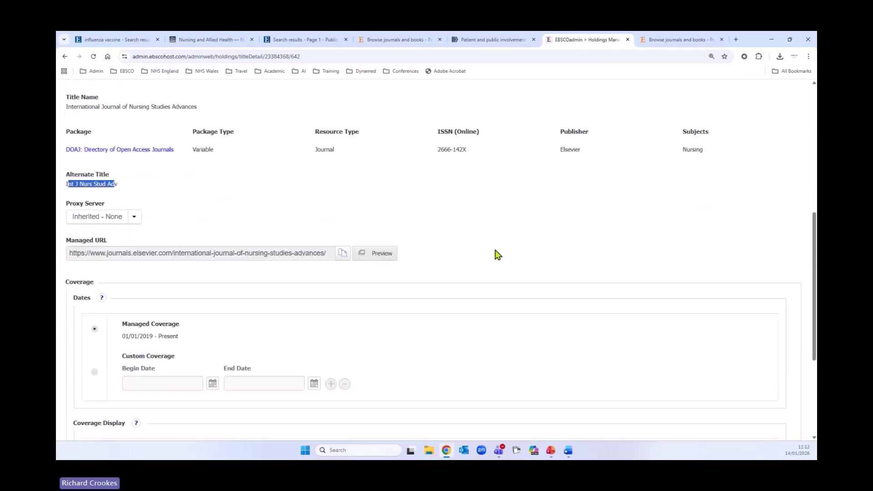
scroll(501, 242, "down", 2)
scroll(501, 241, "down", 1)
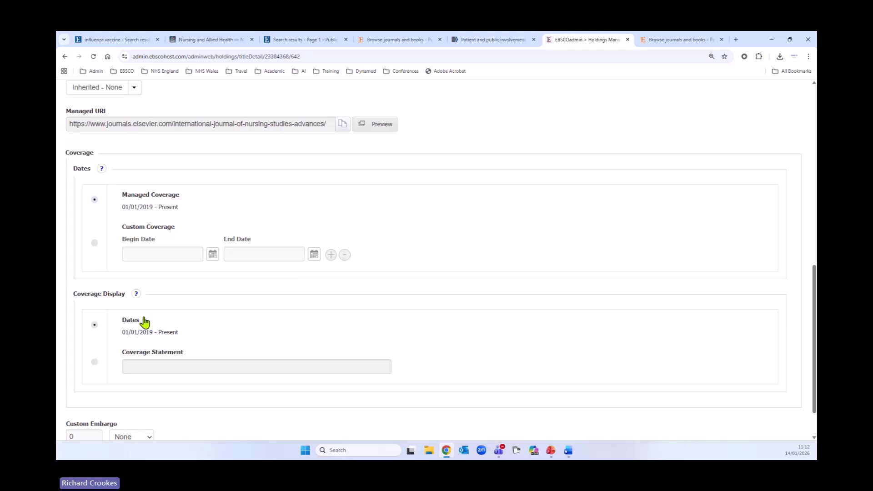
left_click(95, 243)
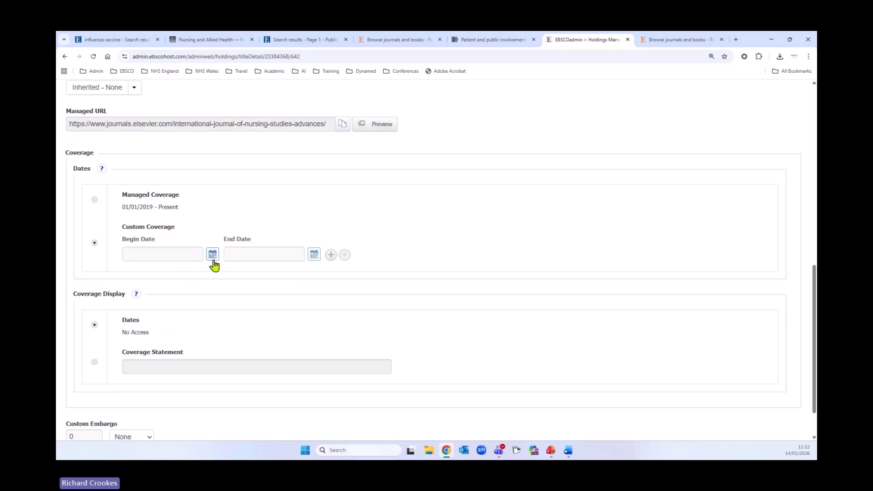
left_click(214, 261)
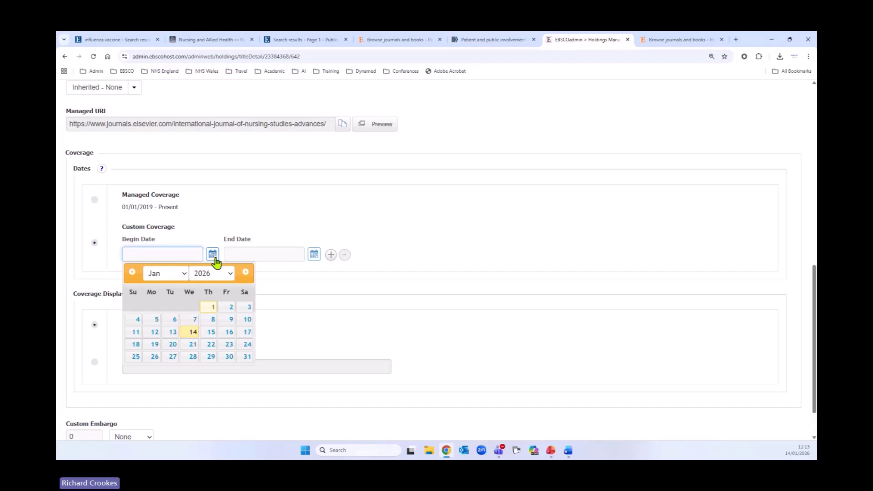
left_click(354, 233)
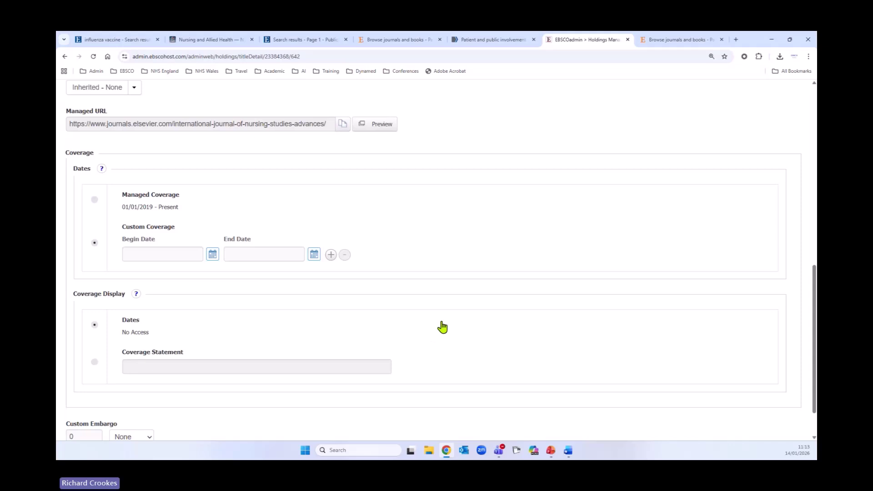
Switch the coverage display to Coverage Statement and inspect the custom embargo's time unit options
scroll(443, 327, "down", 1)
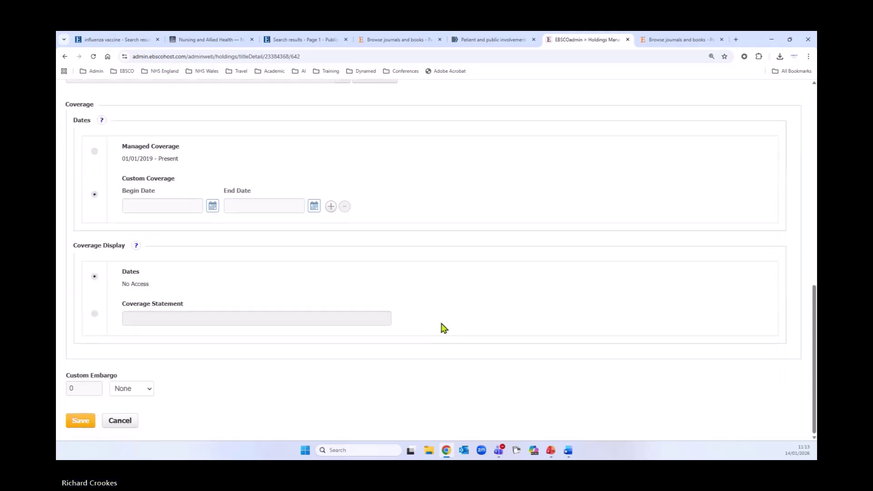
left_click(95, 314)
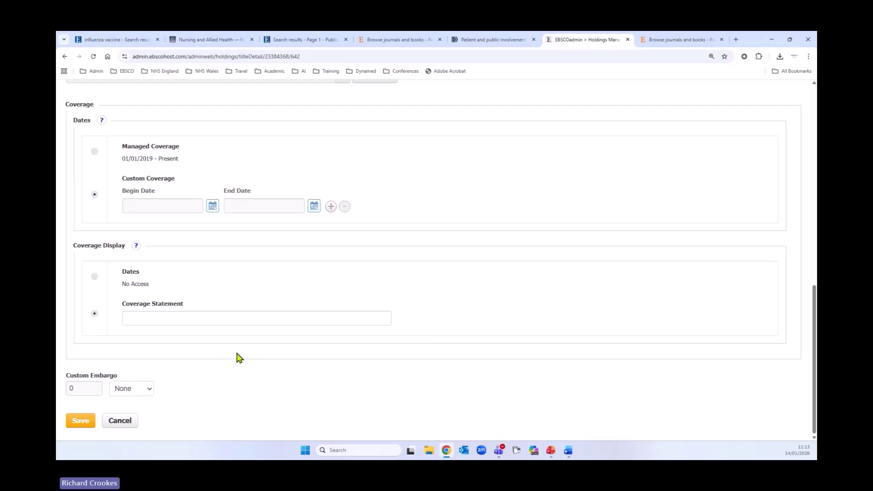
left_click(148, 392)
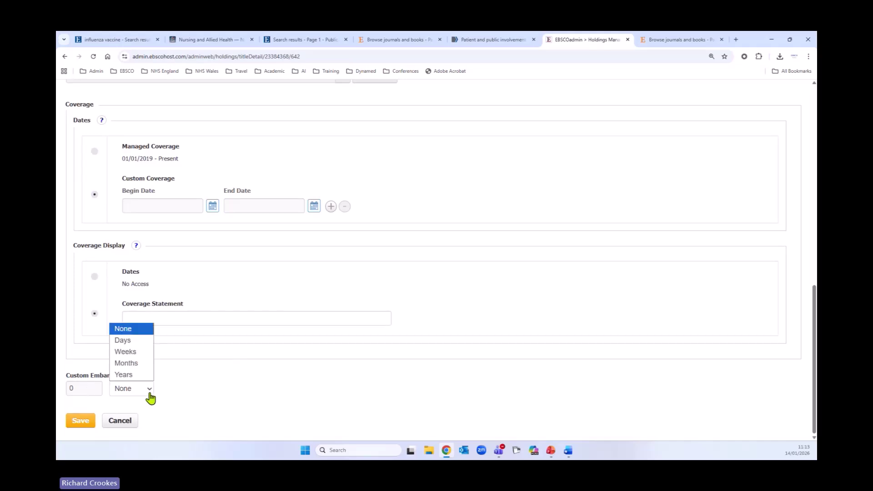
left_click(149, 394)
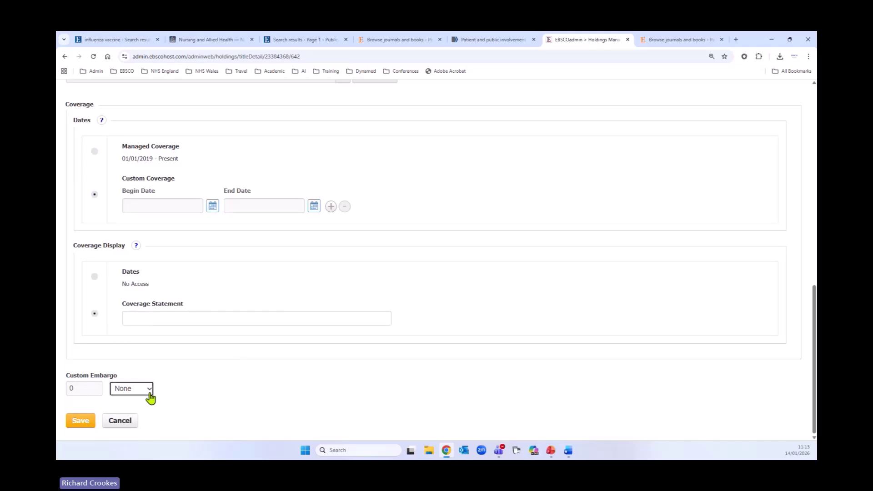
Show the links assigned to the title, discarding the unsaved coverage changes
scroll(227, 423, "up", 6)
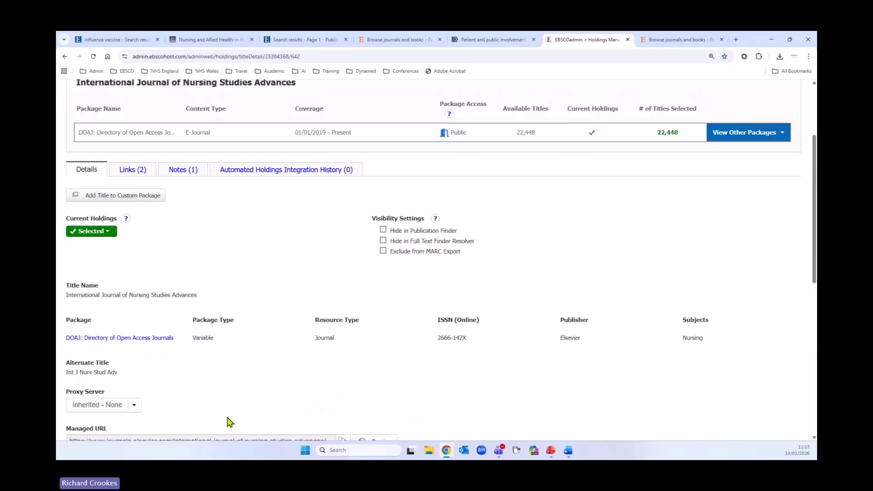
scroll(230, 422, "up", 3)
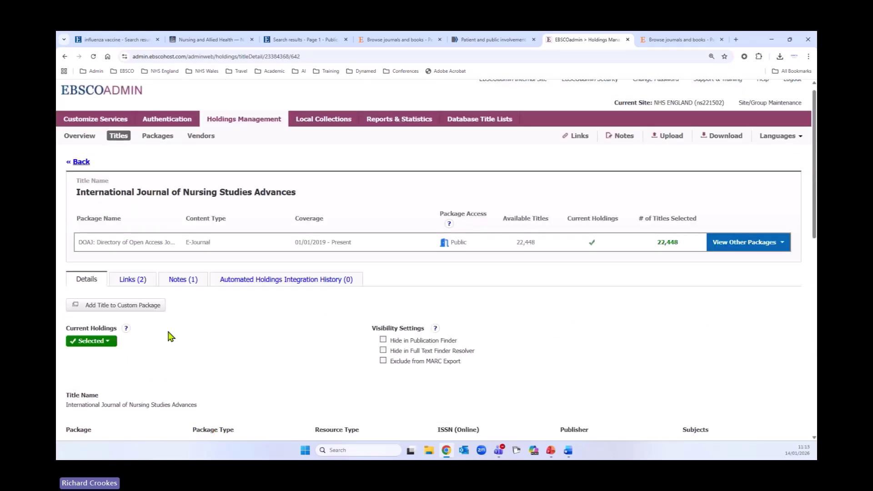
scroll(384, 356, "down", 2)
scroll(370, 363, "up", 3)
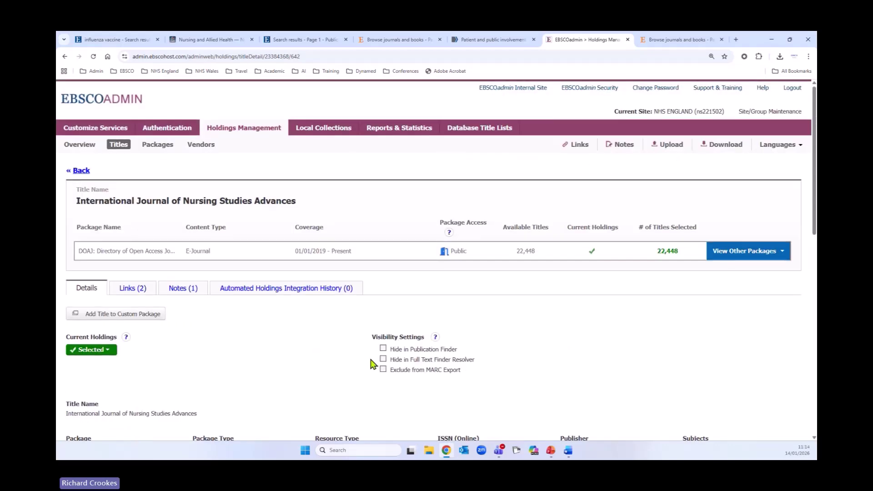
left_click(121, 290)
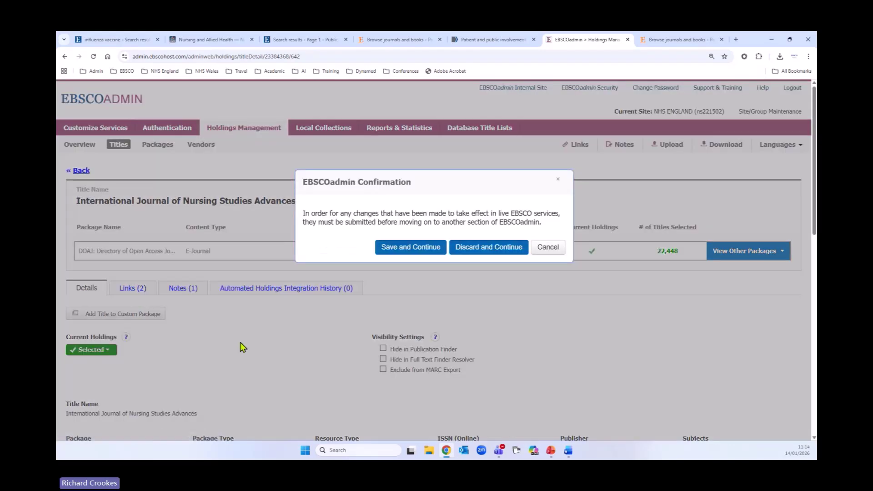
left_click(496, 250)
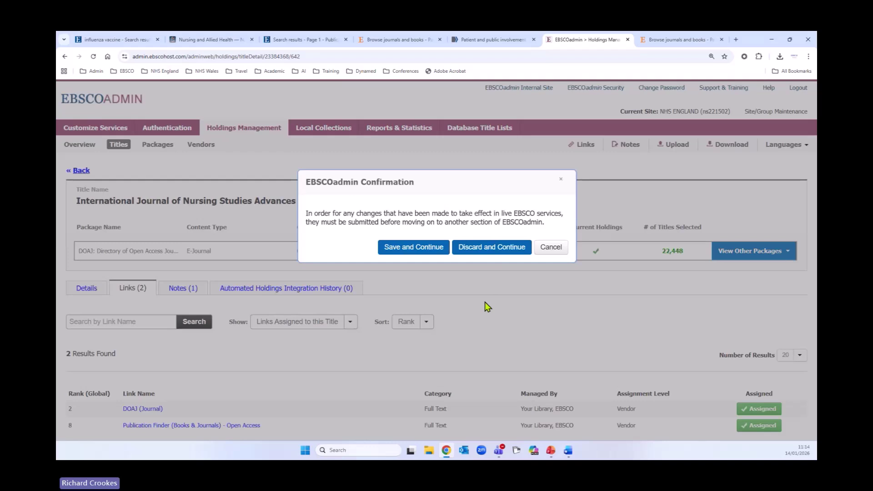
Leave the title record for the holdings Packages section, discarding any unsaved changes
left_click(550, 248)
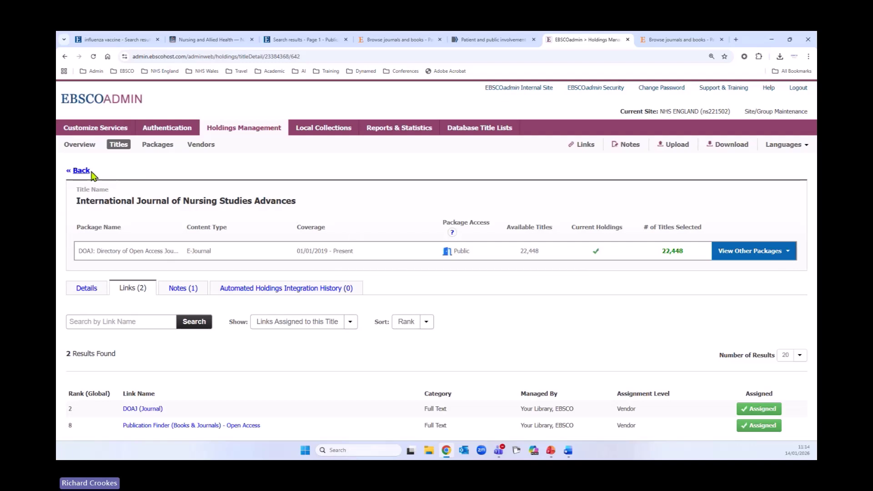
left_click(164, 145)
left_click(492, 248)
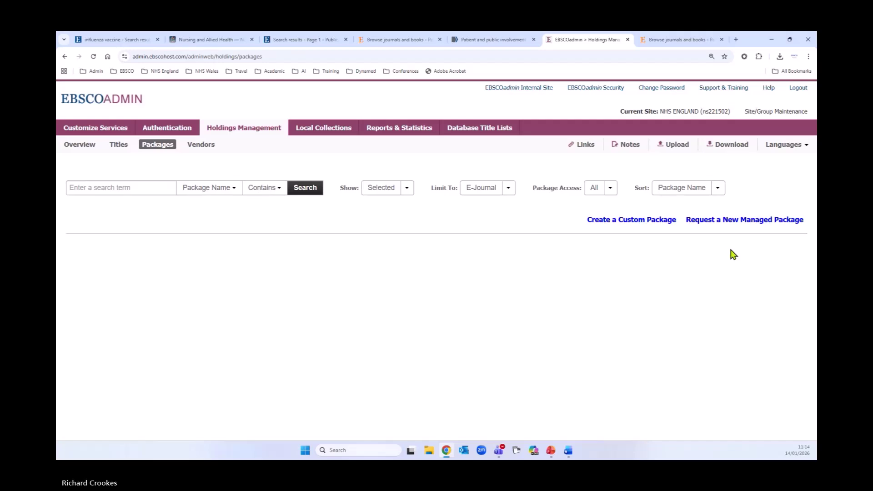
Search for packages whose name contains "medicine", showing Not Selected packages and limiting to All content types
left_click(142, 188)
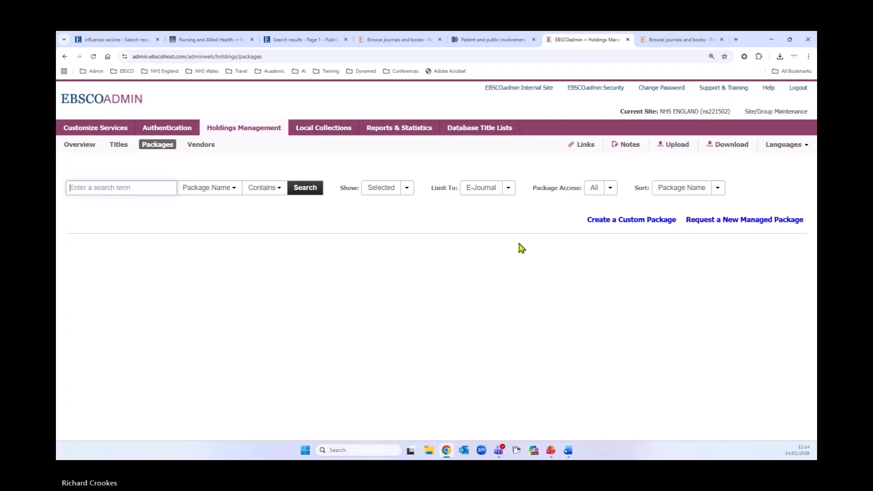
type("med")
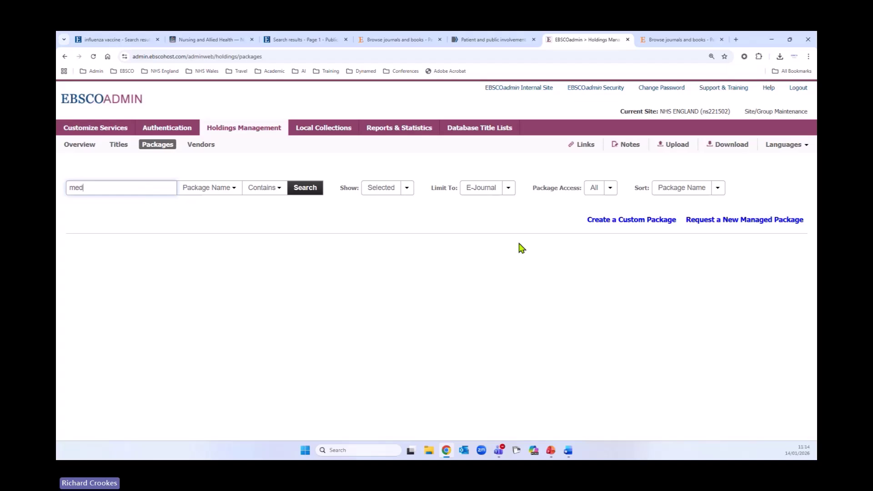
type("icine")
left_click(206, 193)
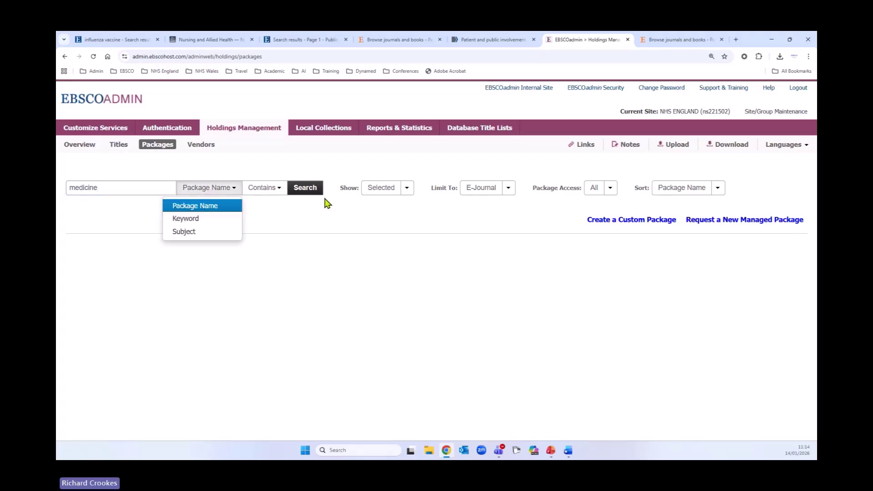
left_click(381, 199)
left_click(273, 229)
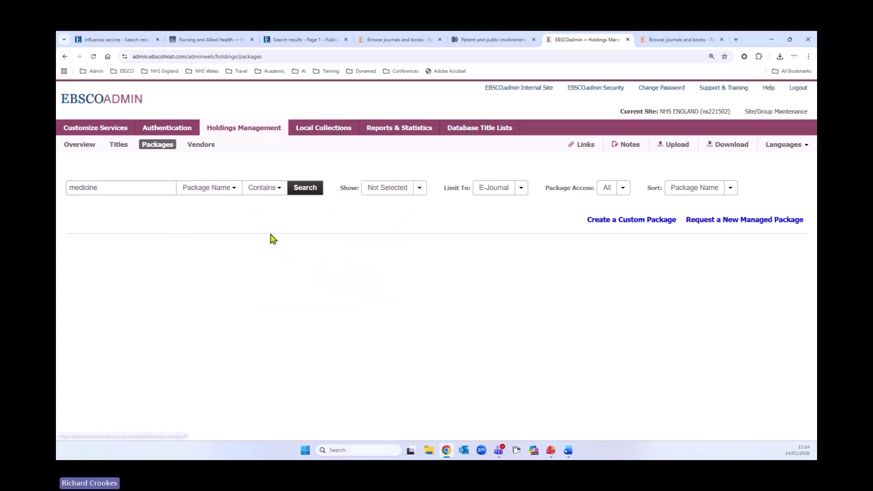
left_click(519, 197)
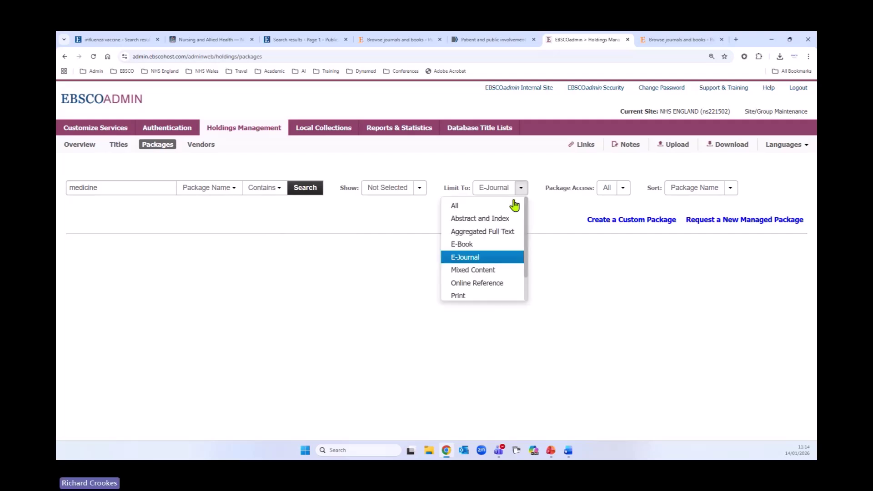
left_click(472, 203)
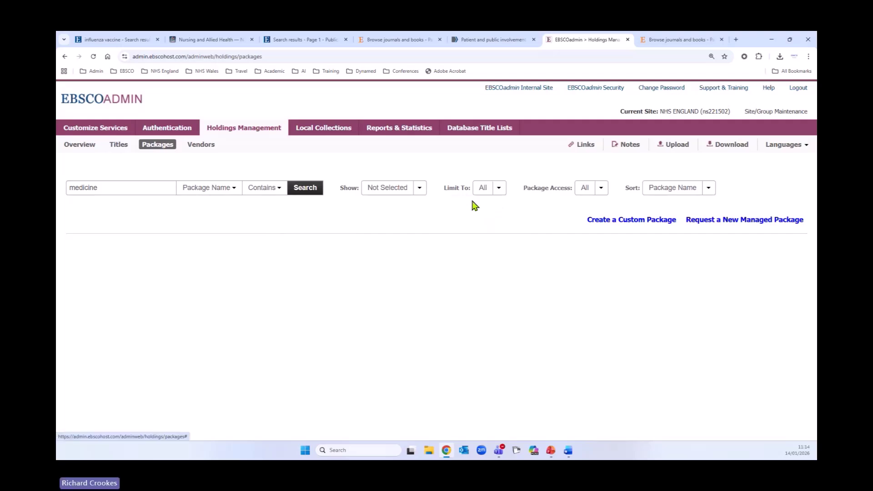
left_click(308, 190)
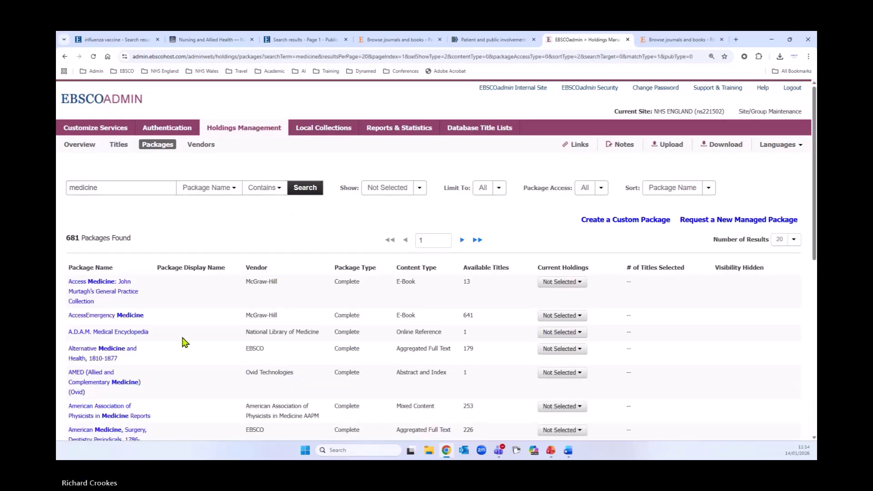
Examine the listed medicine packages and the holdings selection option for Cambridge eBooks and Partner Presses: 2022 Medicine
scroll(181, 323, "down", 2)
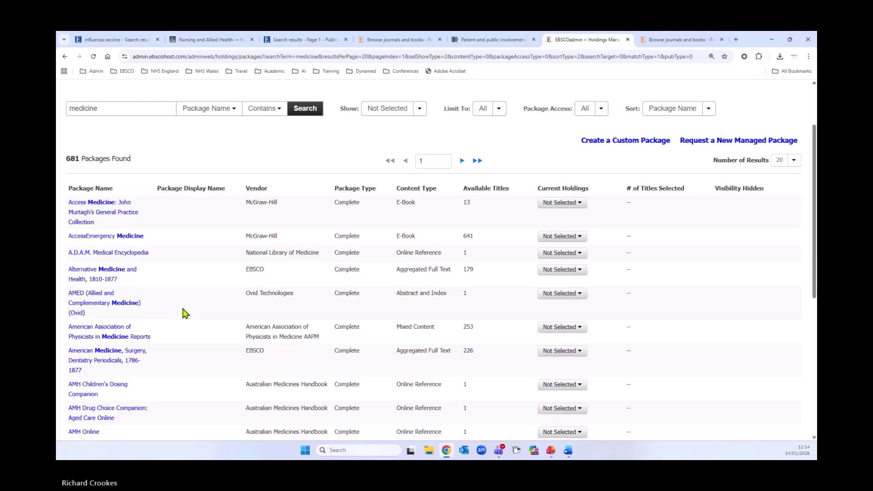
scroll(184, 313, "down", 2)
scroll(184, 313, "down", 2)
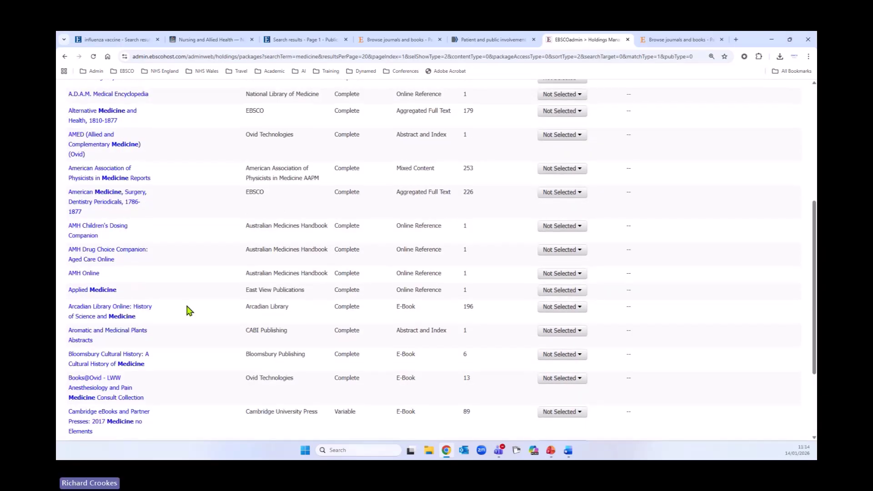
scroll(187, 309, "down", 1)
scroll(190, 307, "down", 1)
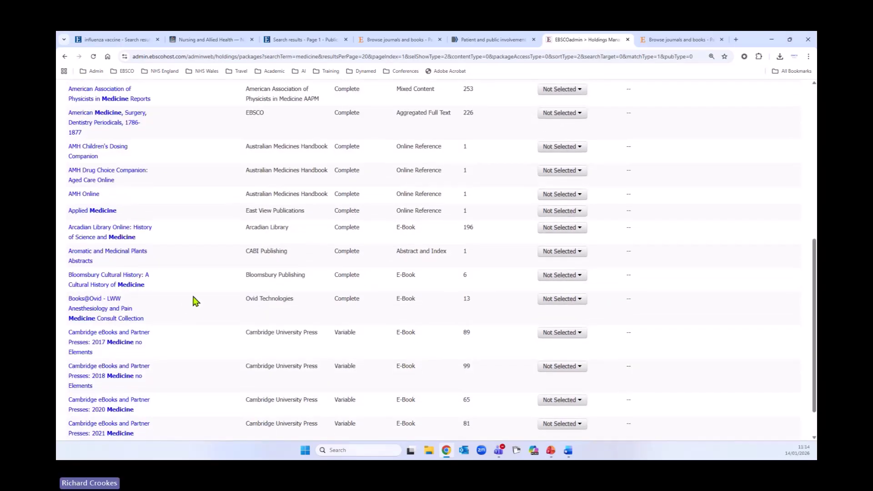
scroll(201, 296, "down", 1)
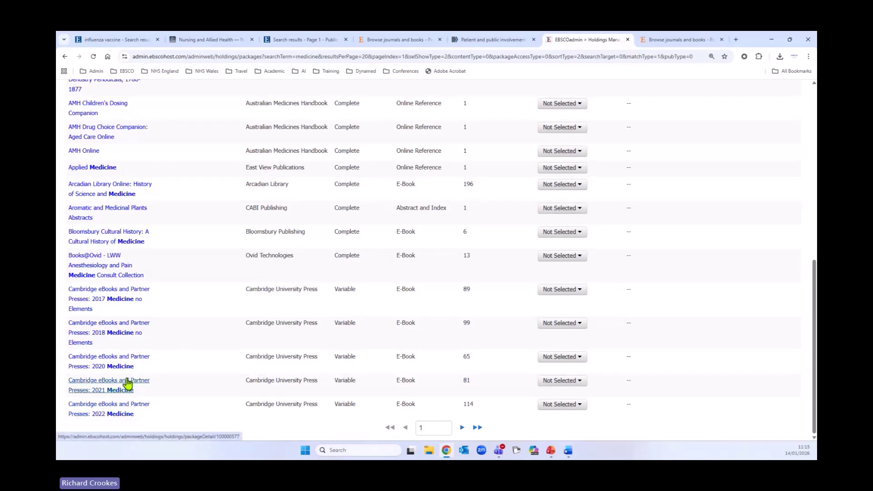
left_click(582, 407)
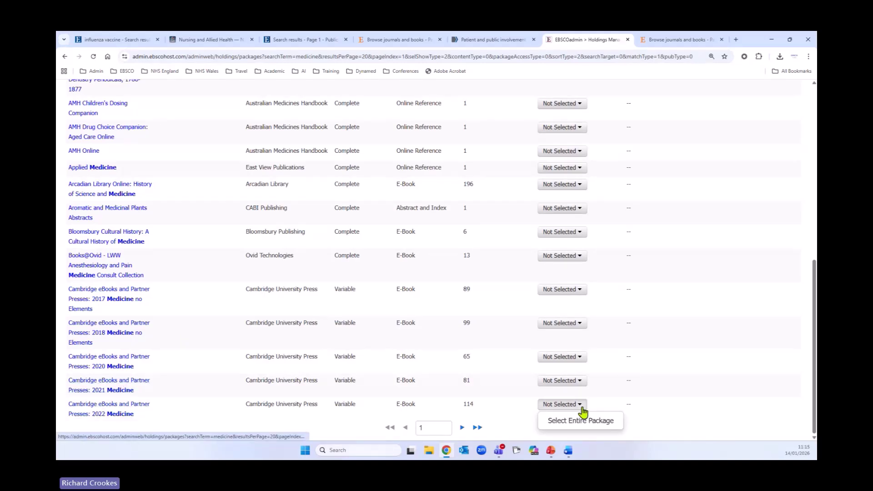
left_click(664, 393)
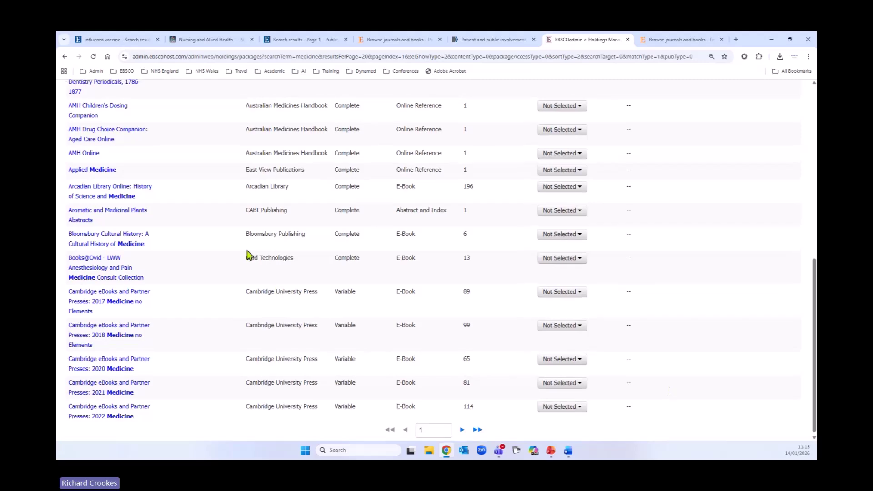
Show only Selected medicine packages and inspect the holdings option for AMED - The Allied and Complementary Medicine Database
scroll(260, 248, "up", 8)
left_click(419, 184)
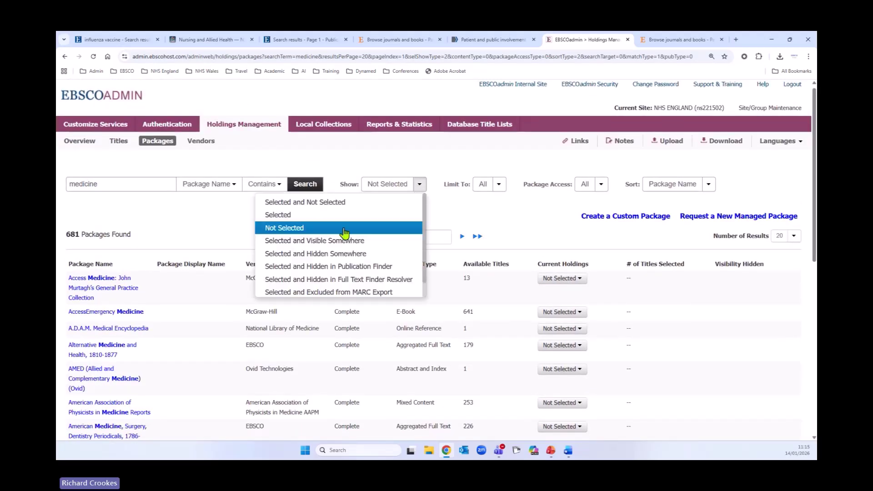
left_click(293, 216)
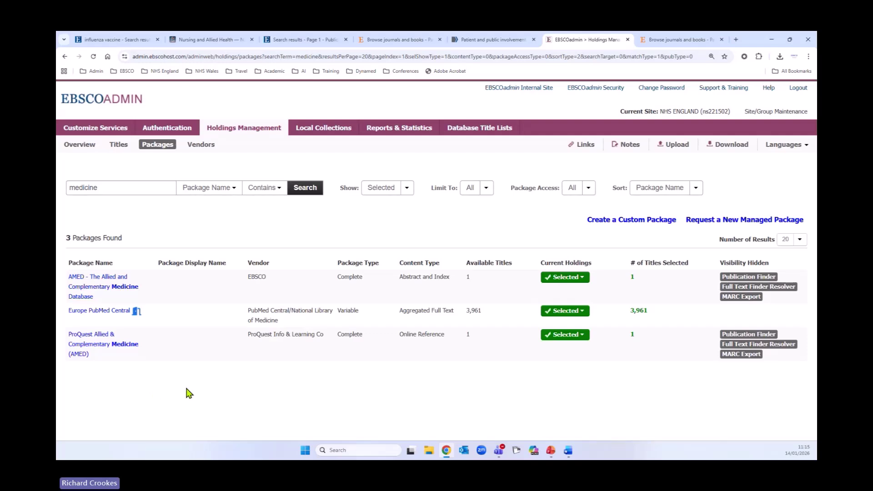
left_click(587, 279)
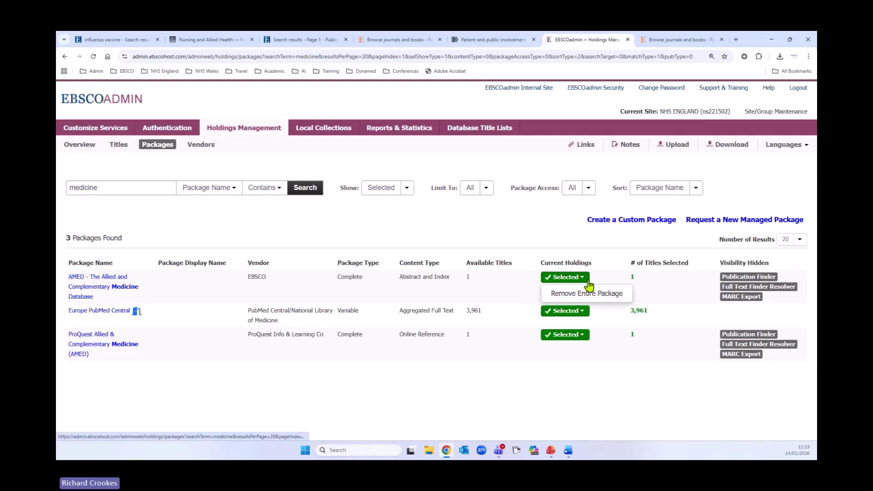
left_click(429, 371)
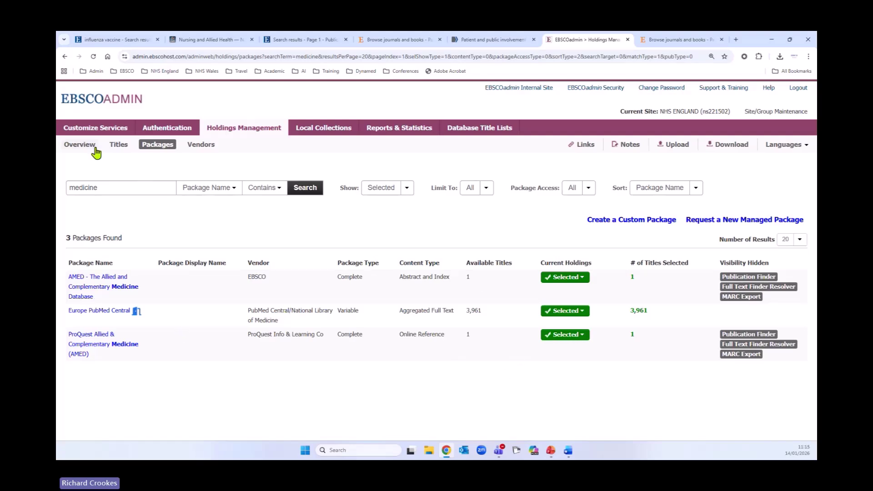
Go to the Holdings Management overview and review its quick actions and the holdings upload/download status
left_click(81, 145)
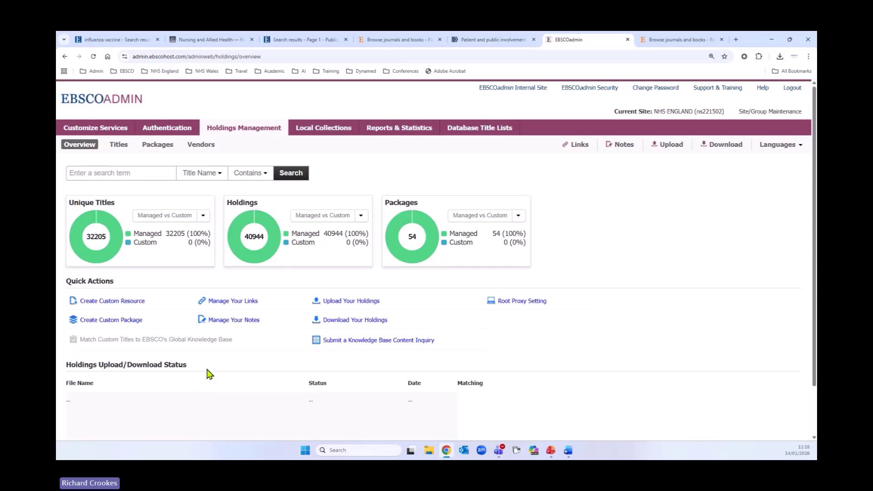
scroll(215, 369, "down", 1)
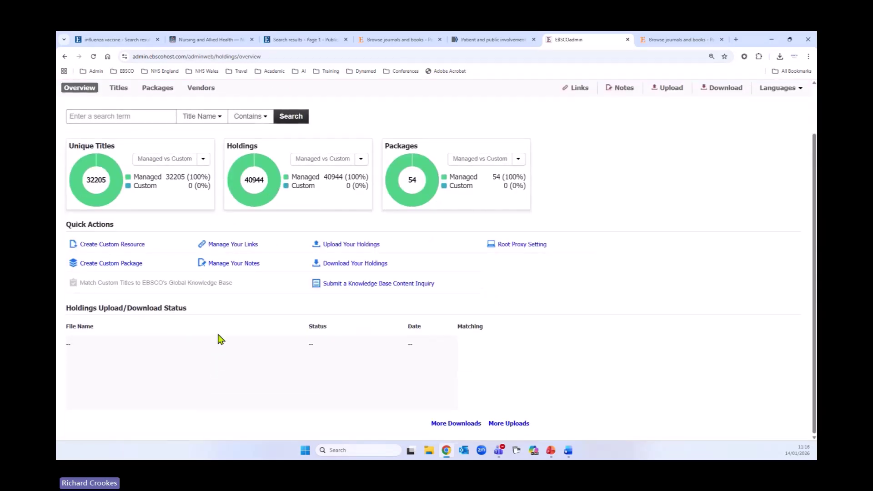
scroll(218, 341, "up", 1)
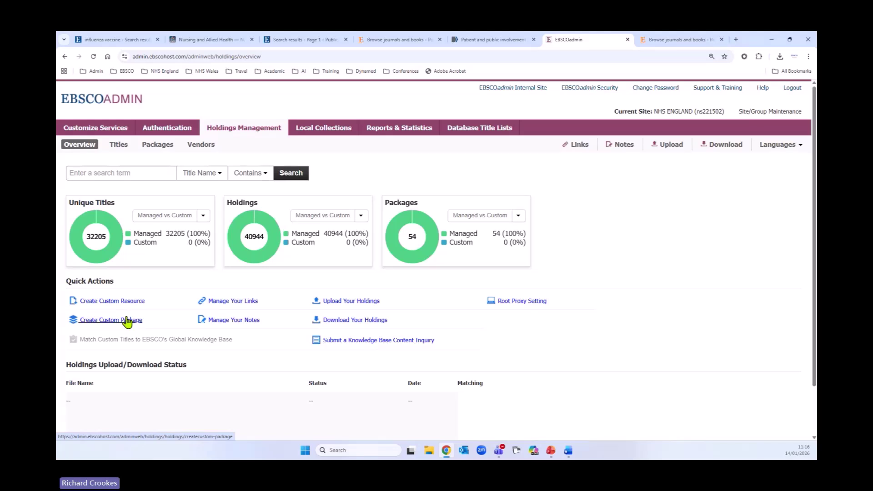
Start creating a custom resource in a new custom package named "Print 2026" and set its resource type to Journal
left_click(102, 302)
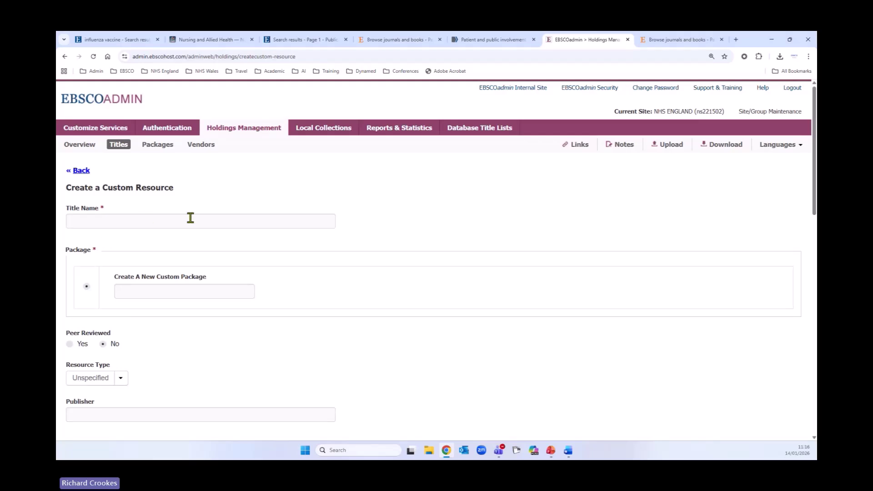
left_click(177, 293)
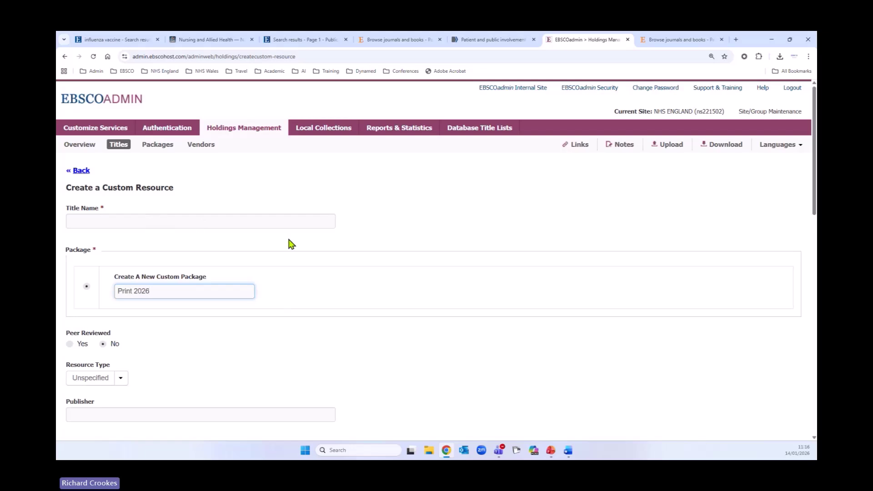
scroll(308, 258, "down", 1)
scroll(303, 253, "down", 3)
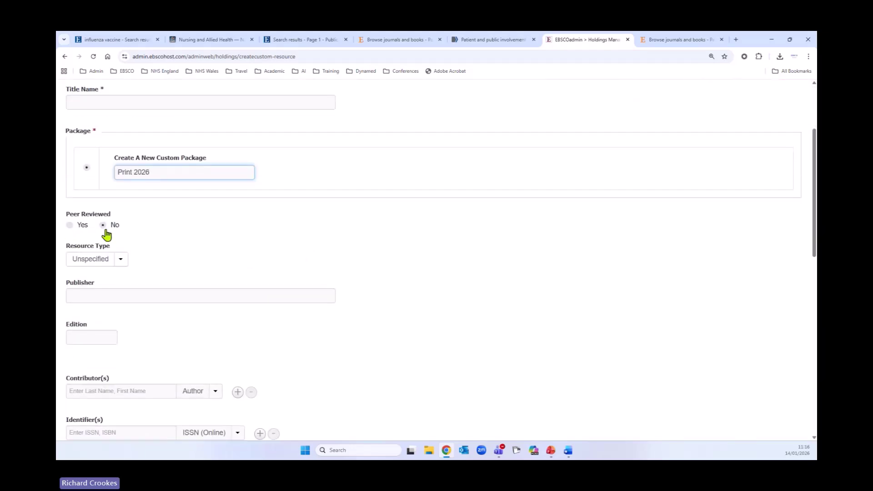
left_click(121, 260)
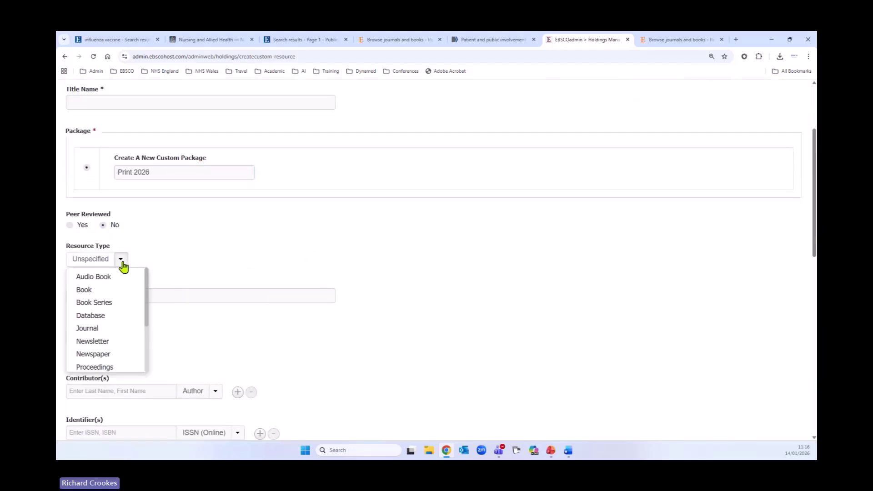
left_click(103, 330)
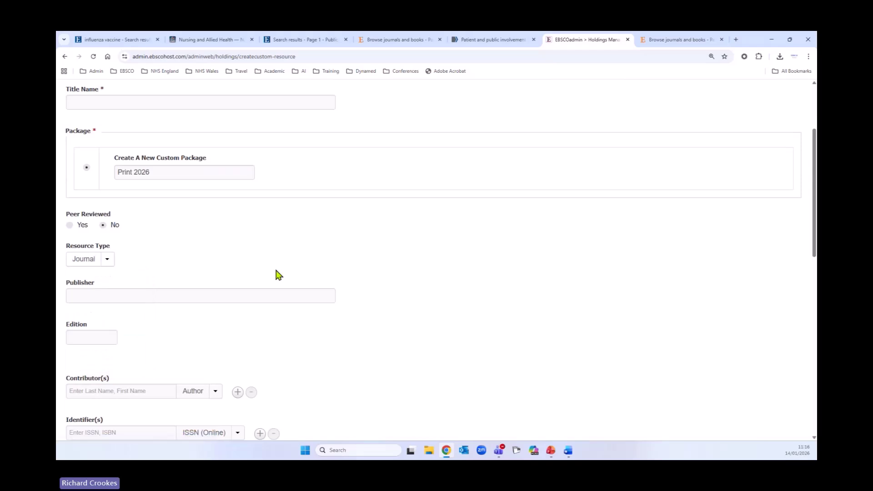
Review the remaining custom resource fields, read the Custom URL help article on creating a custom resource, and return to the form
scroll(411, 289, "down", 3)
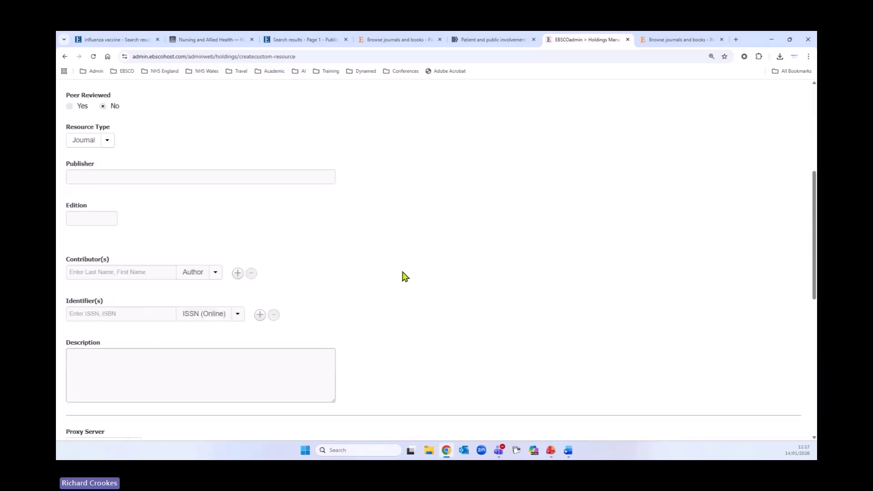
scroll(406, 275, "down", 3)
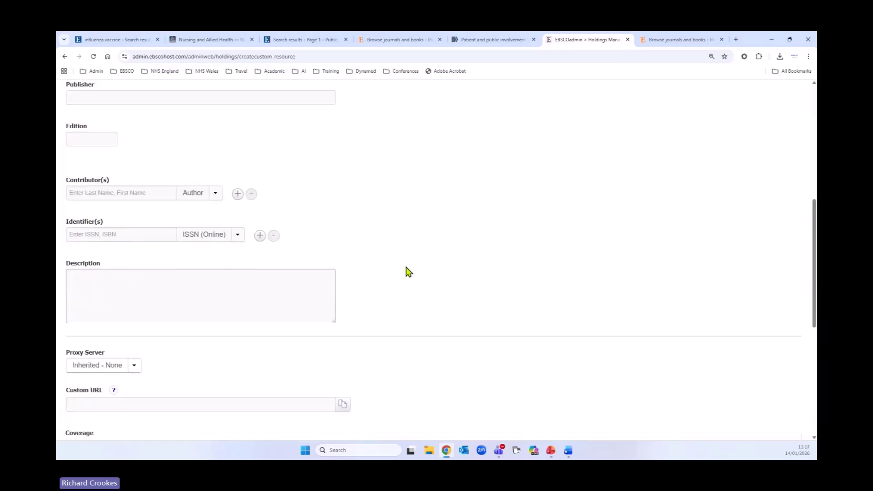
scroll(418, 256, "down", 2)
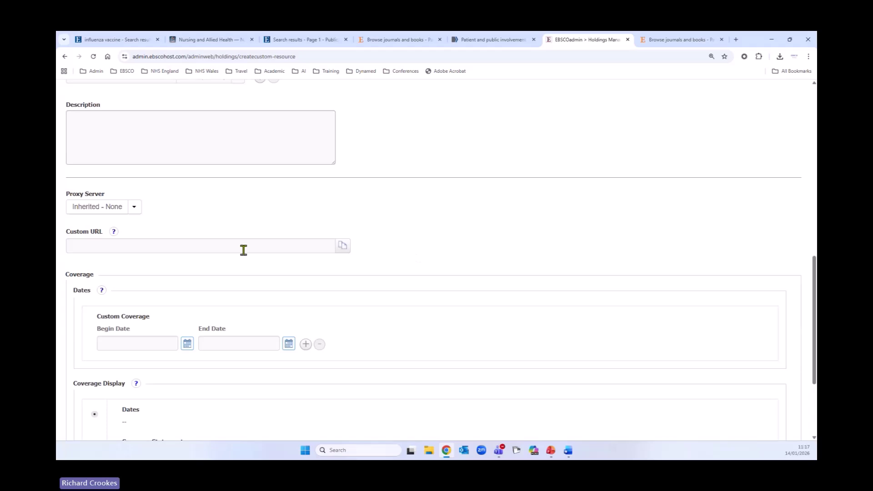
left_click(114, 232)
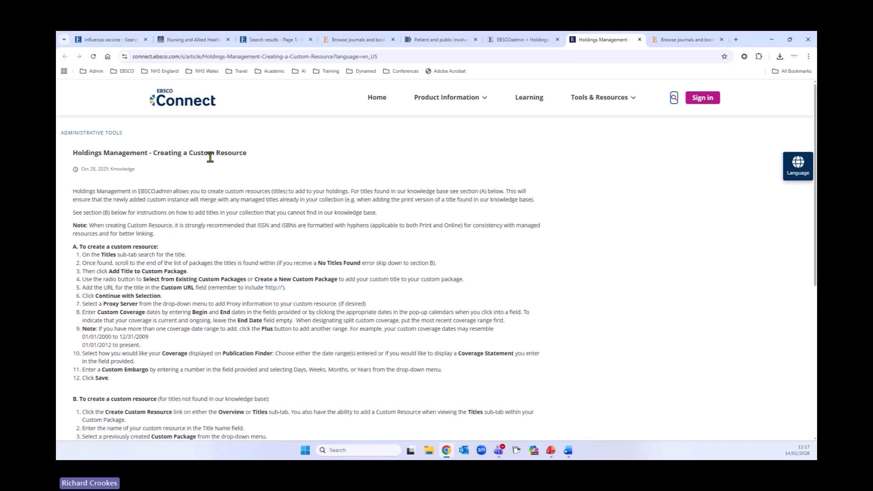
scroll(185, 306, "down", 3)
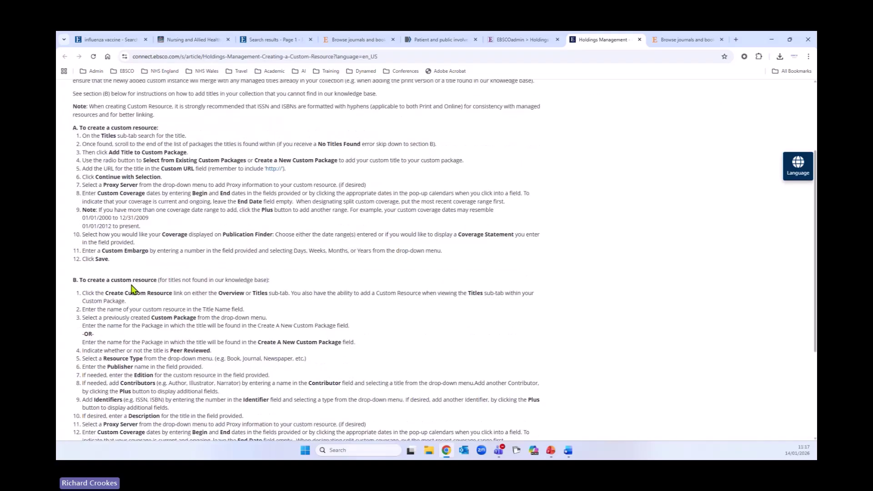
scroll(130, 283, "down", 1)
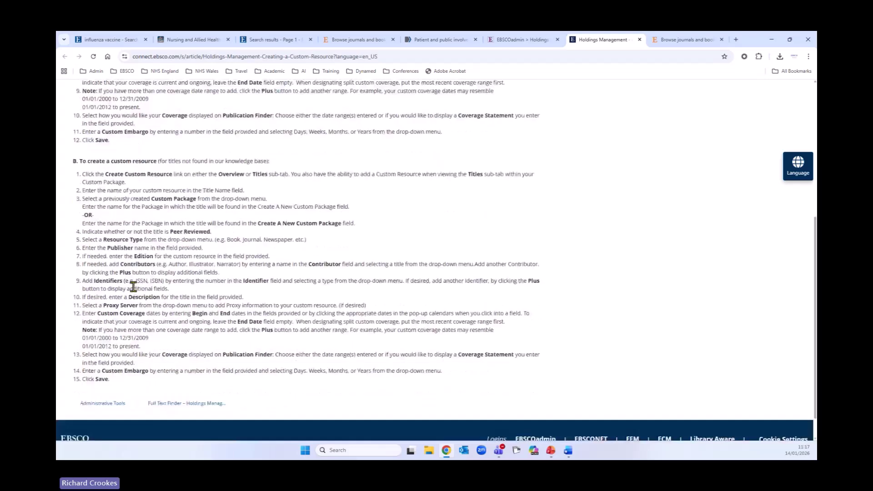
scroll(131, 282, "up", 5)
left_click(523, 41)
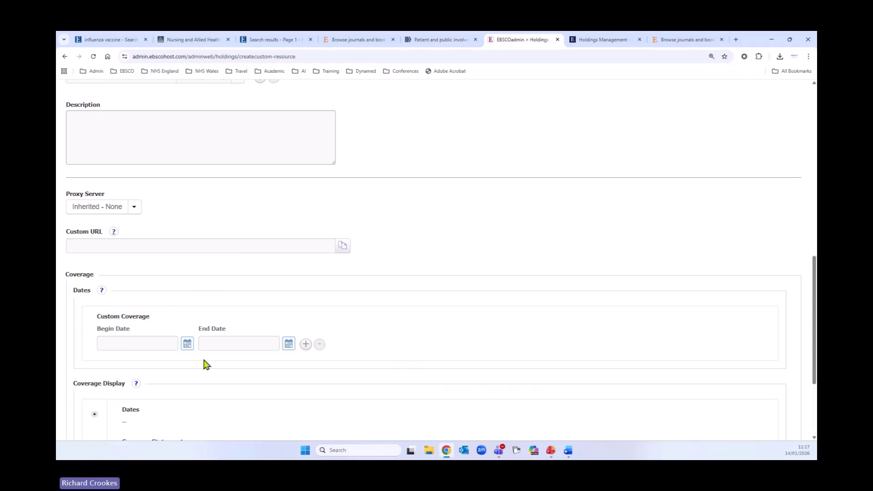
Set the custom coverage begin date of the new resource to 01/03/2024
left_click(188, 344)
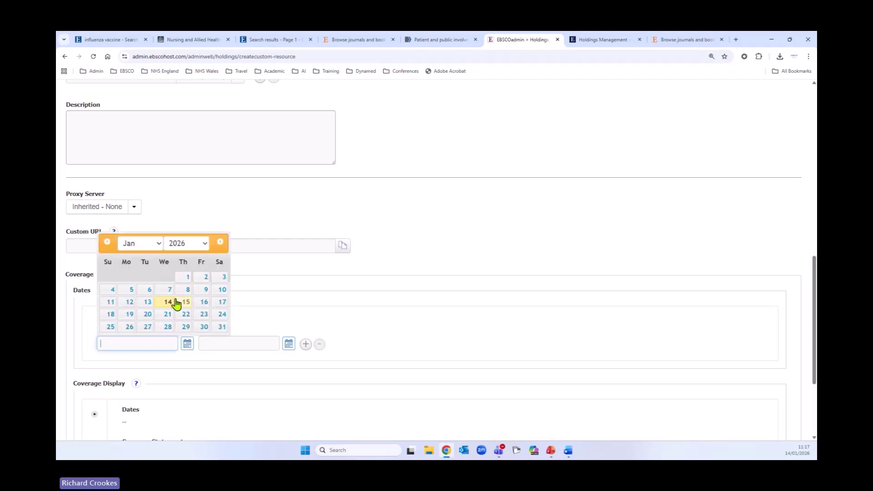
left_click(199, 244)
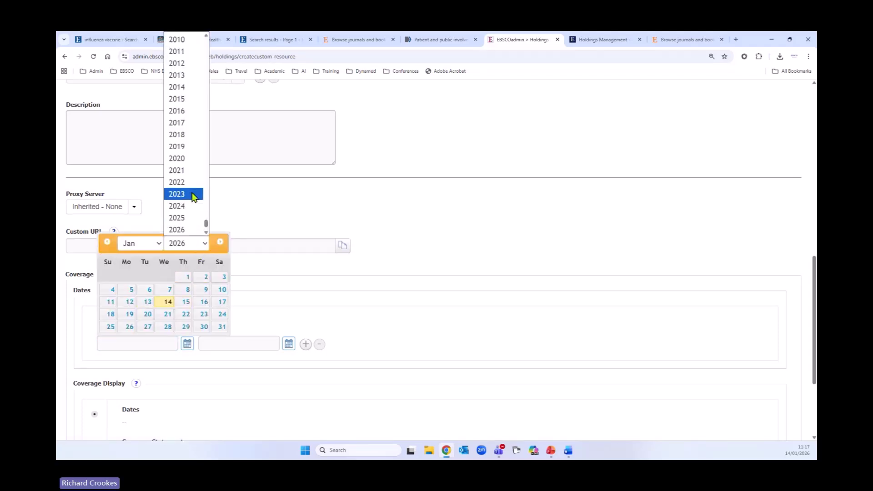
left_click(191, 211)
left_click(168, 278)
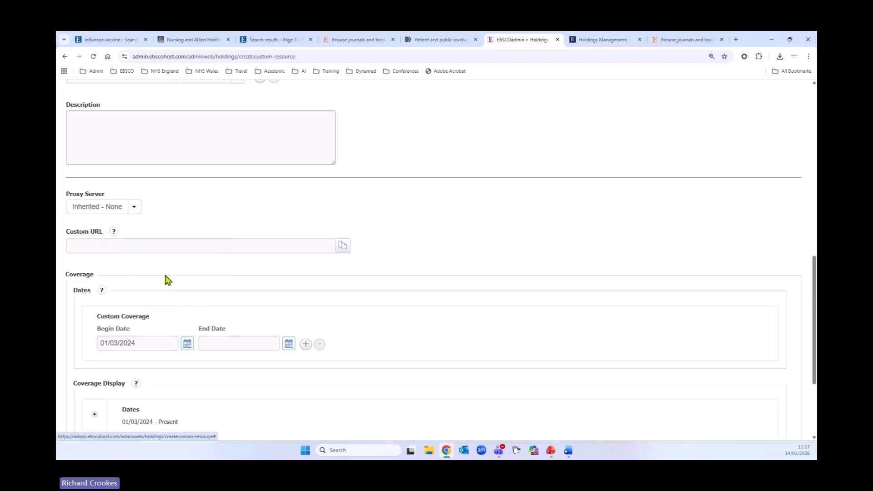
Set the custom coverage end date of the new resource to 12/16/2025
left_click(289, 345)
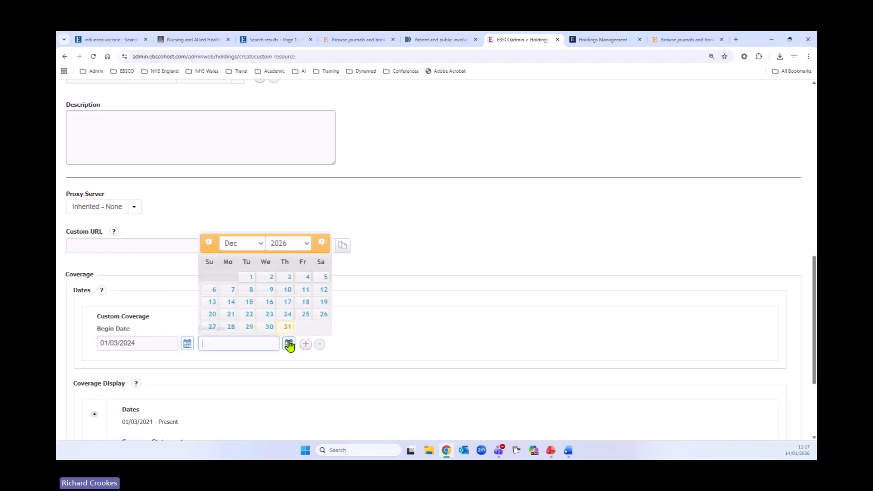
left_click(280, 250)
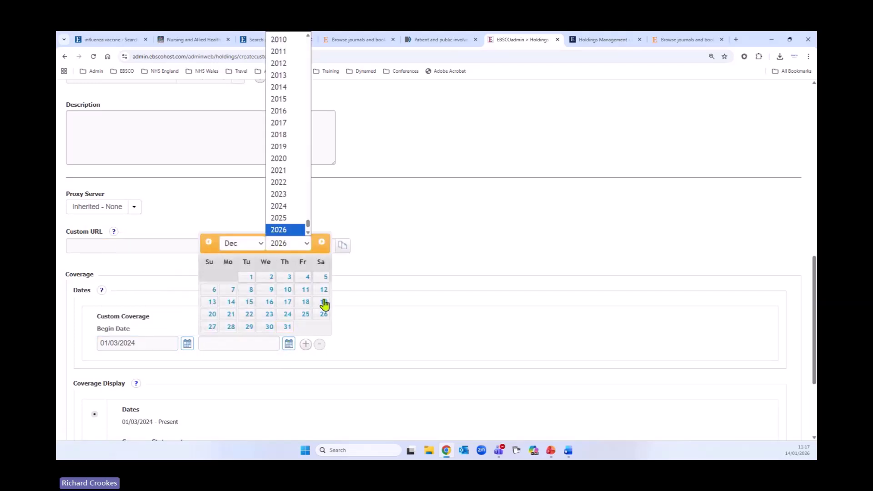
left_click(281, 223)
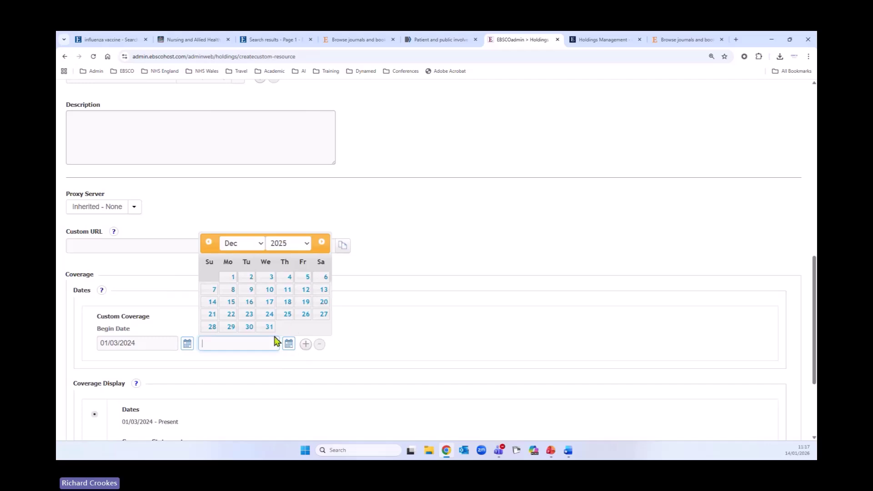
left_click(247, 304)
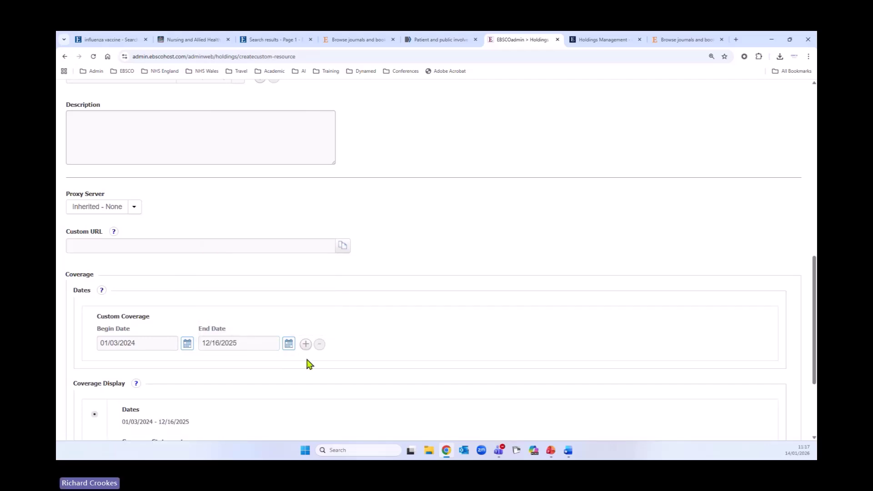
Add a second custom coverage range to the resource with a begin date of 01/01/2026 and no end date
left_click(306, 344)
left_click(187, 376)
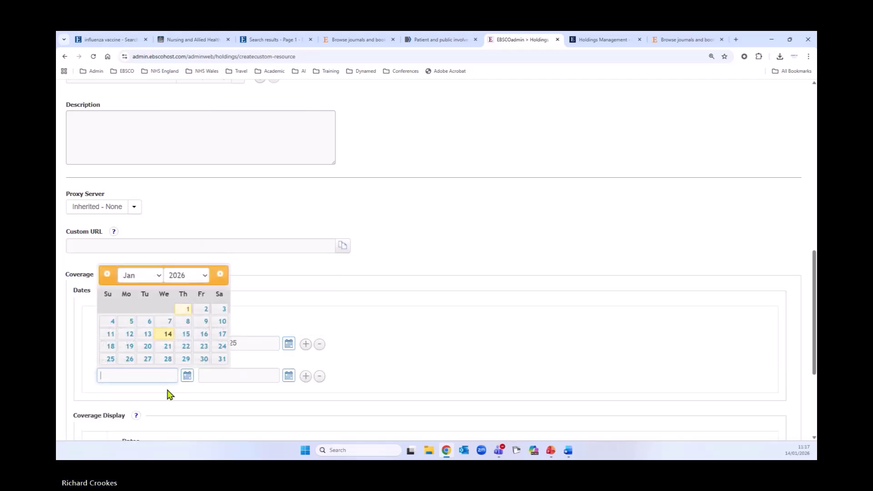
left_click(186, 310)
scroll(378, 341, "down", 2)
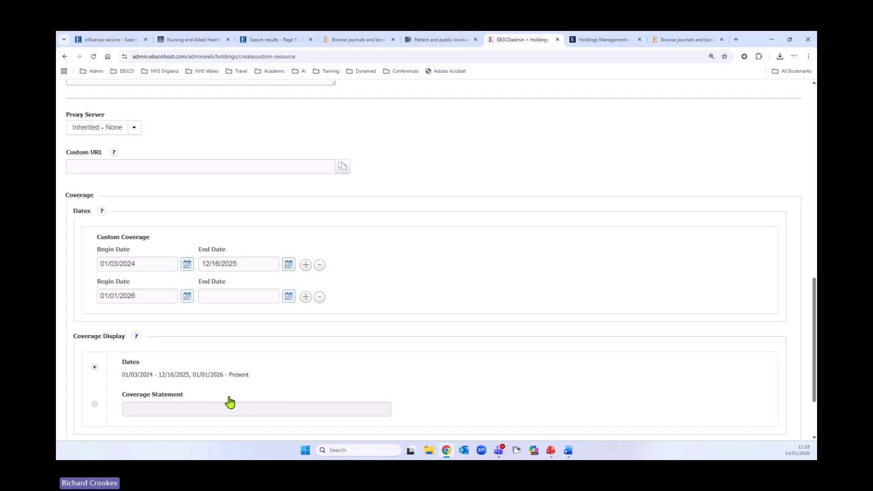
Review the coverage display dates and the rest of the custom resource form, and cancel it without saving
left_click_drag(123, 375, 225, 372)
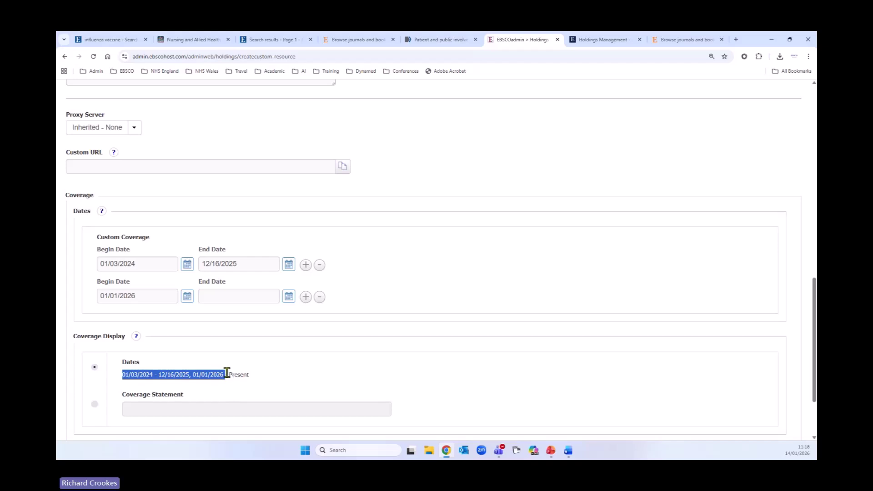
scroll(400, 319, "down", 2)
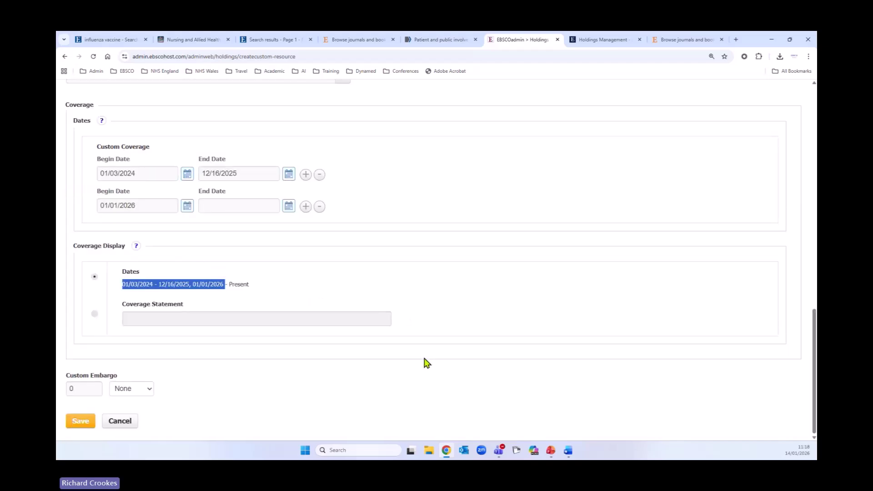
scroll(426, 363, "up", 12)
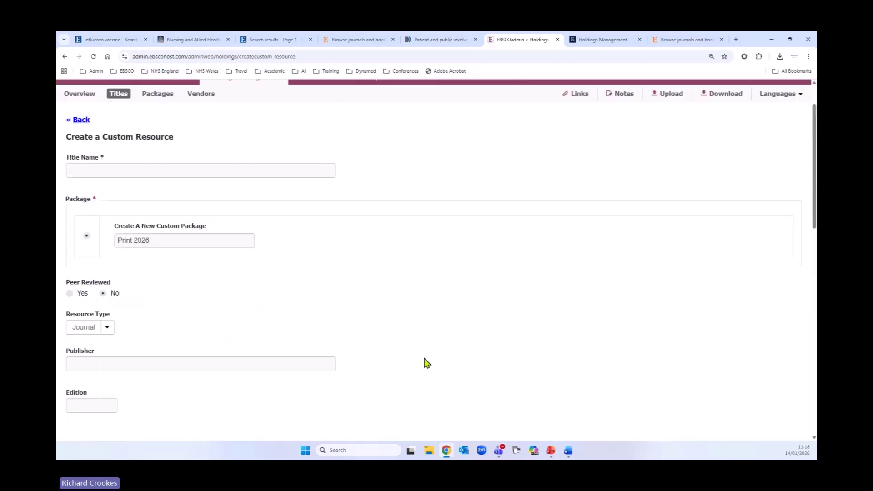
scroll(426, 363, "up", 1)
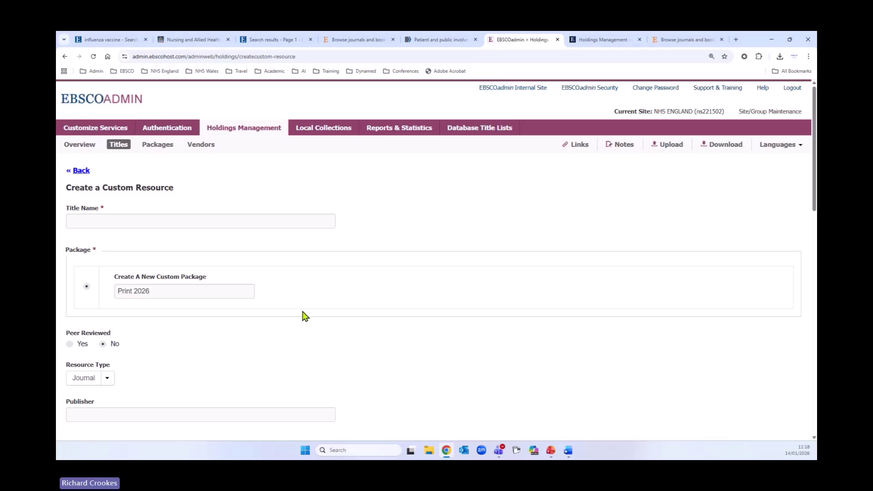
scroll(317, 338, "down", 5)
scroll(318, 338, "down", 9)
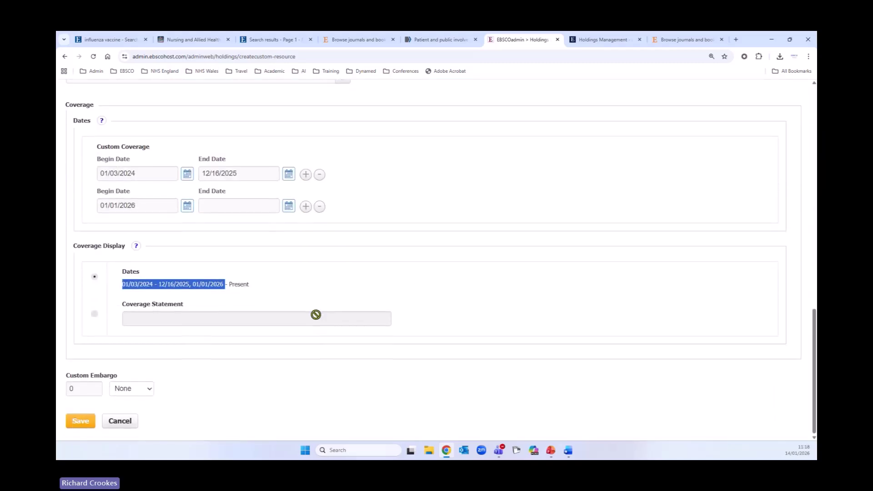
left_click(118, 421)
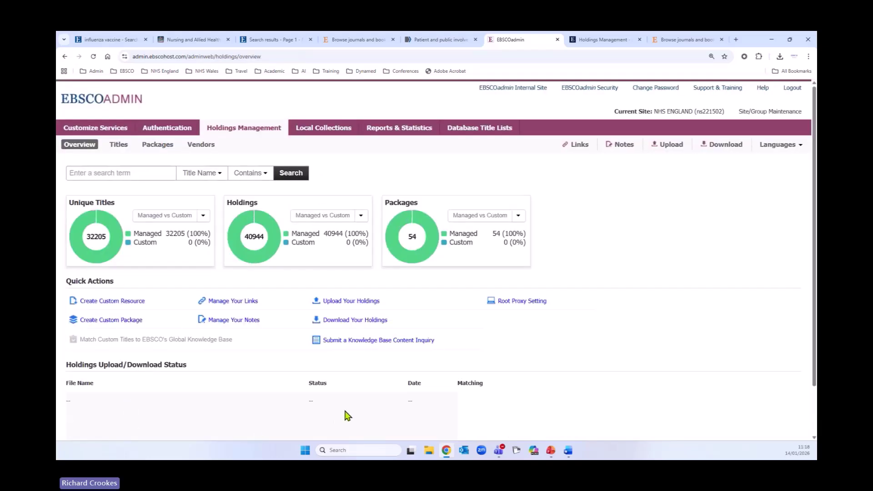
Examine the fields of the custom package form, briefly revisit the custom resource form, and return to the holdings overview
left_click(118, 321)
scroll(119, 325, "down", 2)
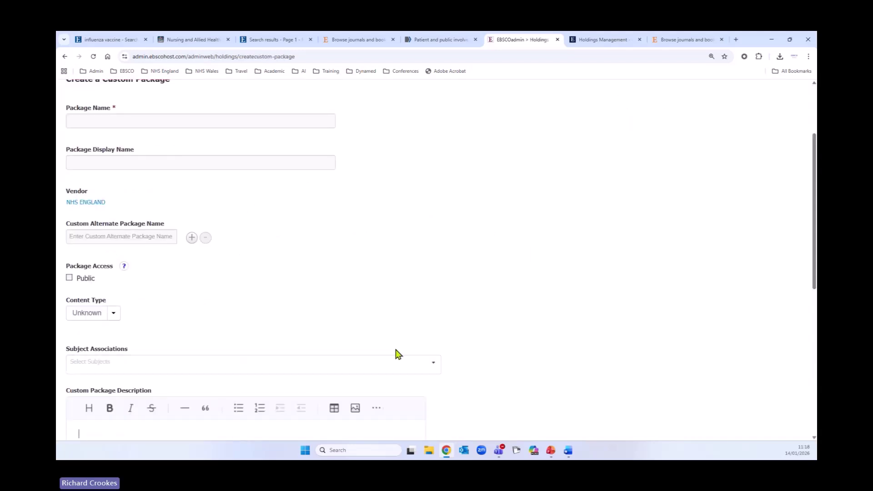
scroll(395, 354, "up", 2)
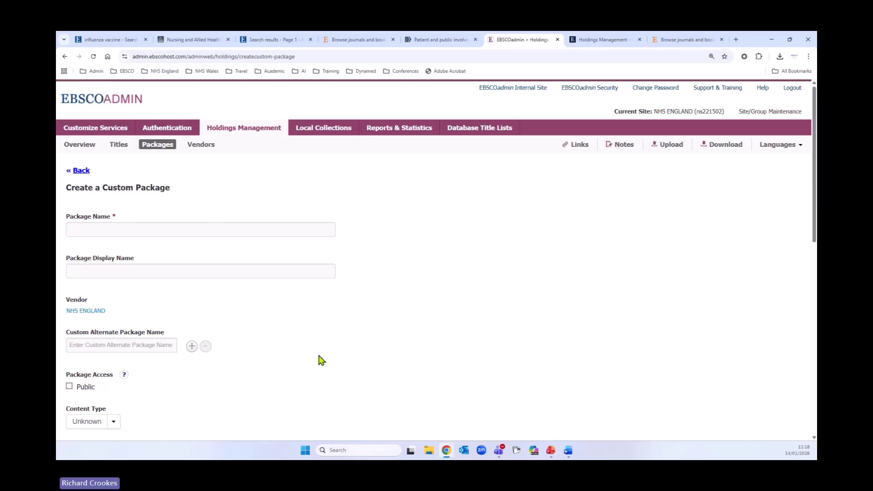
scroll(318, 359, "down", 2)
scroll(238, 297, "down", 2)
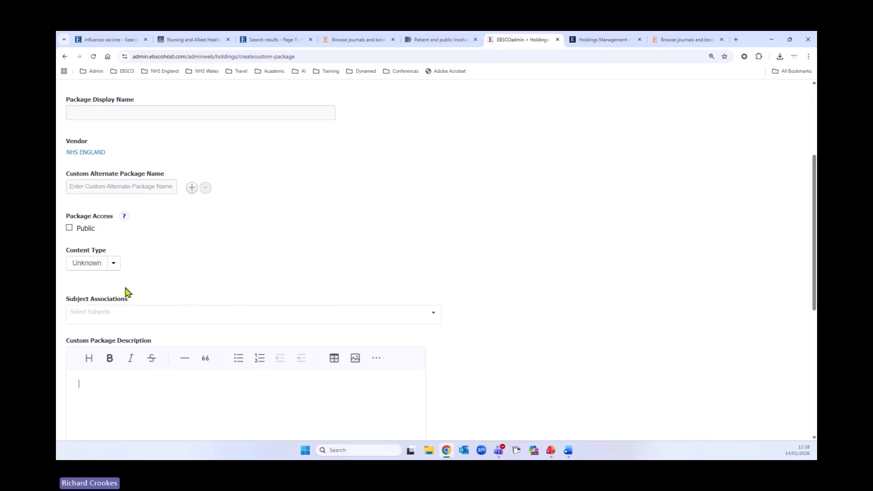
scroll(455, 271, "down", 3)
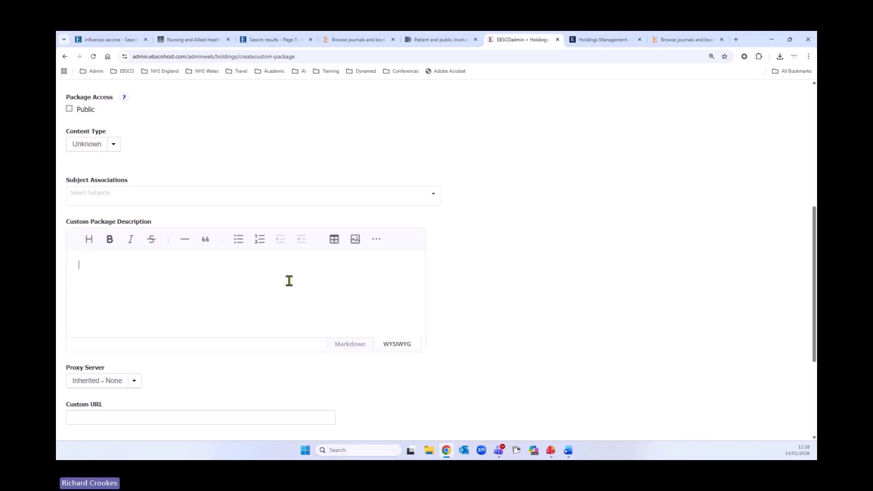
scroll(460, 320, "down", 2)
scroll(366, 347, "down", 2)
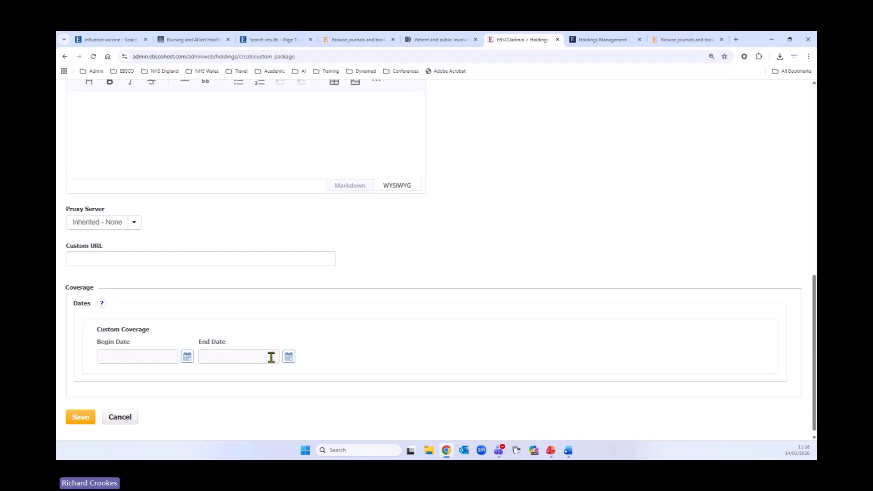
scroll(240, 377, "up", 1)
scroll(238, 380, "up", 4)
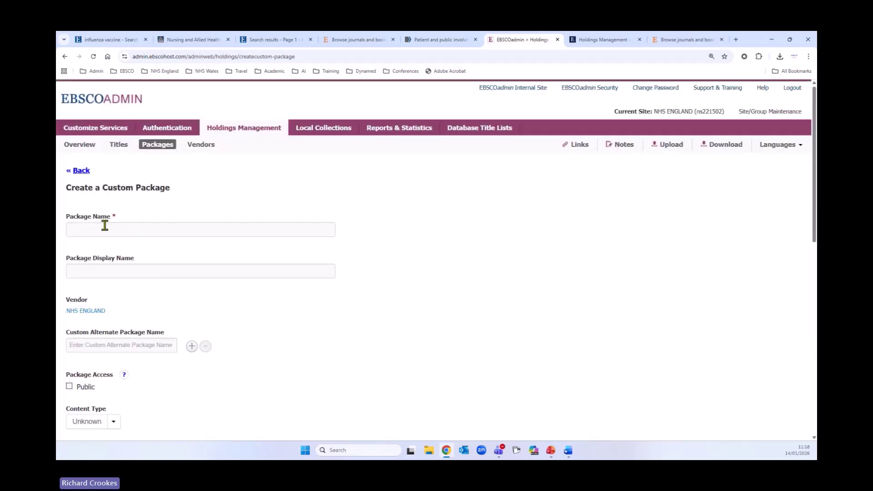
left_click(85, 170)
left_click(122, 302)
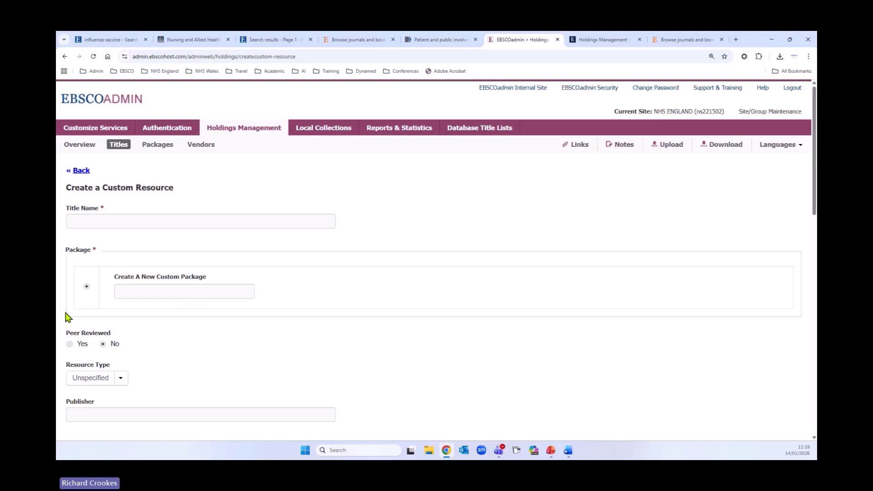
left_click(81, 171)
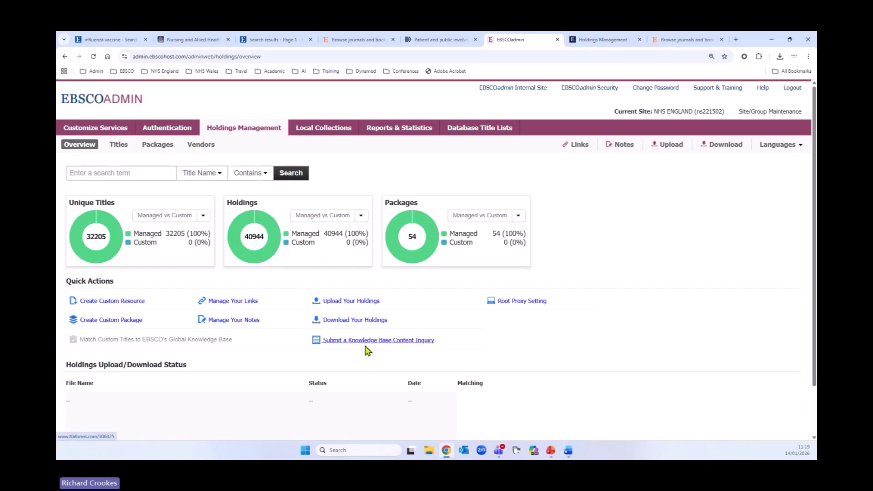
Open the Knowledge Base content inquiry form and set its request type to General content inquiry
left_click(394, 346)
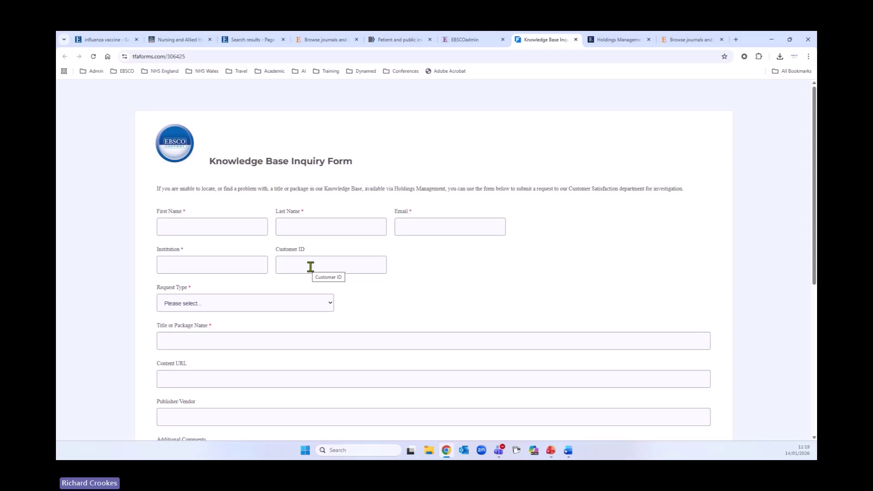
scroll(311, 267, "down", 1)
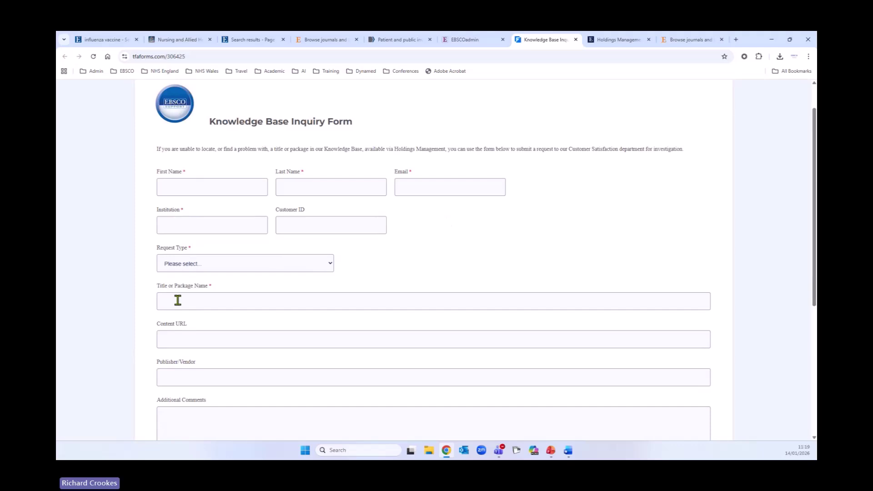
scroll(64, 253, "down", 1)
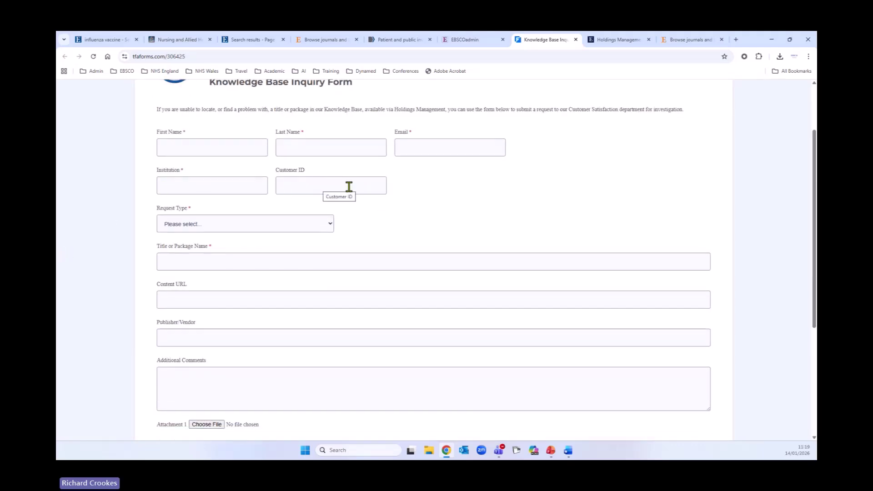
left_click(322, 225)
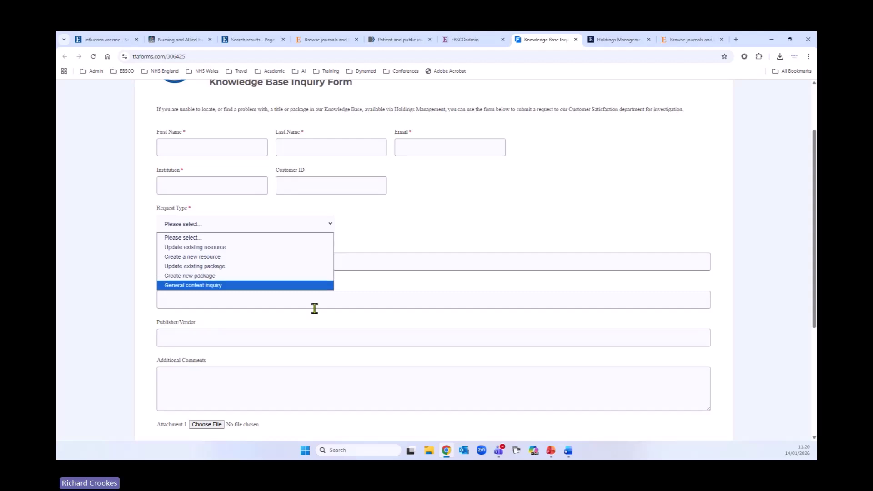
left_click(222, 286)
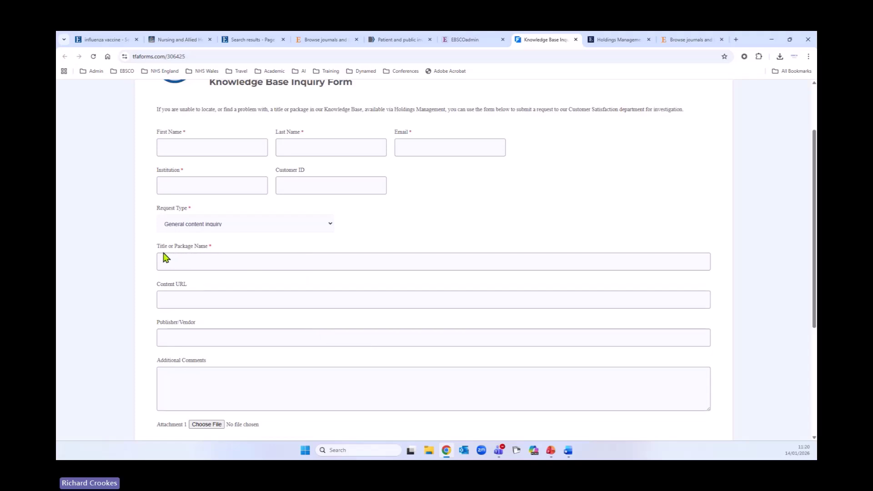
Review the inquiry form's title, content URL, publisher, comments, attachment and contact fields without submitting it
scroll(413, 332, "down", 1)
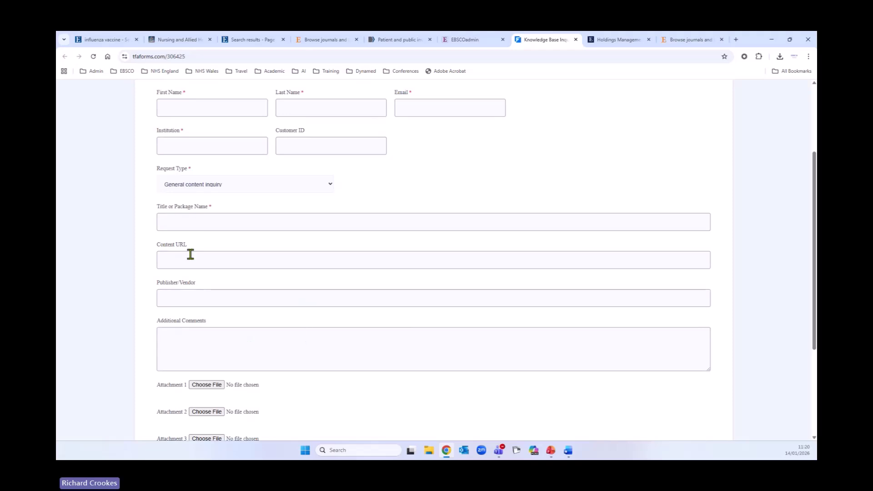
scroll(311, 319, "down", 1)
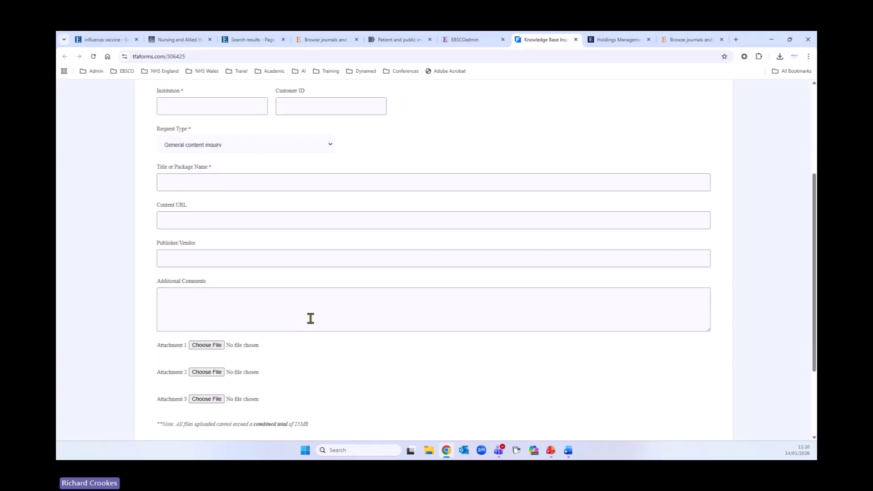
scroll(496, 353, "down", 3)
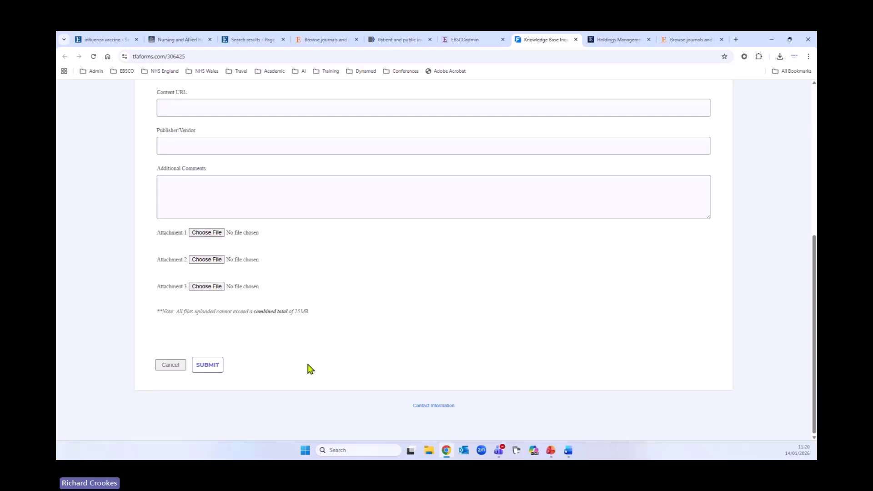
scroll(318, 327, "up", 6)
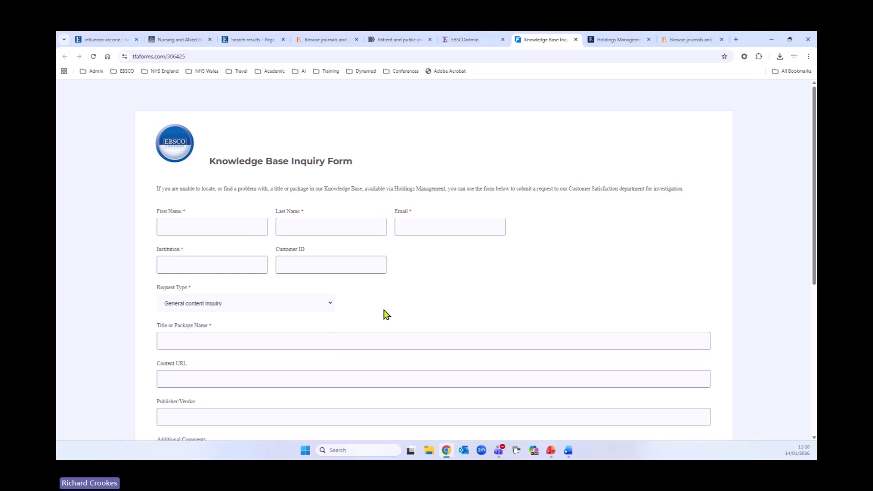
scroll(386, 315, "down", 3)
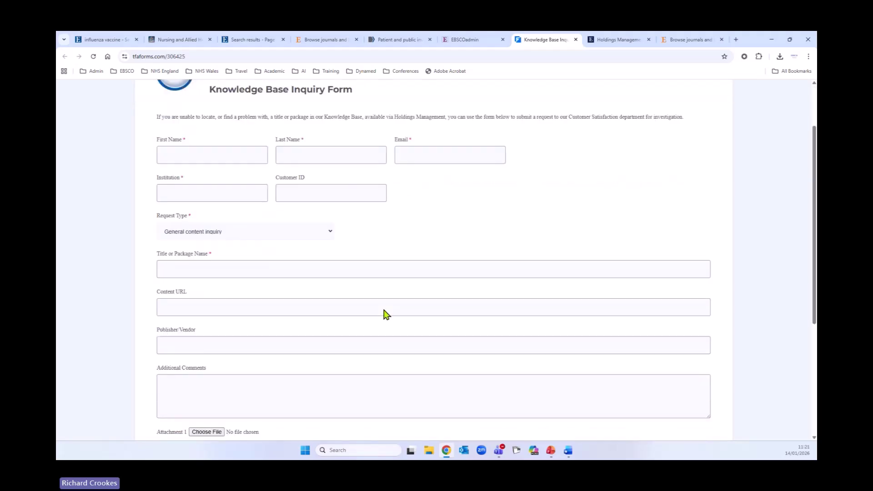
scroll(370, 314, "up", 3)
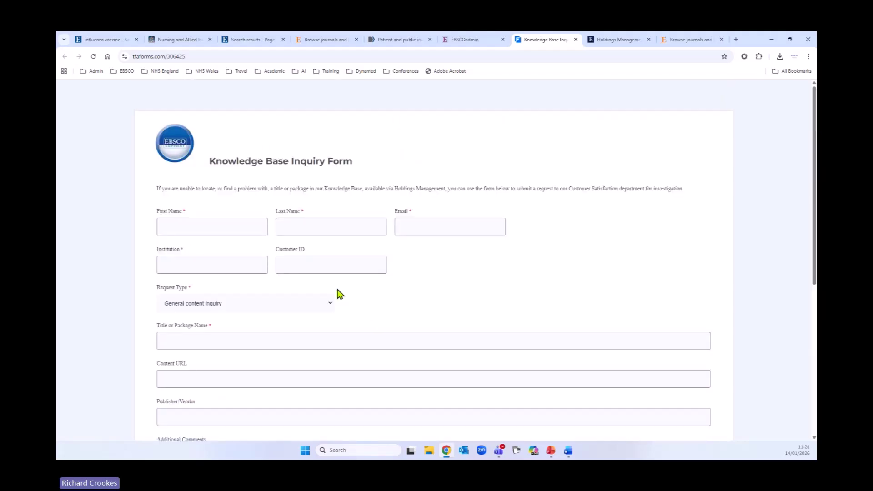
Go to the EBSCOadmin Packages page, view the request form for a new managed package, and return to Packages
left_click(462, 41)
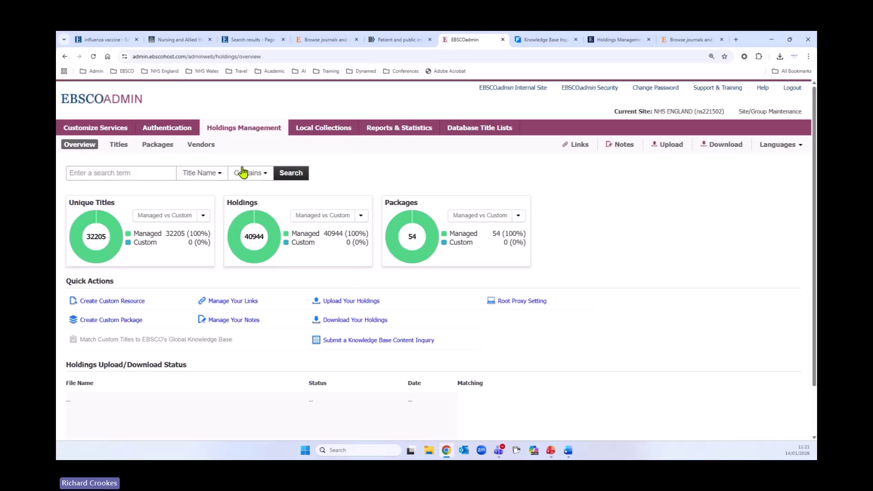
left_click(166, 146)
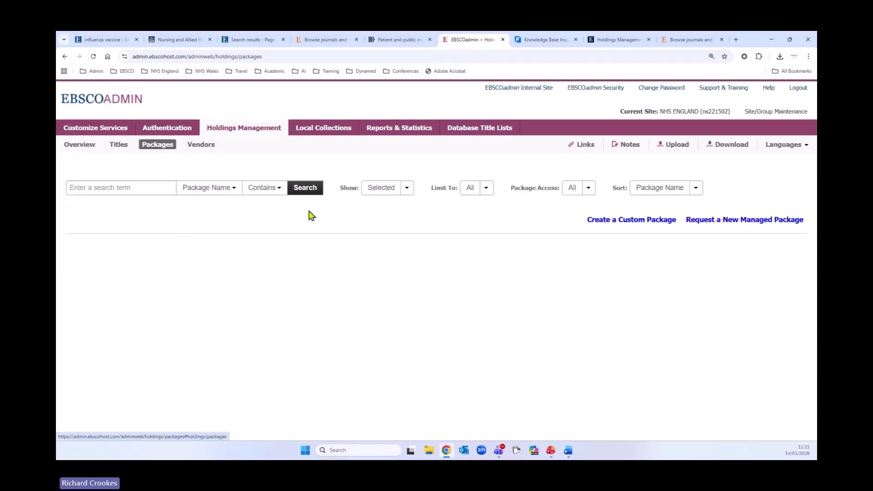
left_click(715, 223)
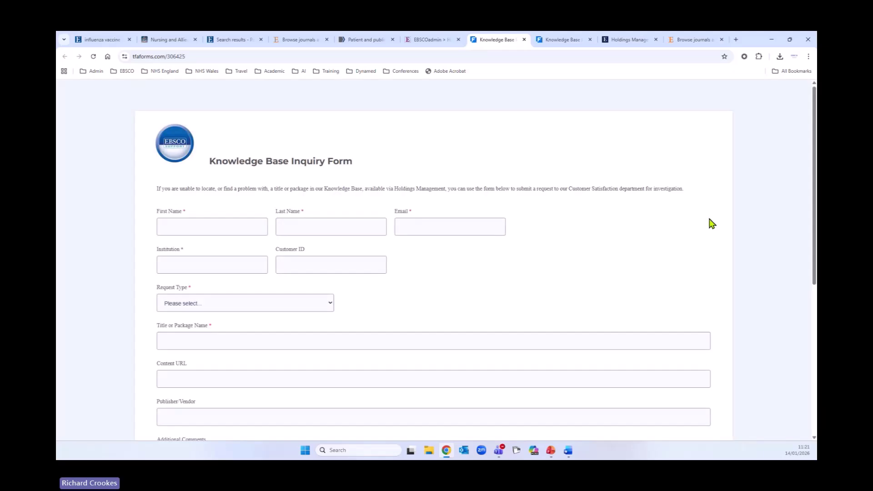
left_click(448, 42)
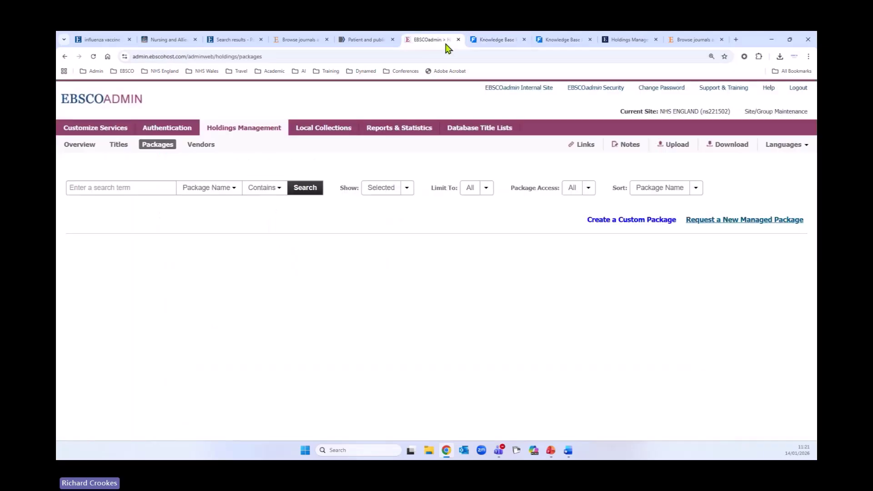
Look through the Titles, Overview and Links pages of Holdings Management, ending on the Notes list
left_click(118, 148)
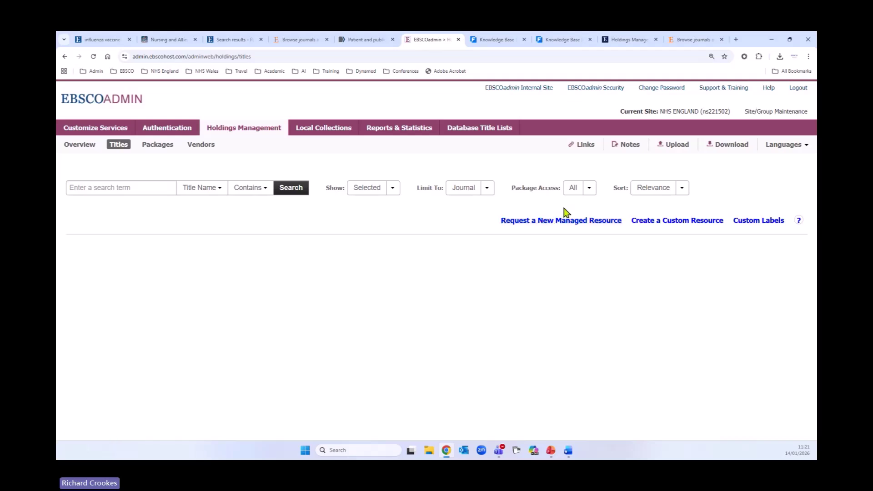
left_click(91, 149)
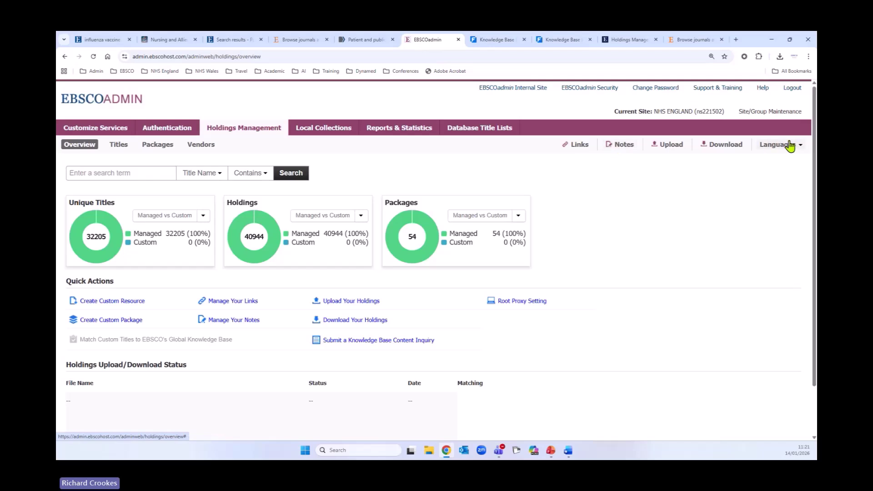
left_click(580, 144)
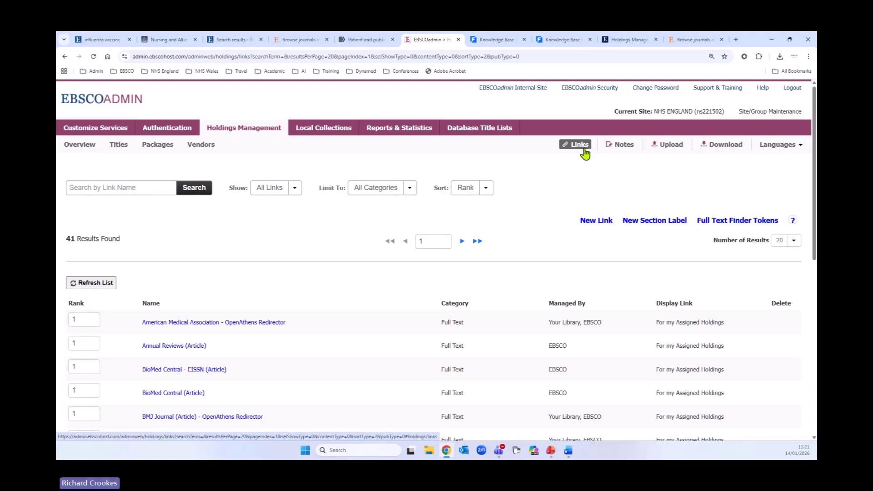
left_click(630, 146)
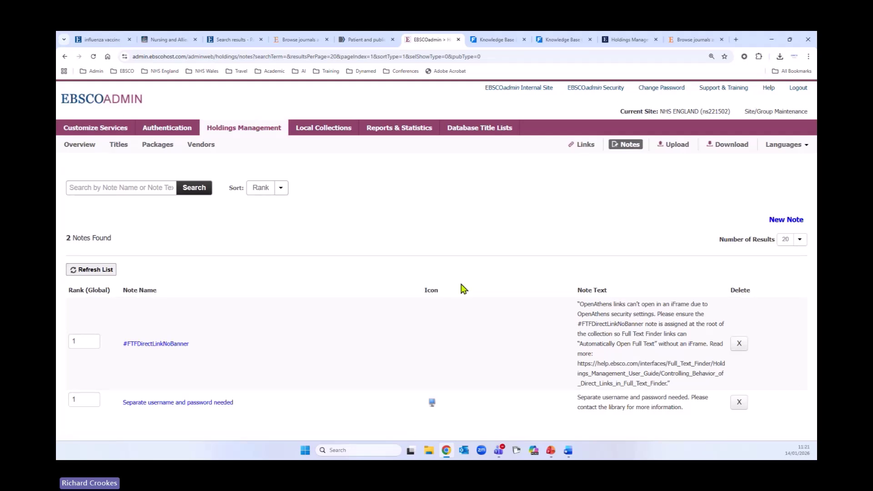
Open the "Separate username and password needed" note and review its name, note text, display settings and icon settings
left_click(171, 404)
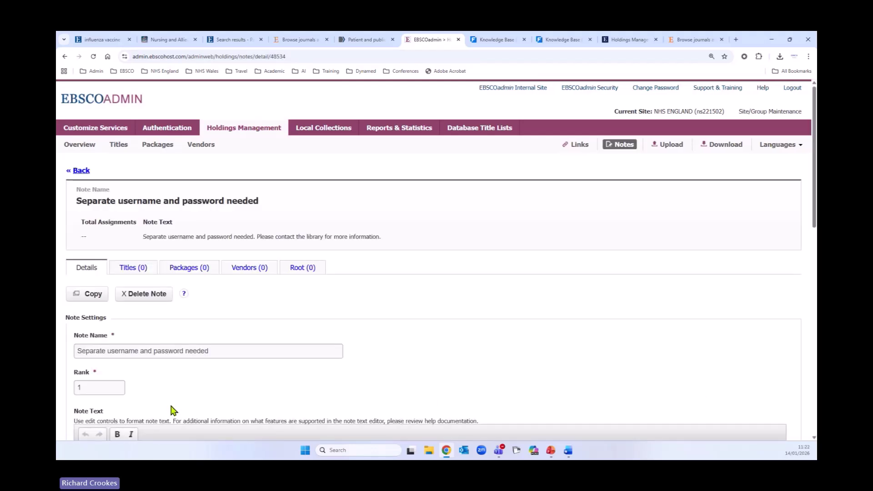
scroll(377, 361, "down", 1)
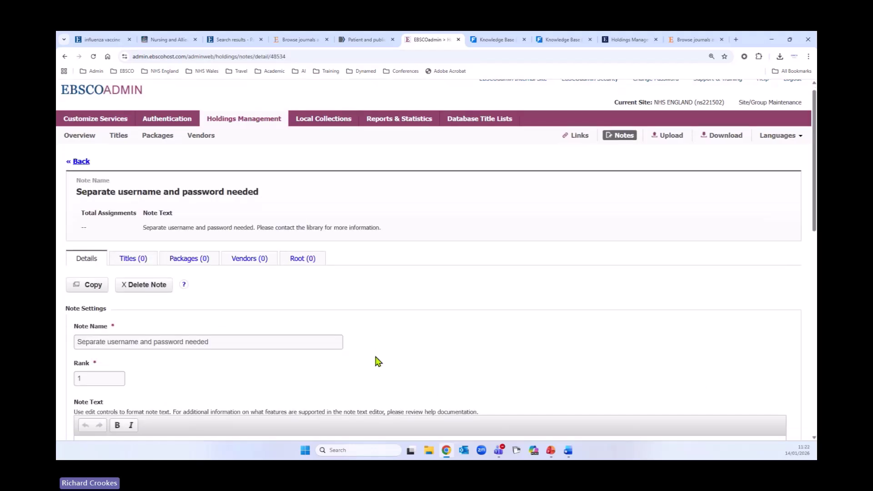
scroll(376, 362, "down", 2)
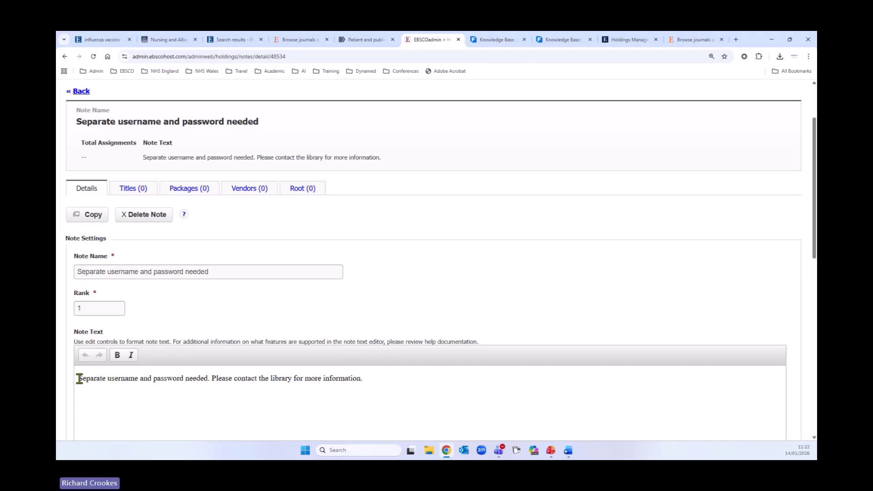
left_click_drag(79, 379, 377, 382)
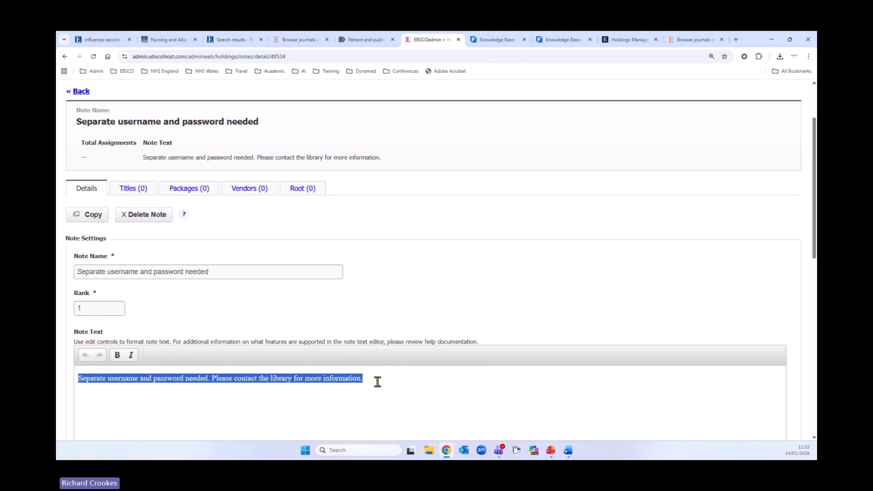
scroll(377, 381, "down", 3)
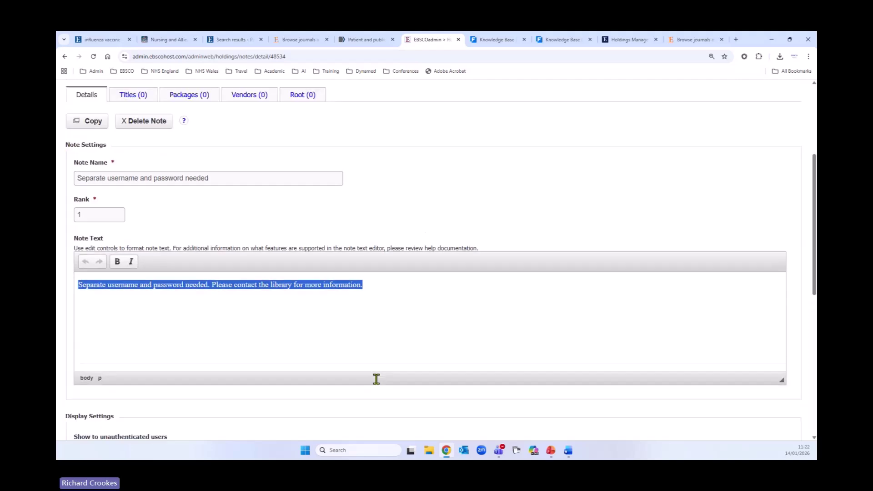
scroll(378, 378, "down", 5)
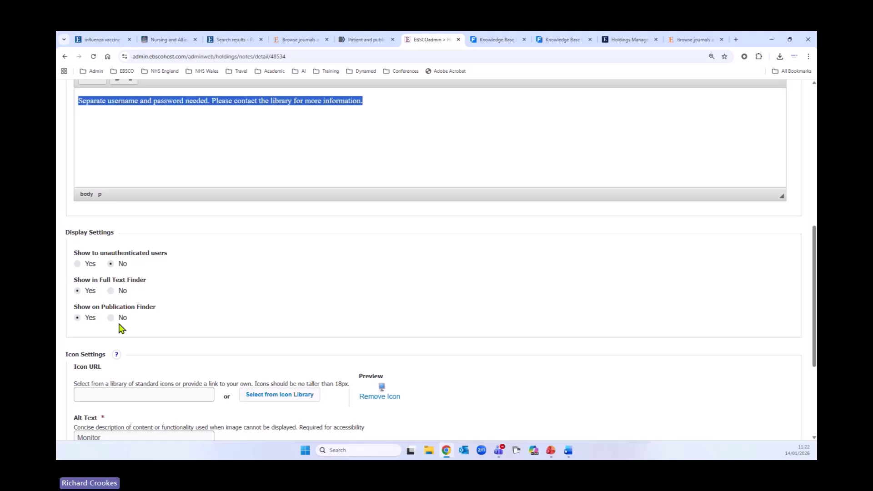
scroll(193, 388, "up", 5)
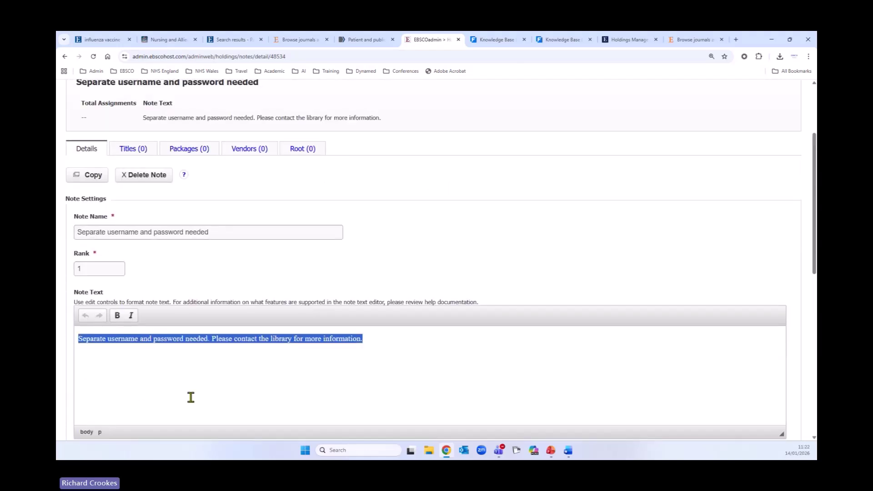
scroll(191, 398, "up", 3)
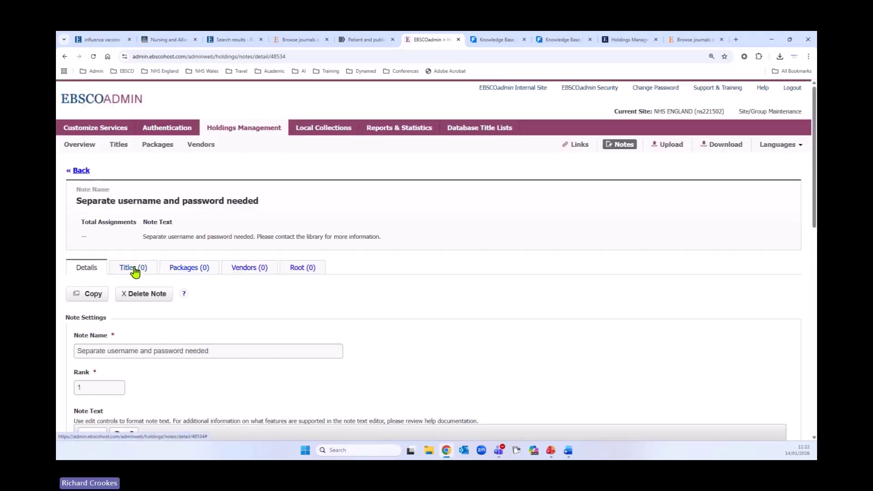
Check where the note can be assigned to titles, packages and vendors, and return to the Notes list
left_click(134, 270)
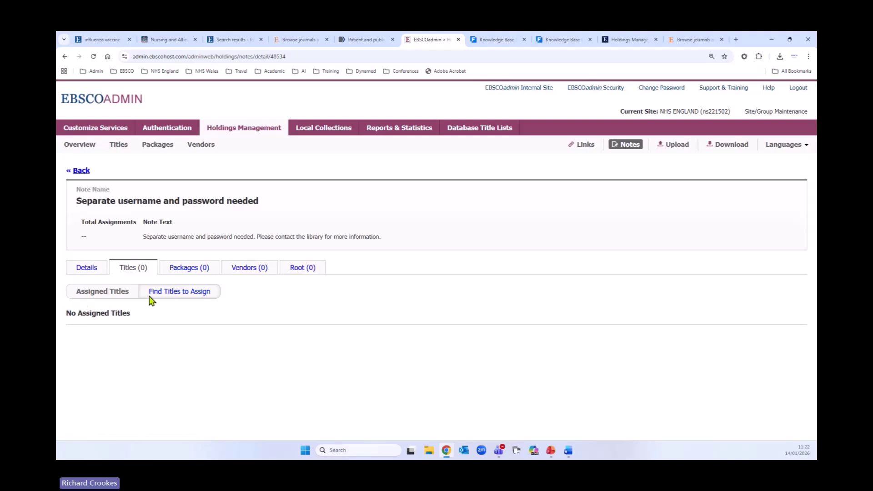
left_click(166, 296)
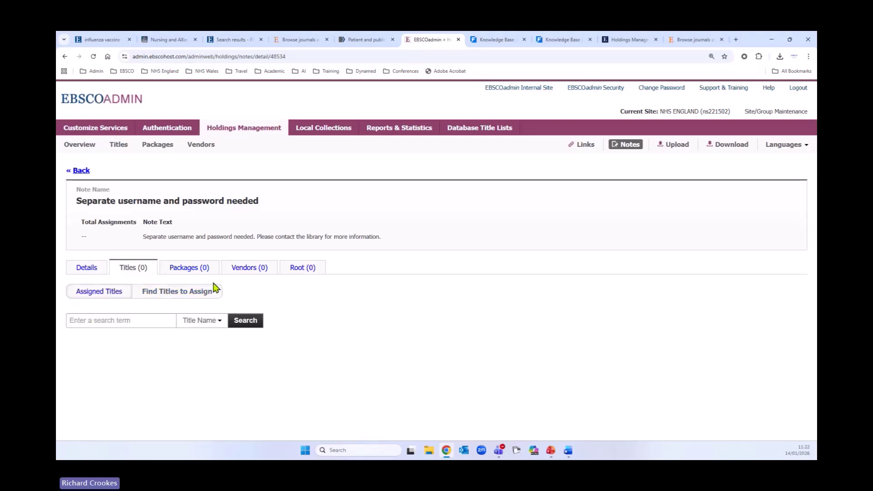
left_click(200, 269)
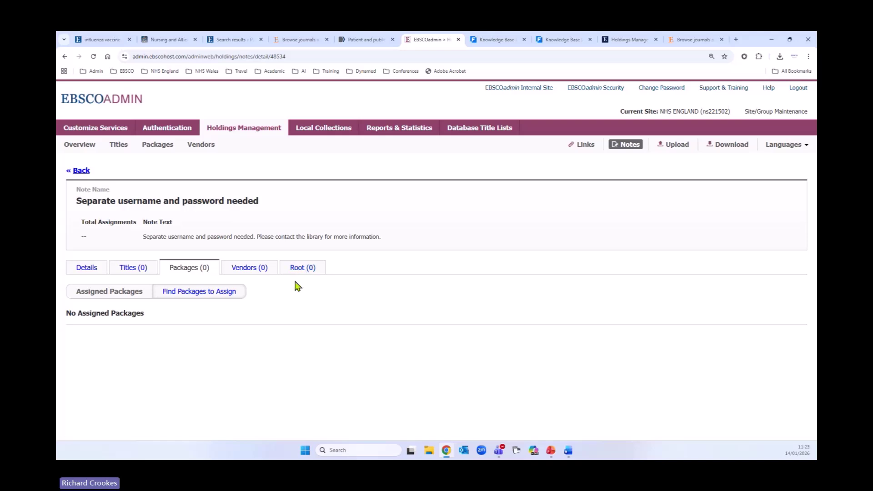
left_click(260, 271)
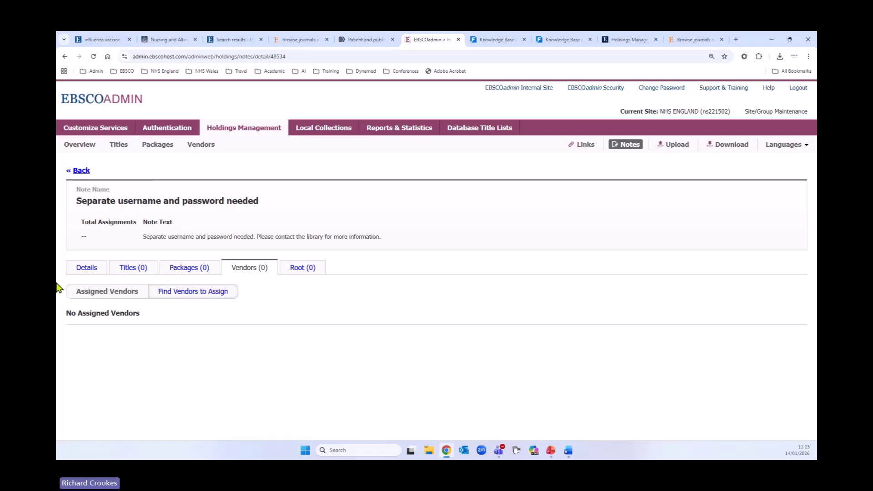
left_click(89, 173)
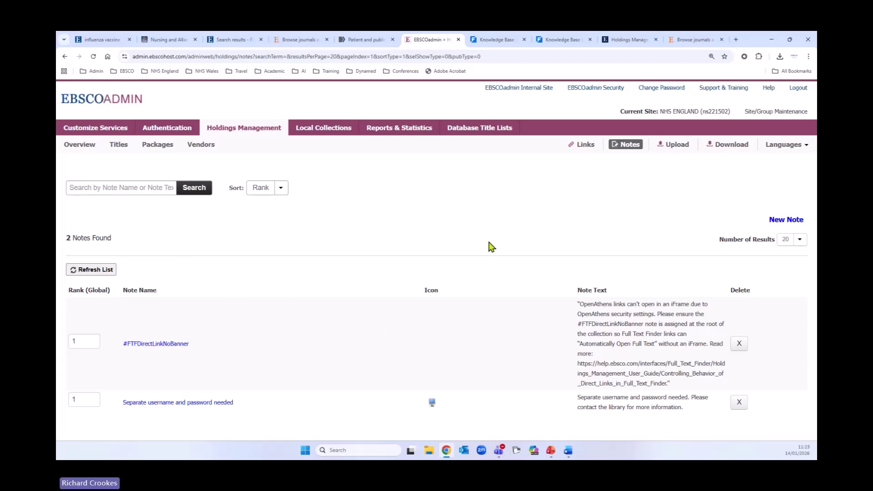
Open the form for creating a new note and review its name, rank, text, display and icon settings
left_click(782, 222)
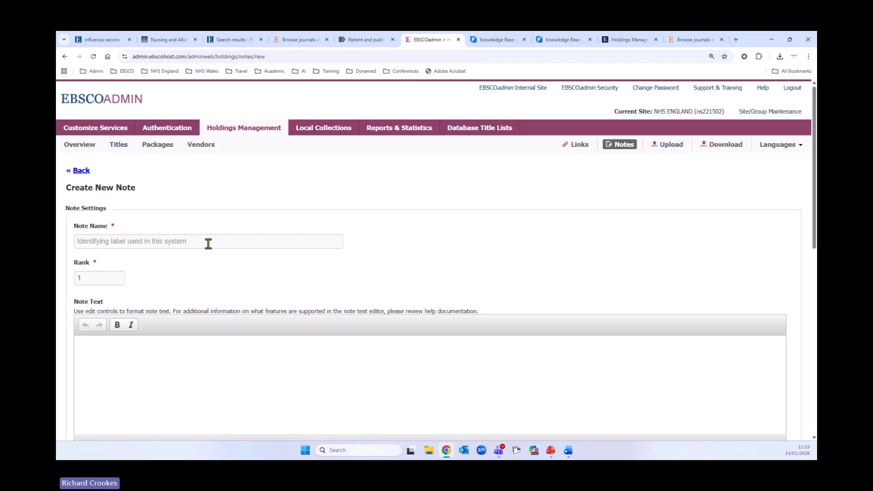
scroll(219, 394, "down", 2)
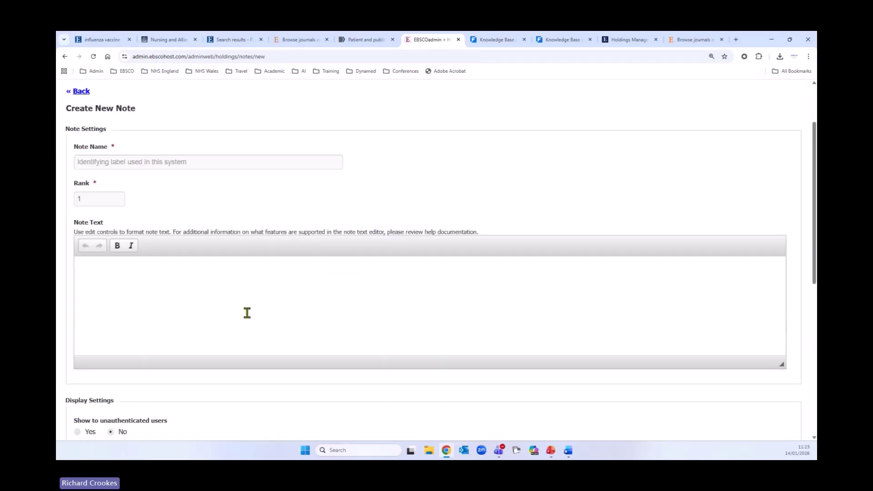
scroll(247, 309, "down", 1)
scroll(259, 261, "up", 2)
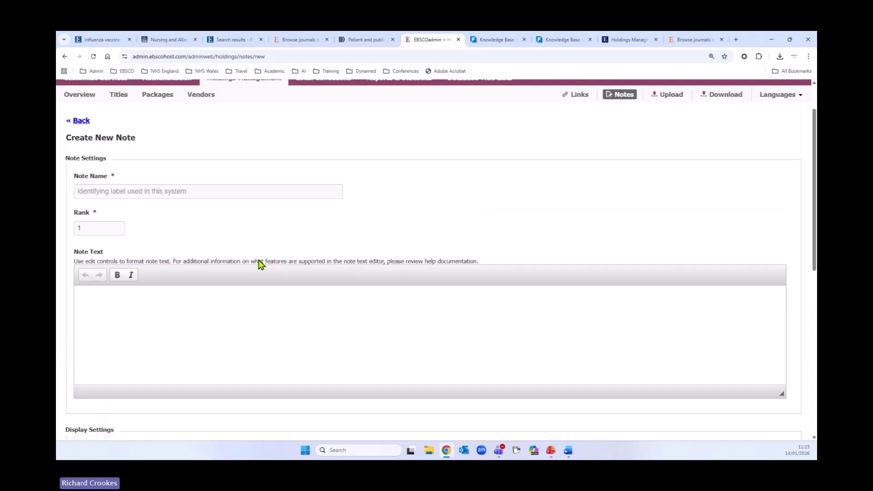
scroll(258, 260, "down", 2)
scroll(258, 260, "down", 4)
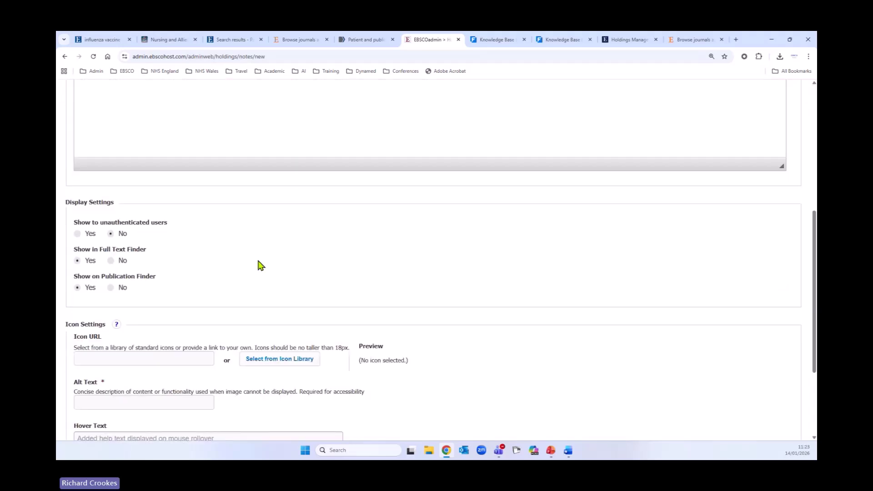
scroll(260, 264, "down", 1)
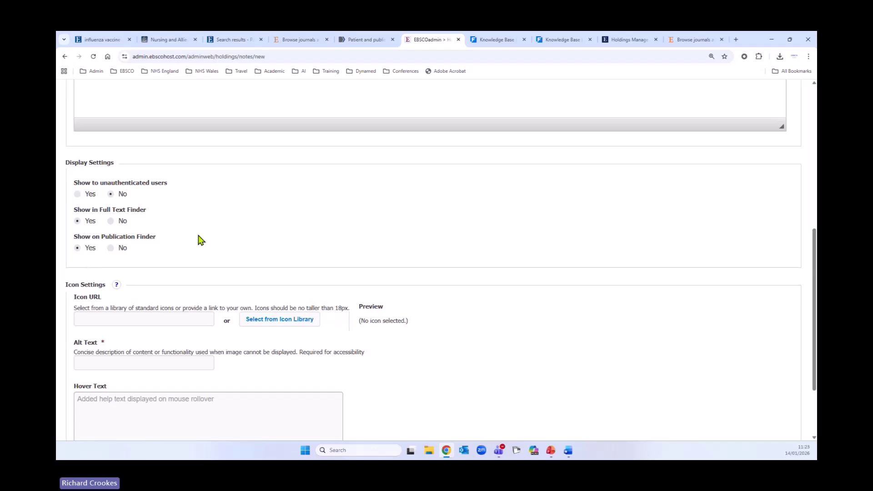
scroll(366, 209, "down", 2)
scroll(359, 195, "up", 1)
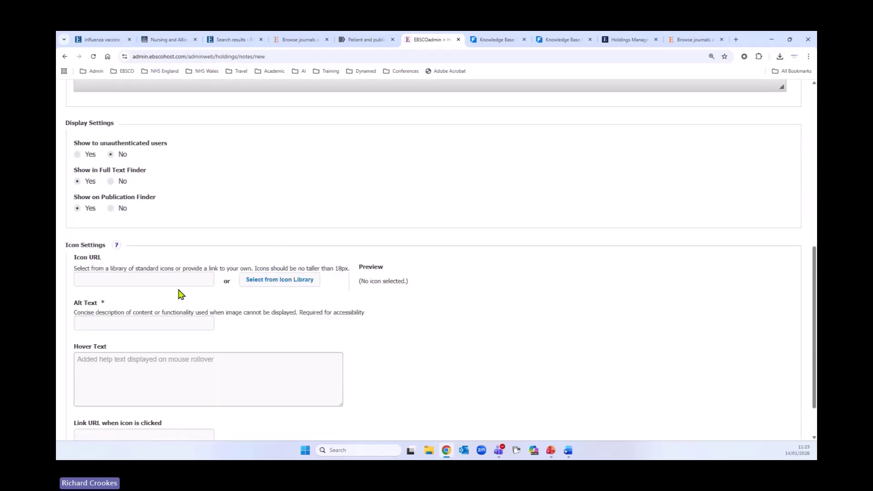
View the icon library and remaining icon fields of the new note form, and return to the Notes list without saving
left_click(284, 282)
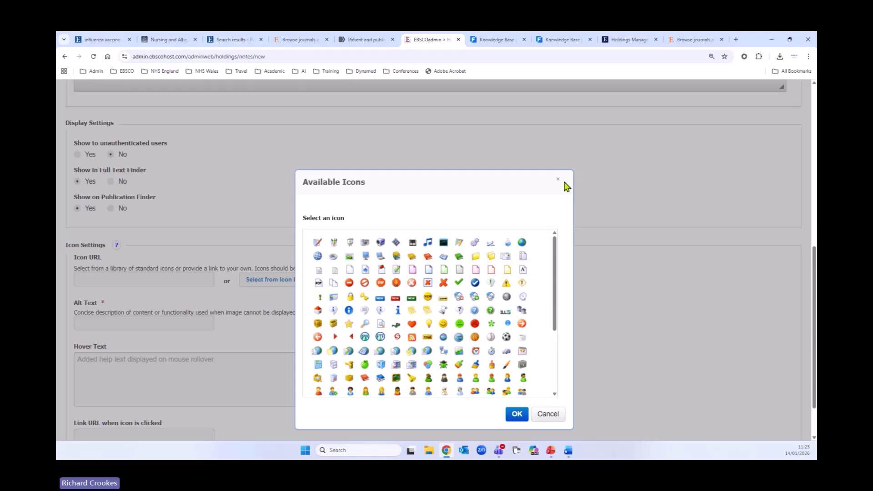
left_click(558, 179)
scroll(476, 210, "down", 1)
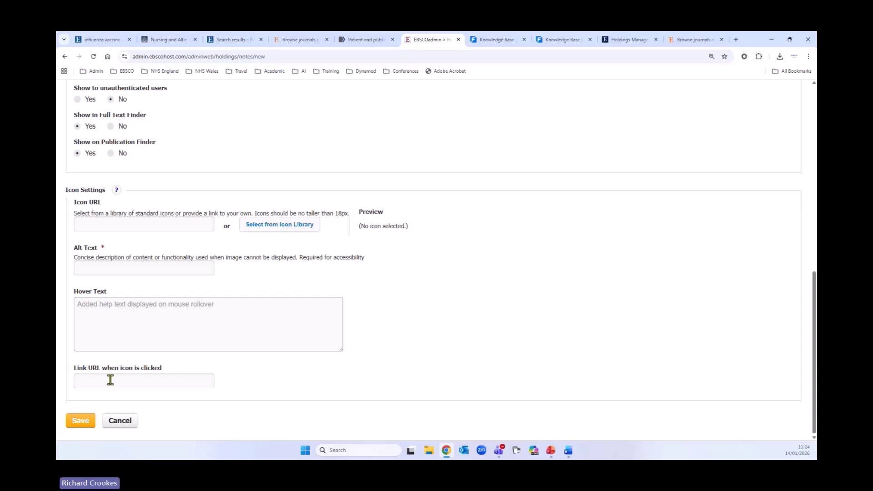
scroll(306, 354, "up", 10)
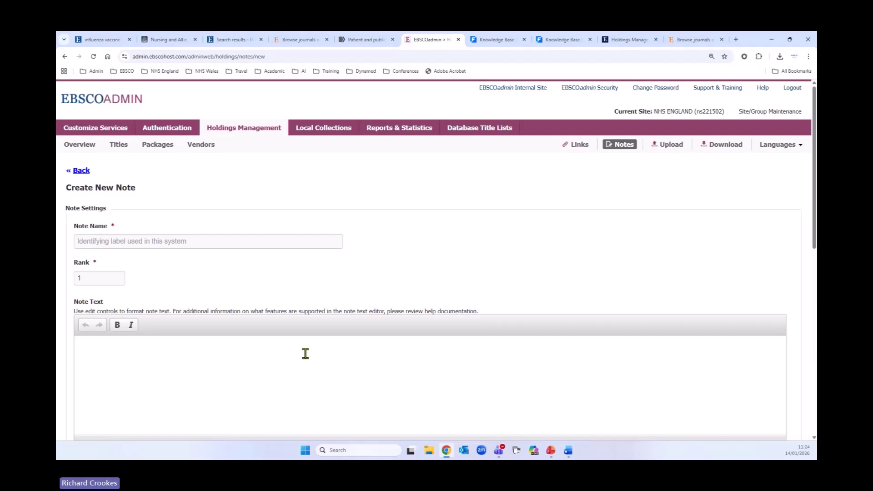
left_click(81, 171)
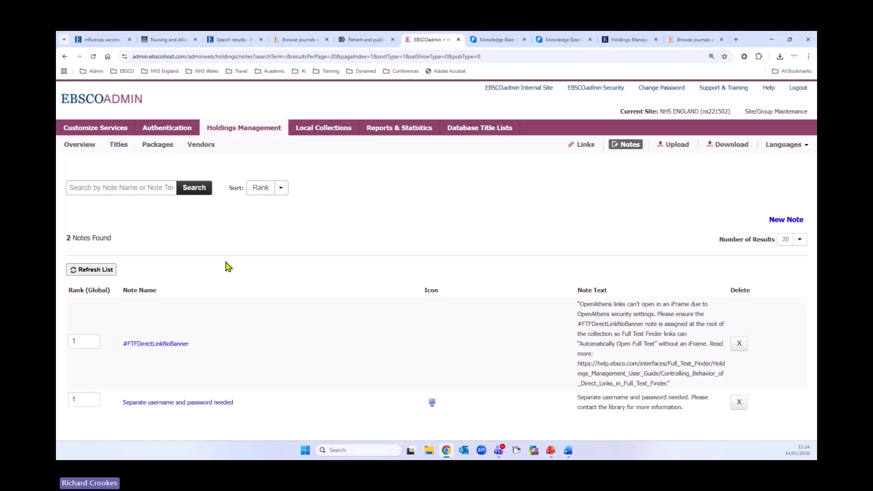
Open the holdings download page, read the help article on the download format, and return to EBSCOadmin
left_click(729, 145)
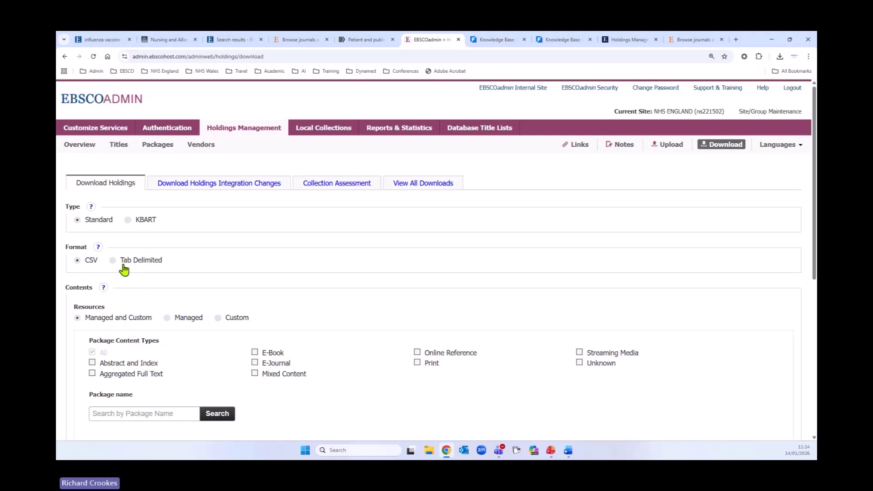
left_click(98, 248)
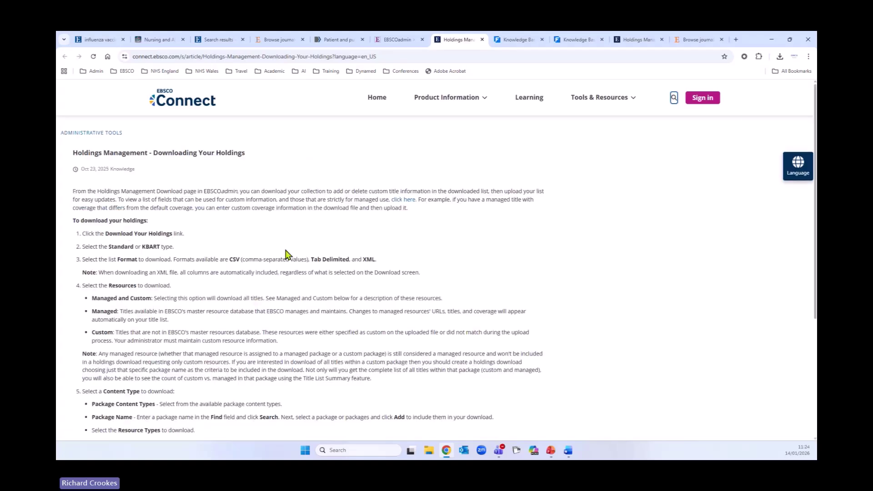
scroll(288, 258, "down", 2)
scroll(287, 258, "down", 3)
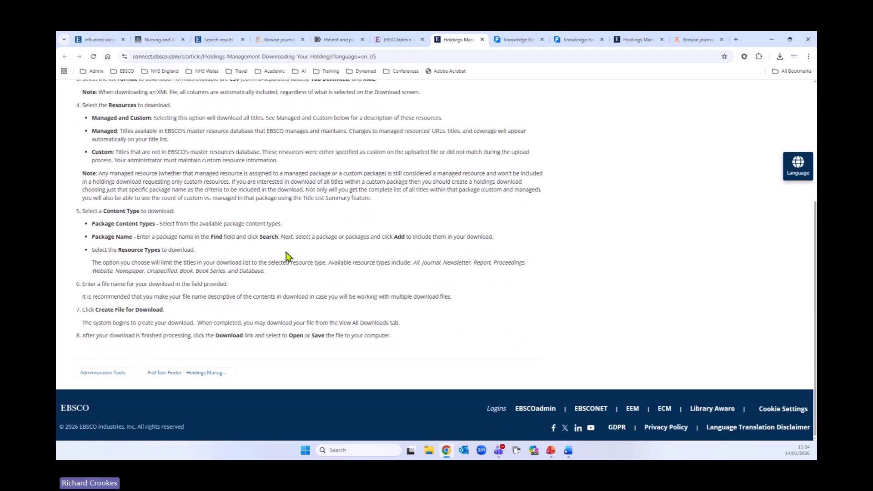
scroll(288, 258, "up", 5)
left_click(405, 39)
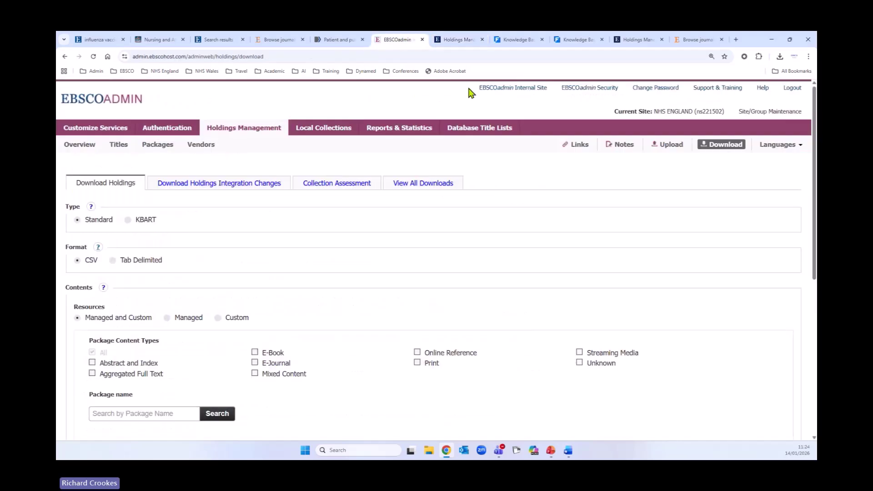
Try the Custom resources option and the Print content type for the download, and restore Managed and Custom with Print cleared
scroll(342, 296, "down", 3)
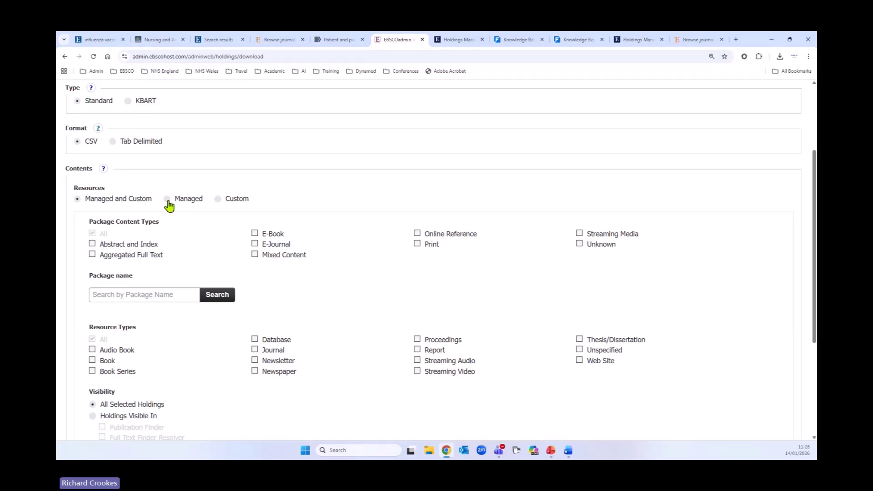
left_click(218, 200)
left_click(417, 245)
left_click(417, 244)
left_click(78, 199)
Search the download's package names for "Biomed" and add the BioMed Central package to the download contents
left_click(134, 296)
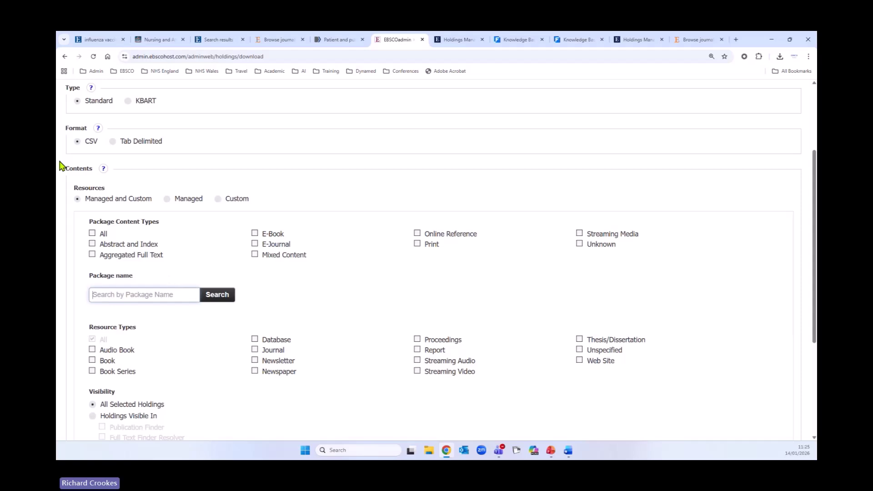
type("Biomed")
left_click(222, 305)
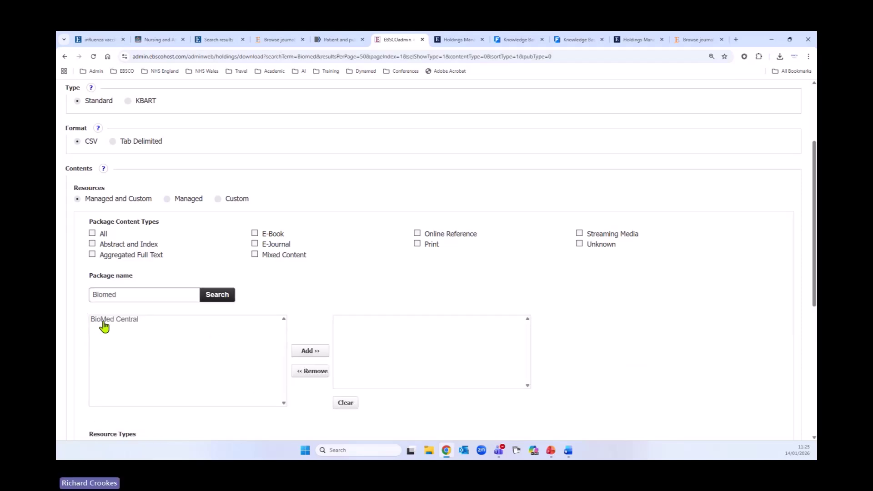
left_click(104, 324)
left_click(308, 352)
scroll(346, 314, "down", 2)
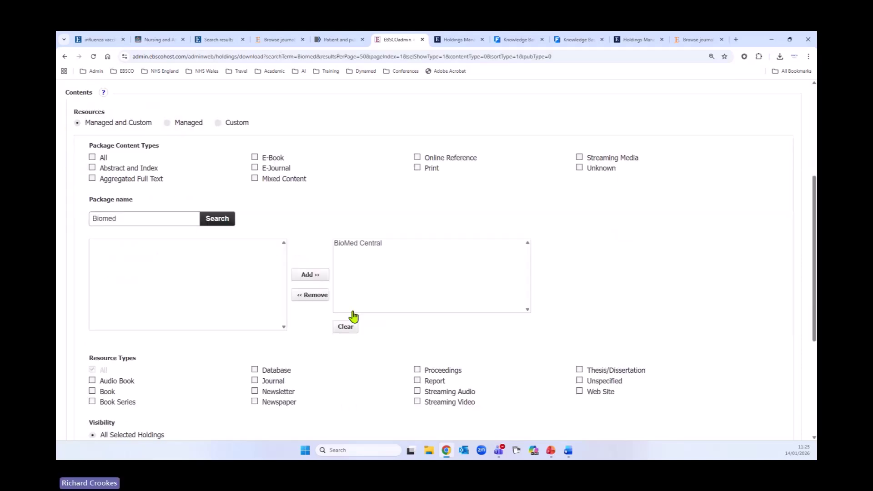
Clear the selected BioMed Central package from the download contents
scroll(191, 275, "down", 1)
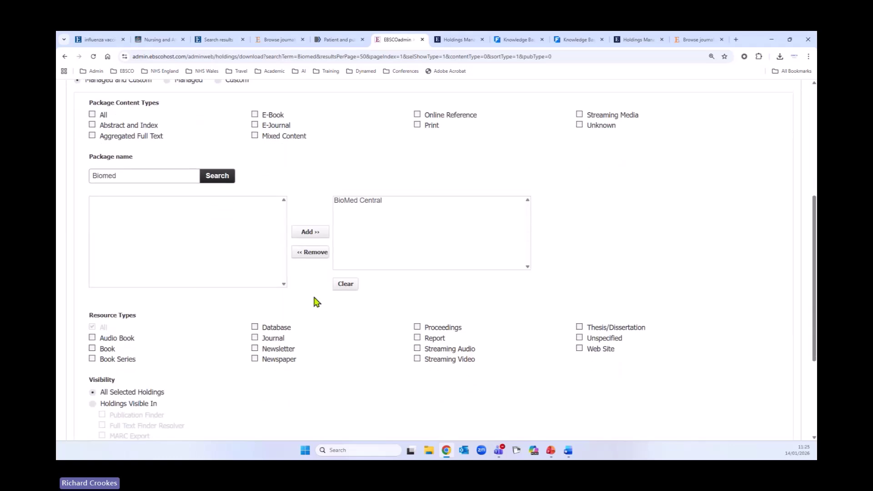
left_click(350, 287)
scroll(207, 318, "down", 2)
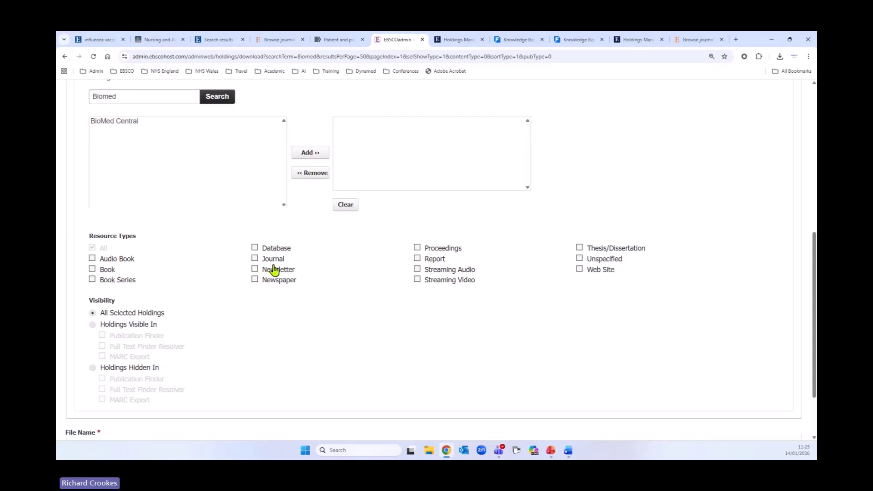
Try the Holdings Hidden In visibility option, clear its Publication Finder, Full Text Finder Resolver and MARC Export boxes, and restore All Selected Holdings
scroll(331, 326, "down", 1)
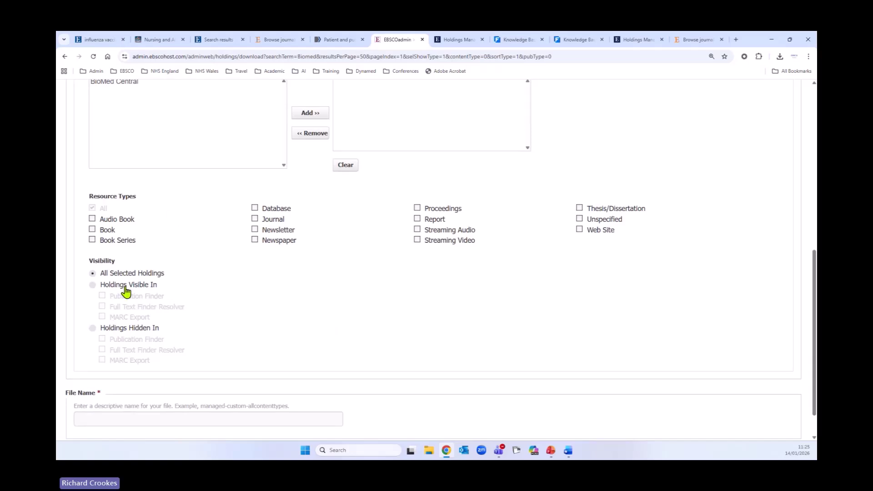
left_click(93, 331)
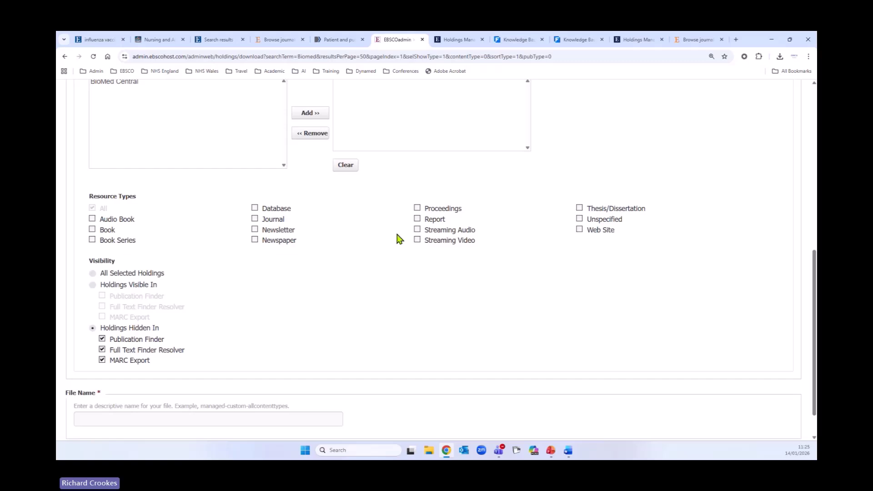
scroll(398, 239, "down", 1)
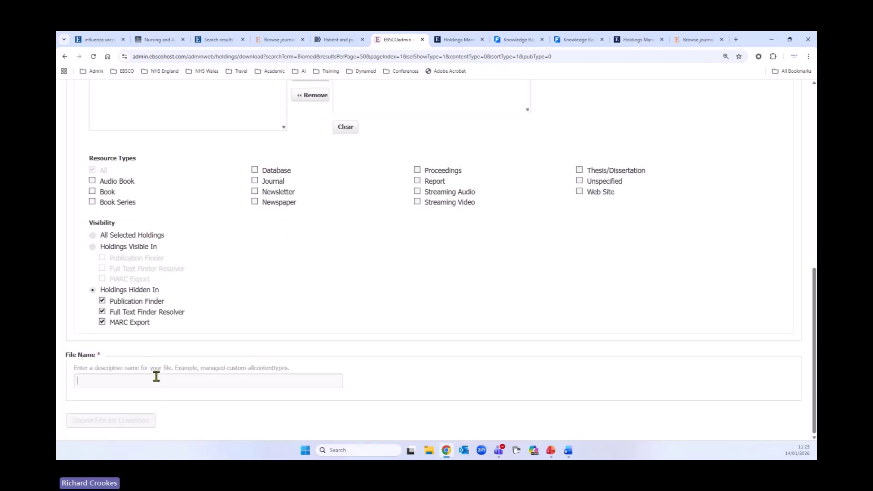
left_click(113, 383)
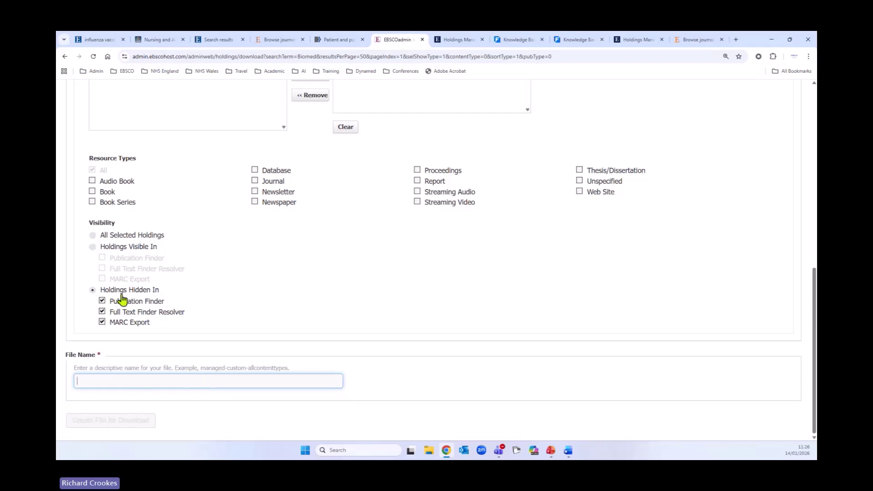
left_click(101, 322)
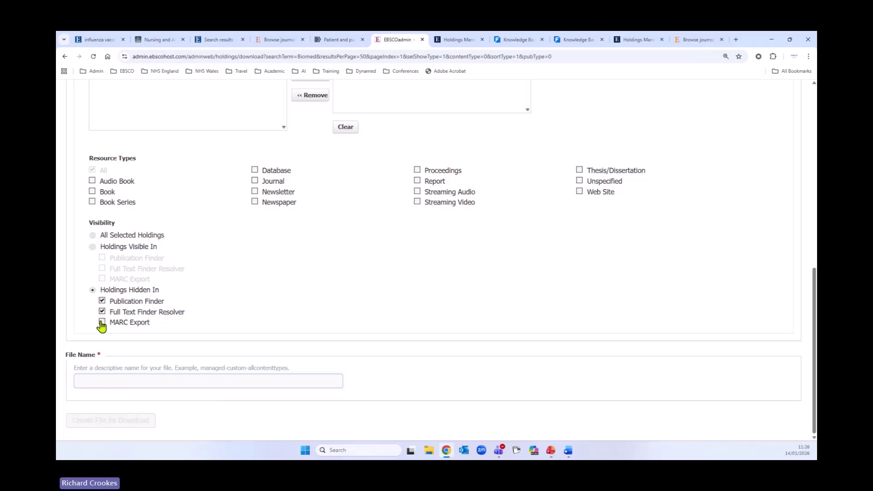
left_click(102, 312)
left_click(102, 302)
left_click(93, 236)
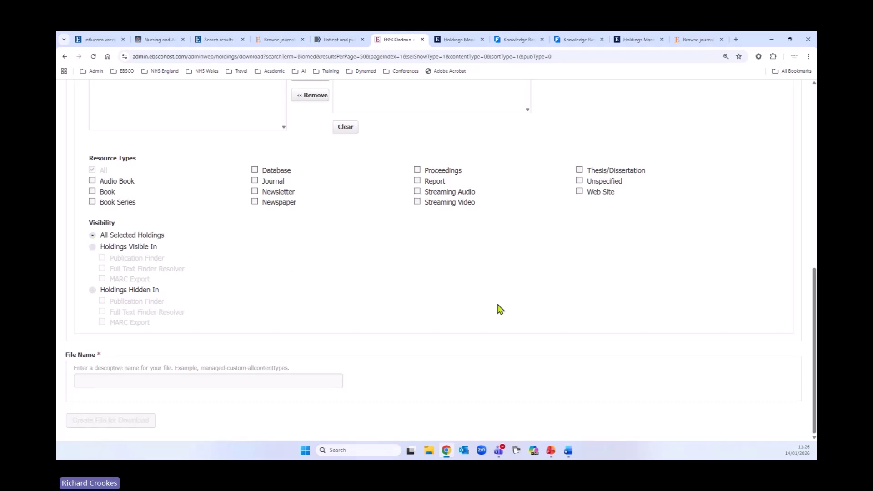
Open the list of all downloads to check the holdings download history
scroll(498, 309, "up", 2)
scroll(516, 342, "up", 7)
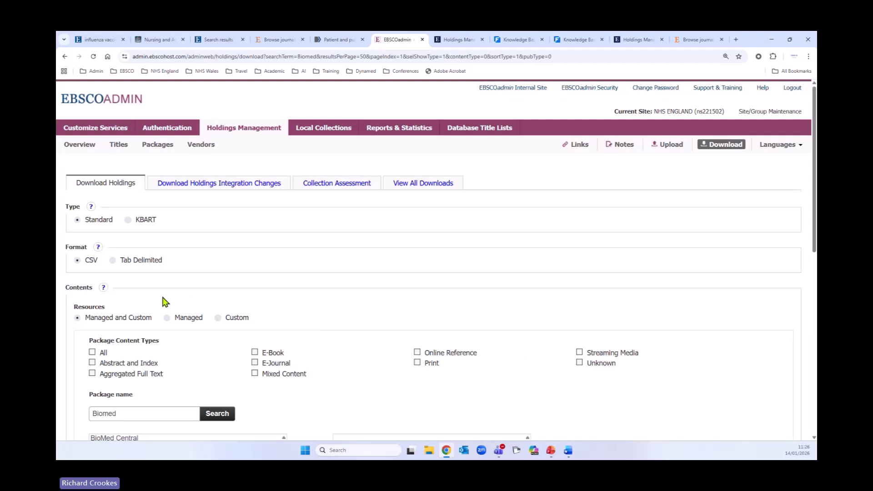
left_click(430, 187)
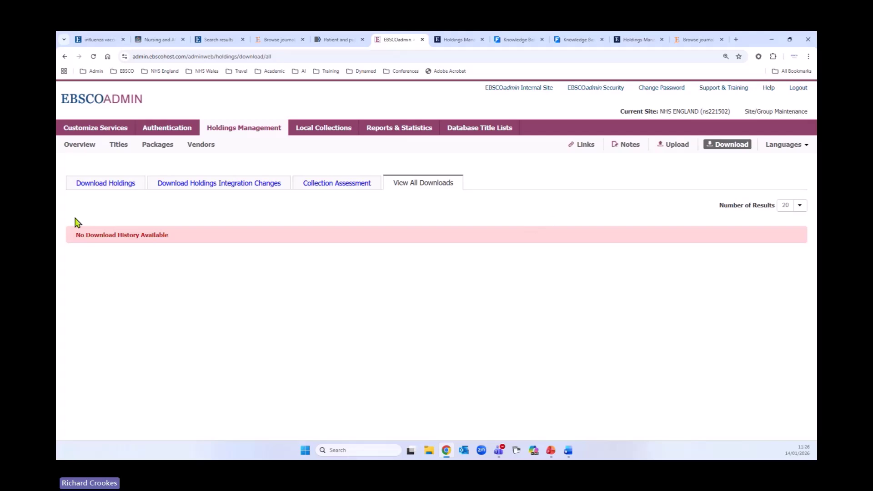
Return to the Download Holdings form and review its options through to the File Name field
left_click(108, 185)
scroll(147, 199, "down", 2)
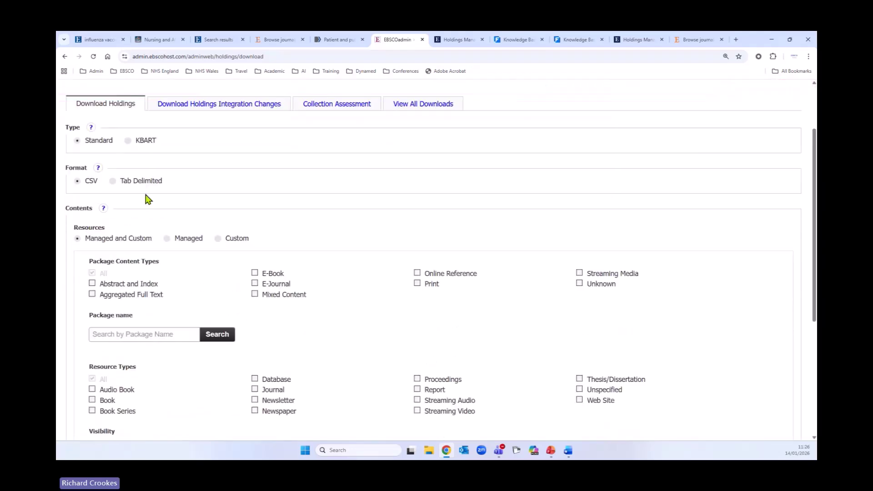
scroll(312, 267, "down", 3)
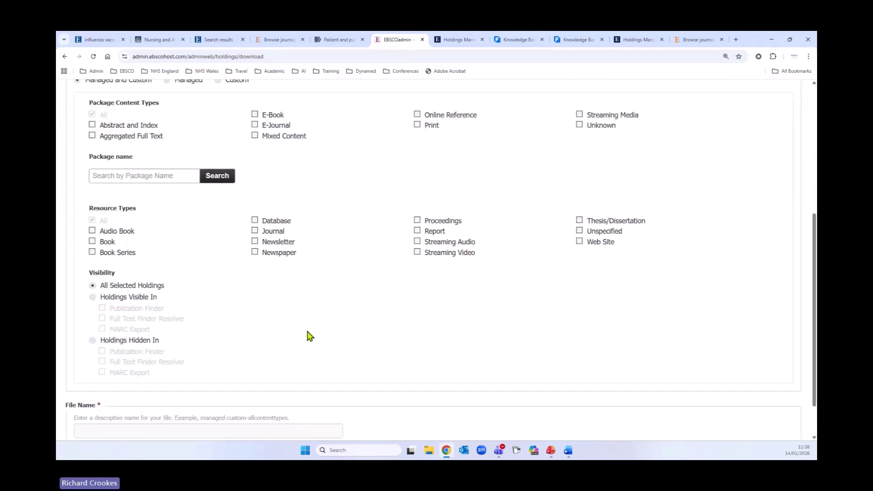
scroll(332, 348, "down", 1)
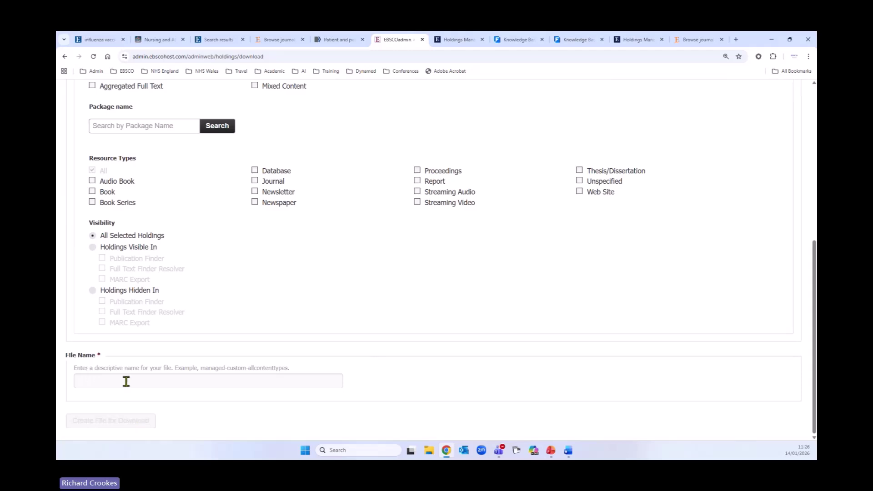
scroll(395, 288, "up", 5)
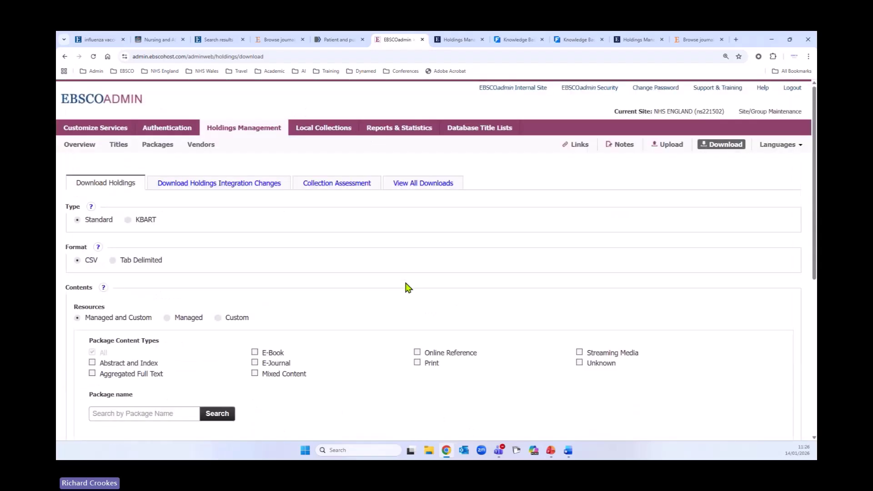
Check the download history again and return to the Holdings Management Overview
left_click(420, 188)
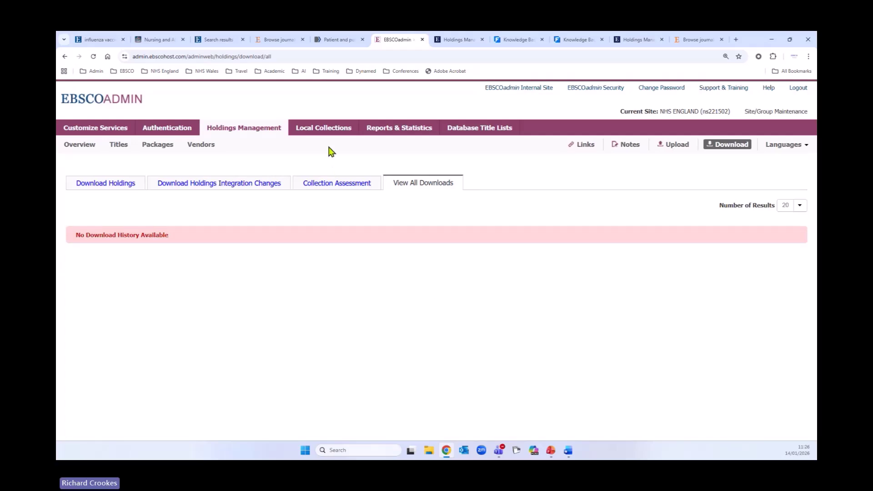
left_click(91, 148)
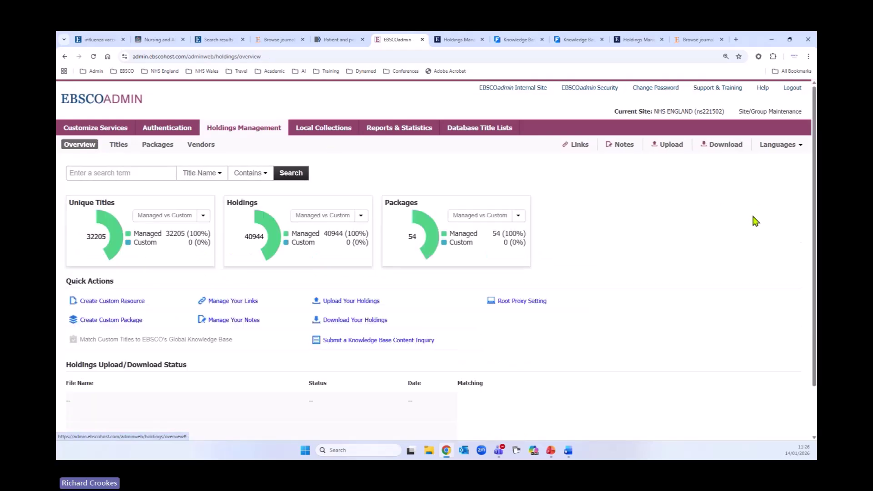
Open the holdings upload page, read its help documentation from upload steps to error messages, and return to EBSCOadmin
left_click(669, 148)
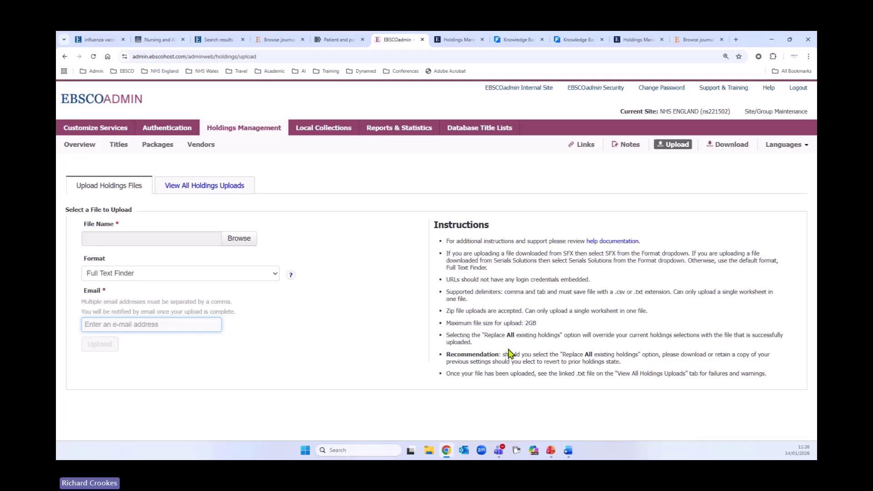
left_click(600, 244)
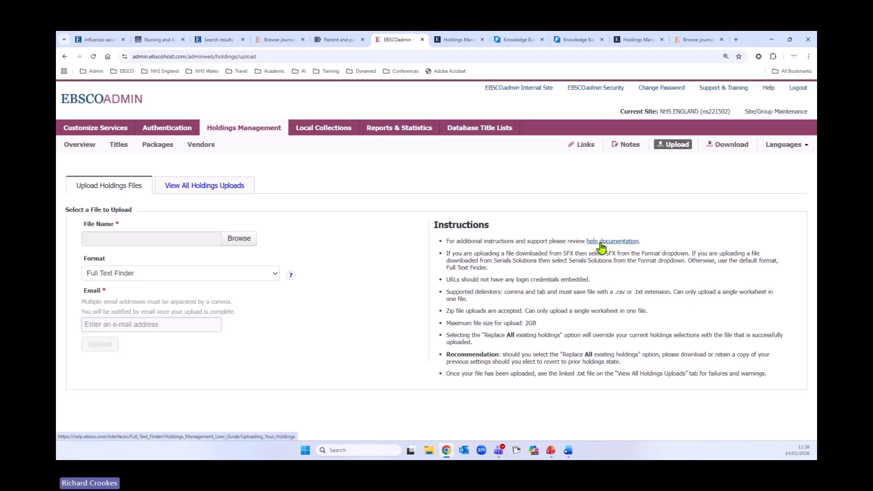
left_click(600, 244)
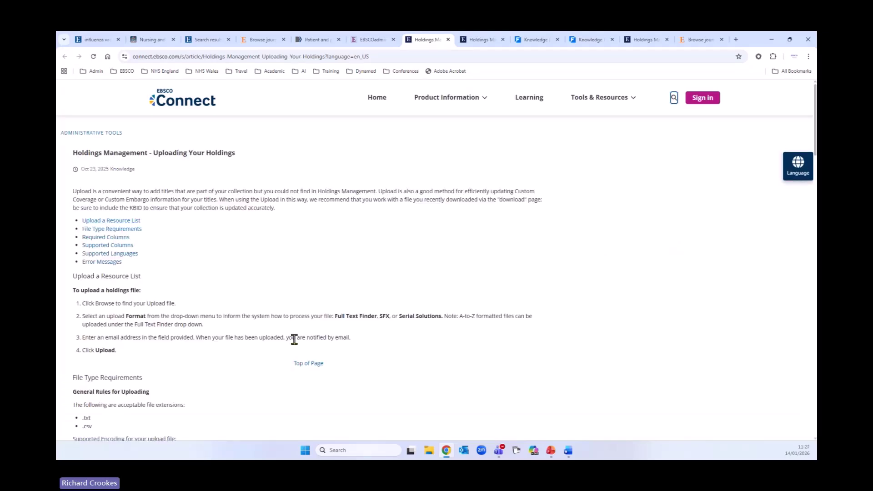
scroll(211, 273, "down", 3)
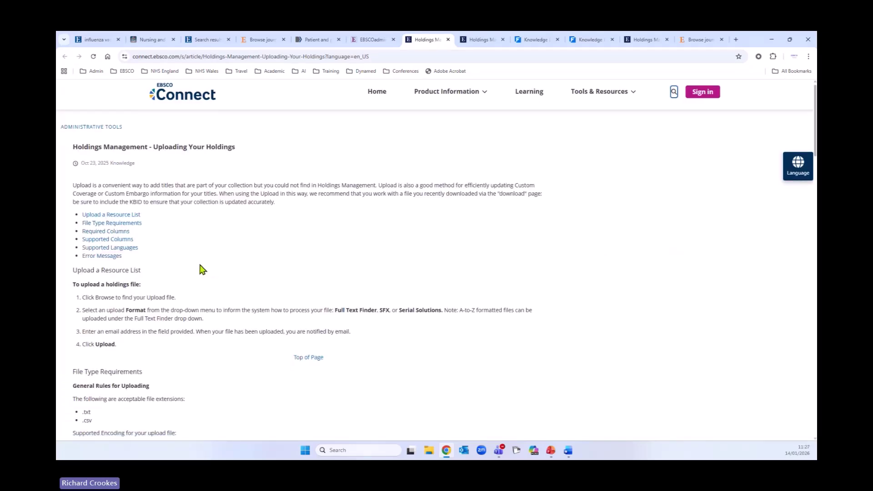
scroll(231, 274, "down", 4)
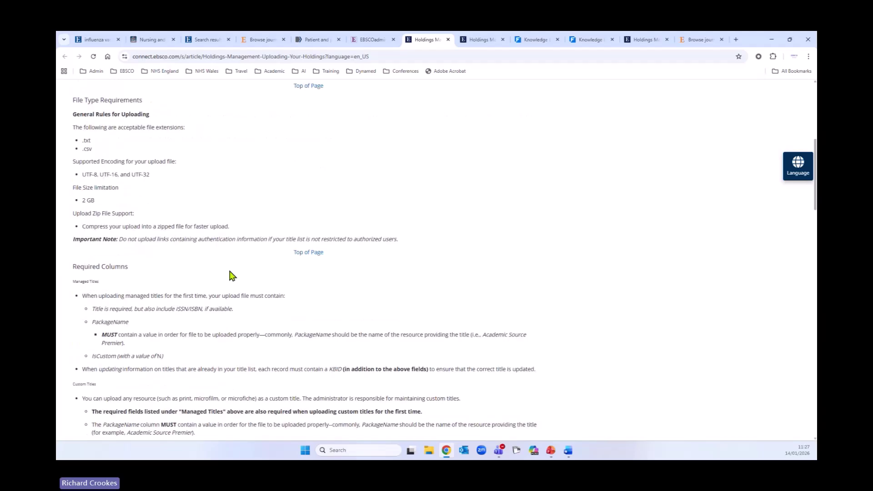
scroll(230, 272, "down", 3)
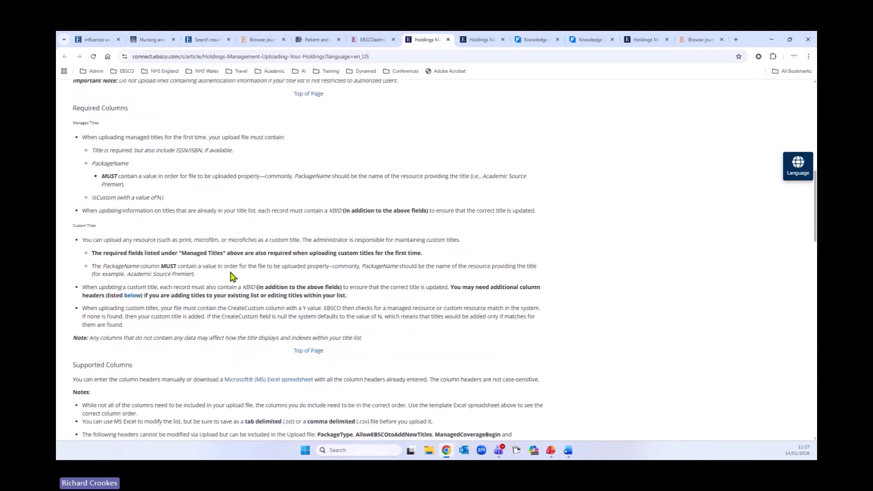
scroll(231, 273, "down", 4)
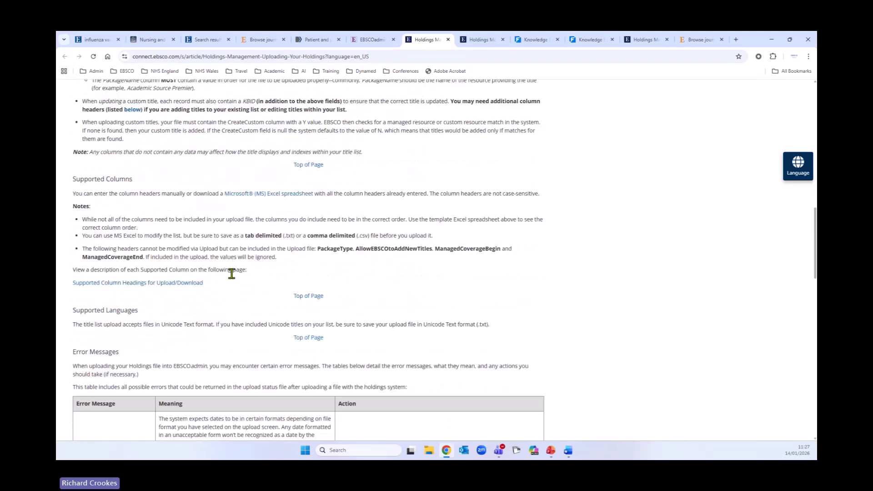
scroll(231, 274, "down", 2)
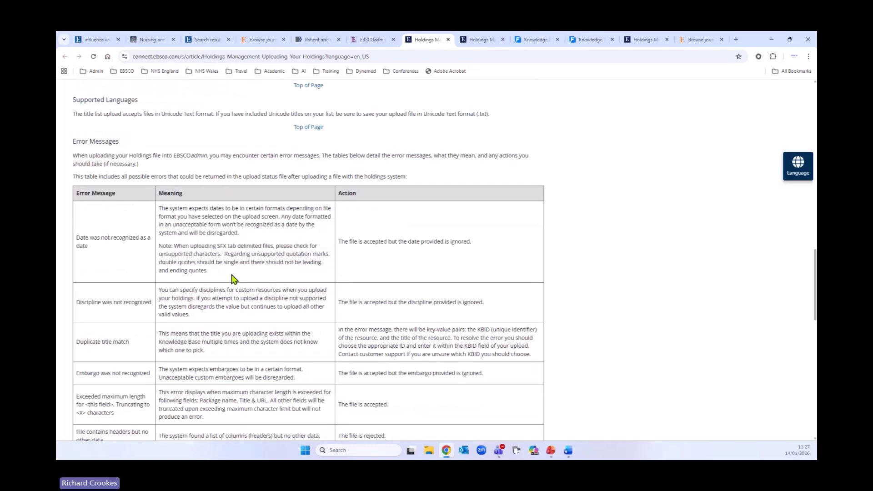
scroll(233, 279, "up", 4)
left_click(367, 40)
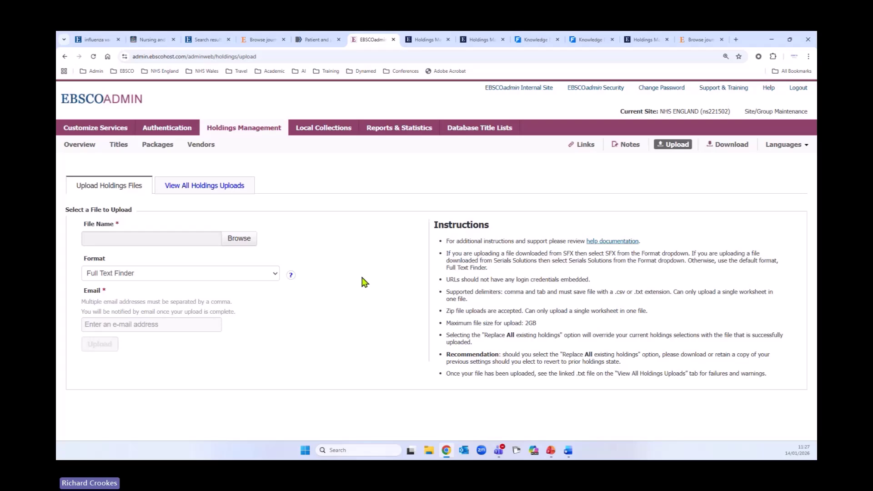
Reopen the upload help article, examine the Required Columns and Supported Columns sections with the Excel template link, and return to EBSCOadmin
left_click_drag(359, 287, 634, 250)
left_click(607, 246)
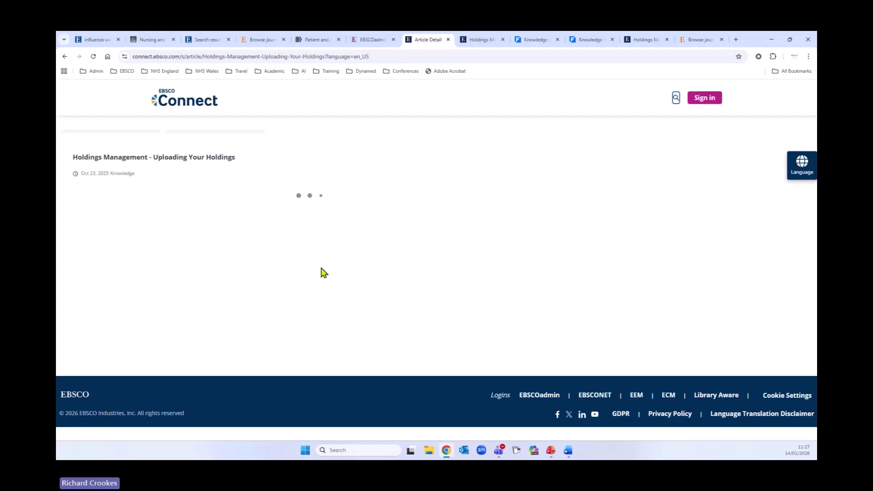
scroll(448, 299, "down", 4)
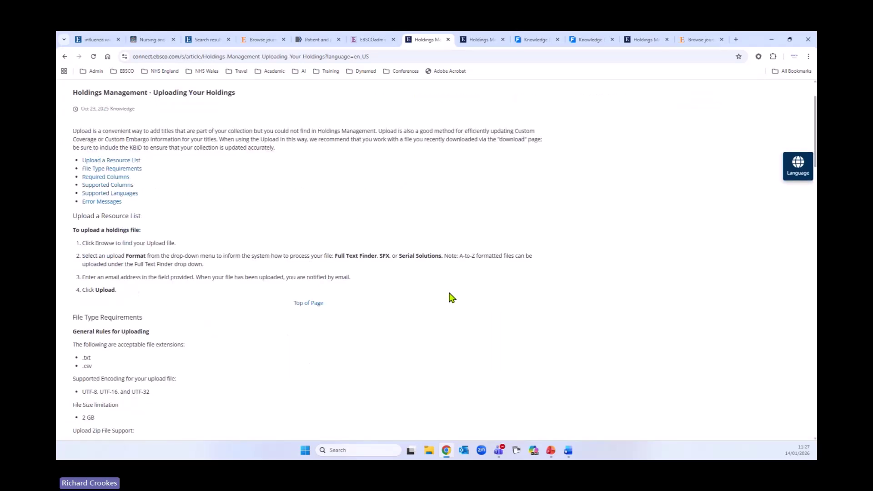
scroll(449, 299, "down", 4)
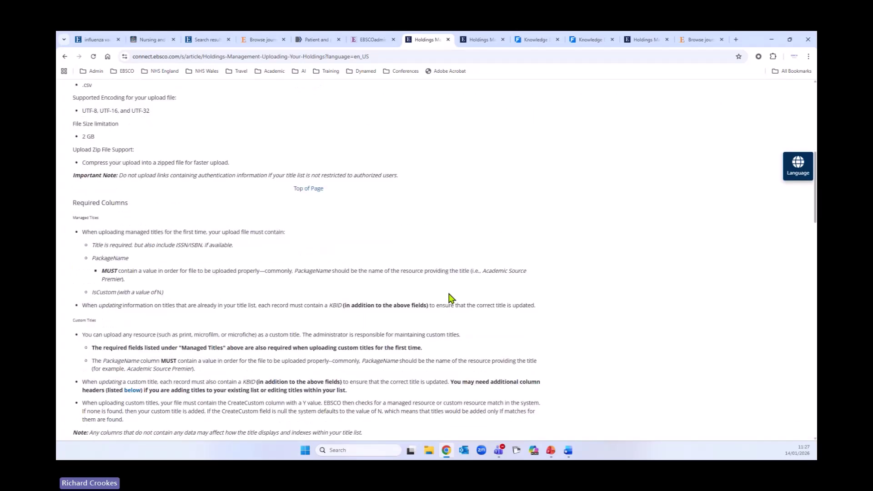
scroll(456, 282, "down", 4)
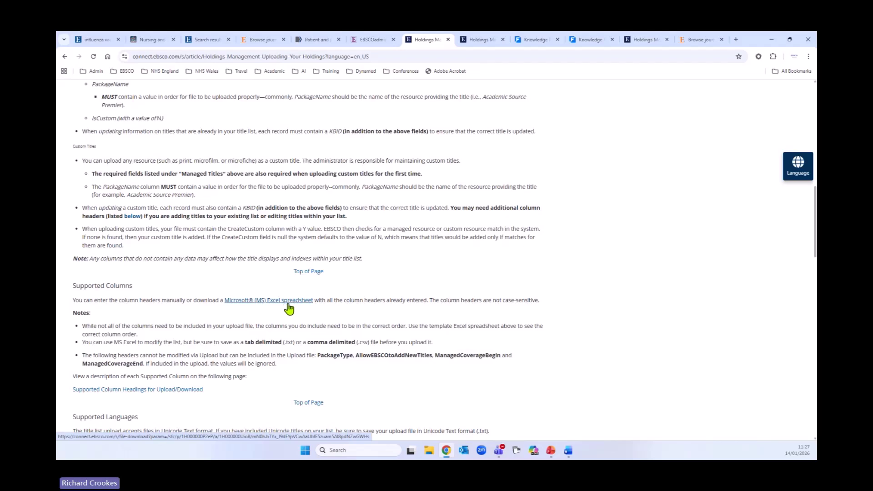
scroll(290, 308, "up", 8)
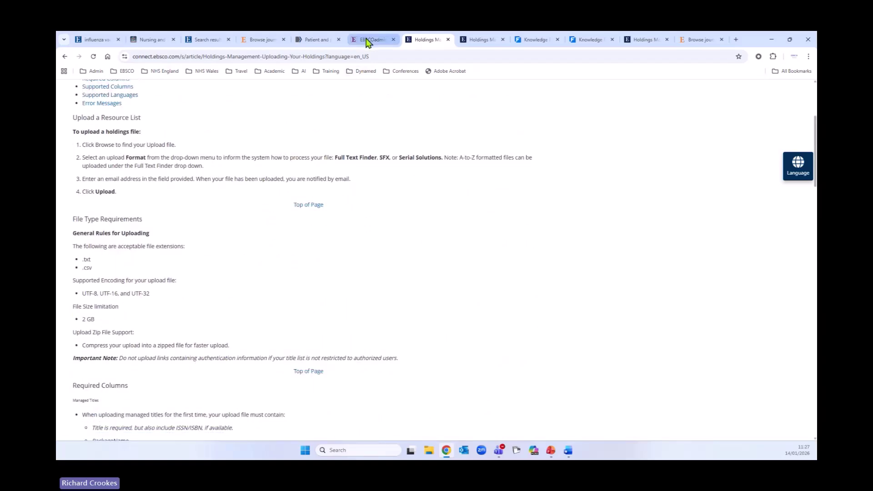
left_click(368, 41)
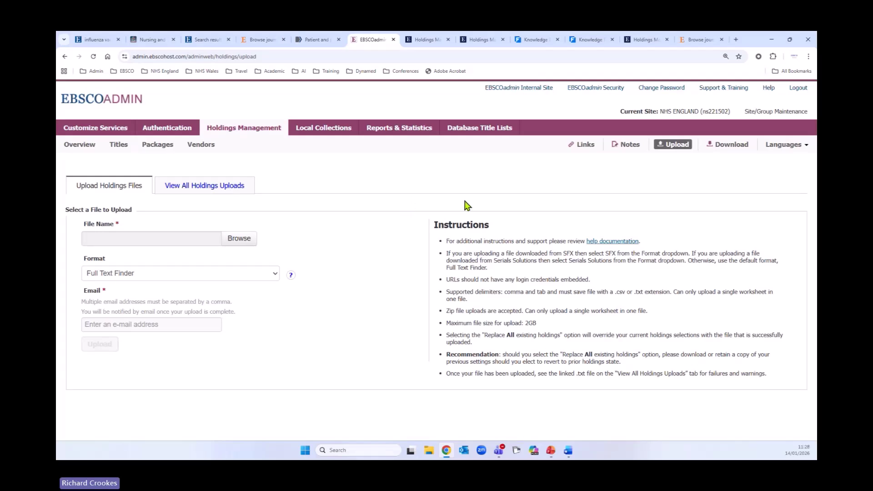
Fill in the notification e-mail on the upload form and return to the Holdings Management Overview without uploading a file
left_click(122, 324)
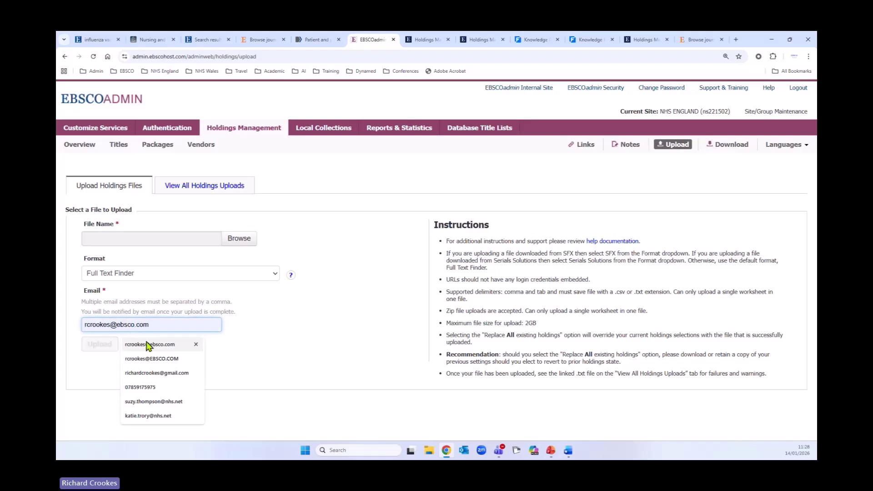
left_click(176, 344)
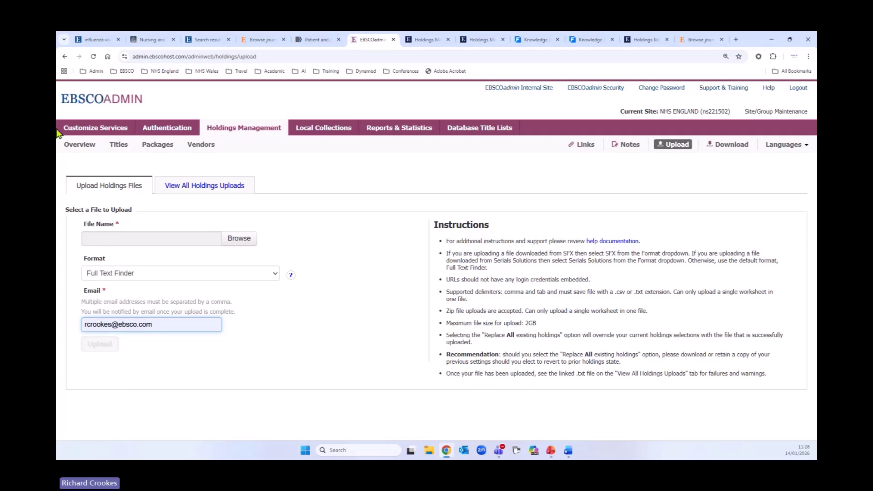
left_click(78, 145)
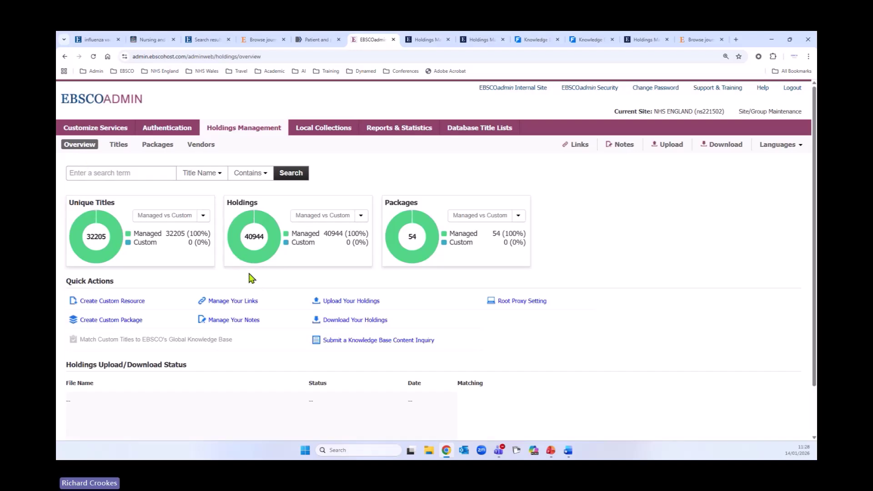
scroll(250, 268, "down", 1)
scroll(248, 273, "up", 1)
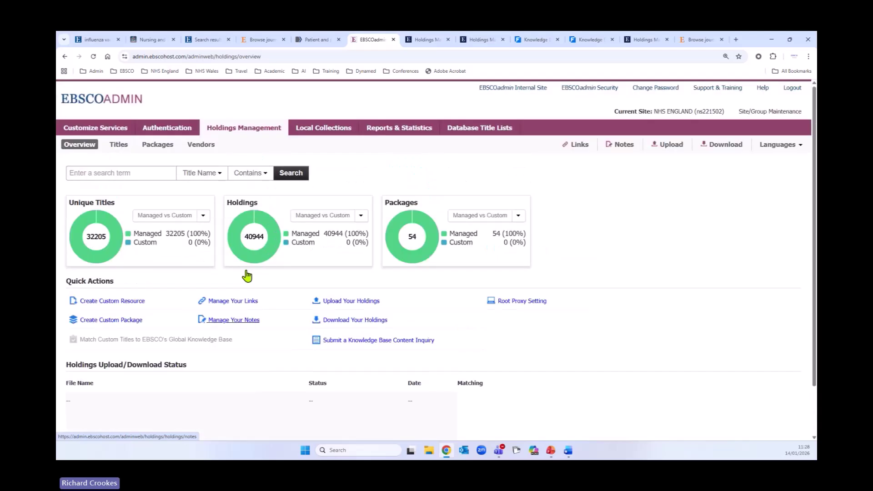
Open the Holdings Management help articles and review the topics in the Holdings and Link Management - User Guide
left_click(764, 89)
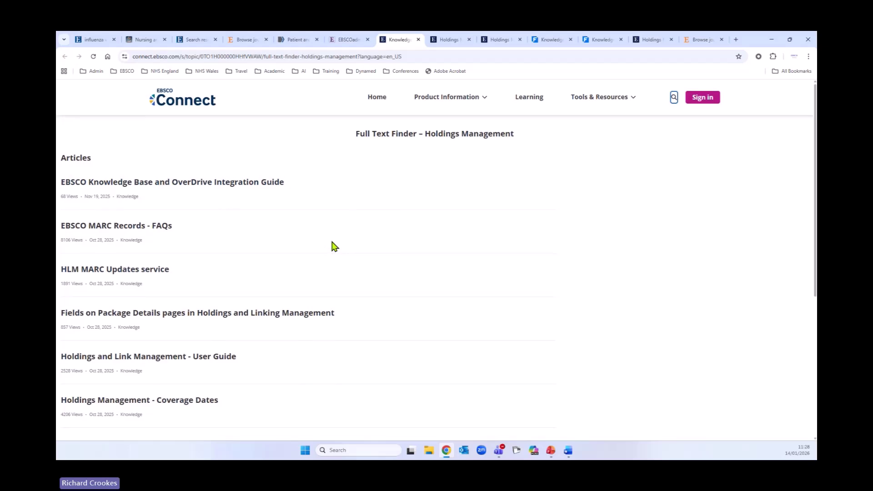
scroll(332, 246, "down", 3)
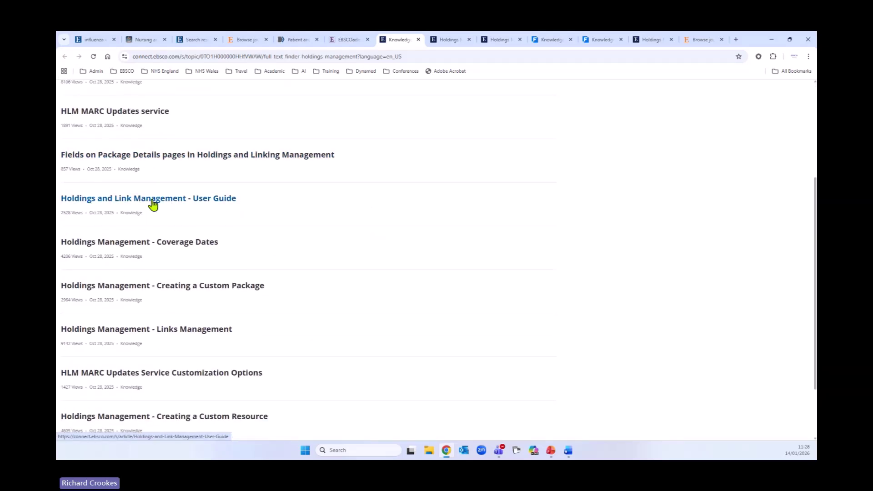
left_click(153, 204)
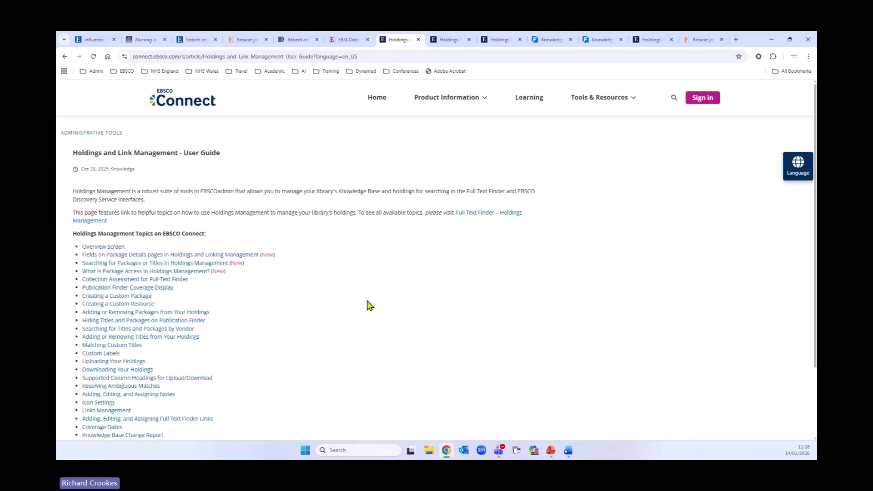
scroll(368, 305, "down", 1)
scroll(370, 305, "down", 1)
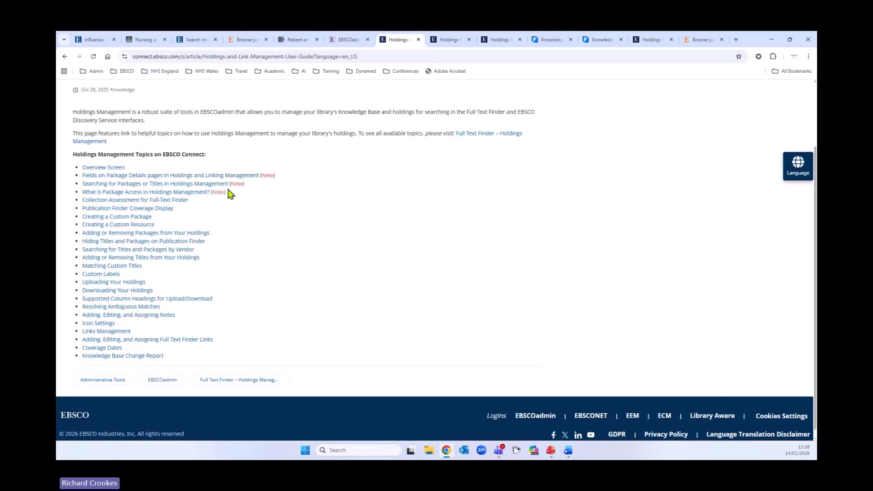
Read the guide's article on searching for packages or titles, covering search and visibility options, and return to the user guide
left_click(169, 185)
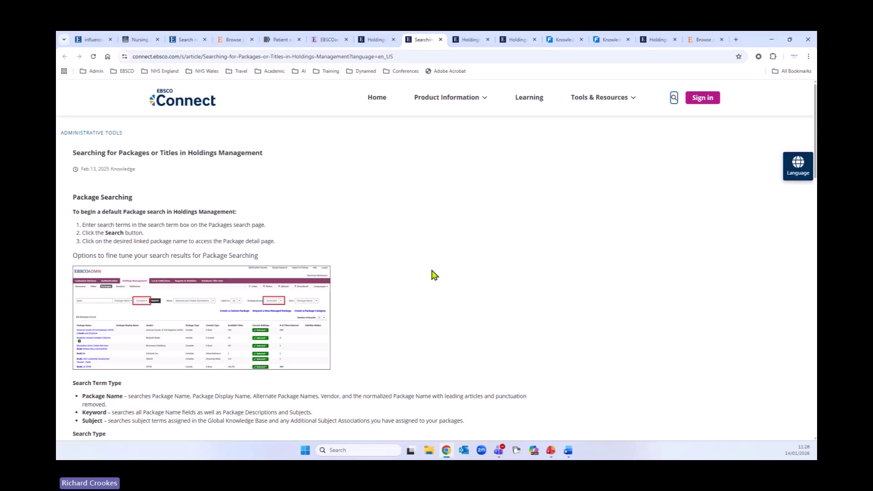
scroll(430, 271, "down", 1)
scroll(429, 268, "down", 2)
scroll(430, 273, "down", 4)
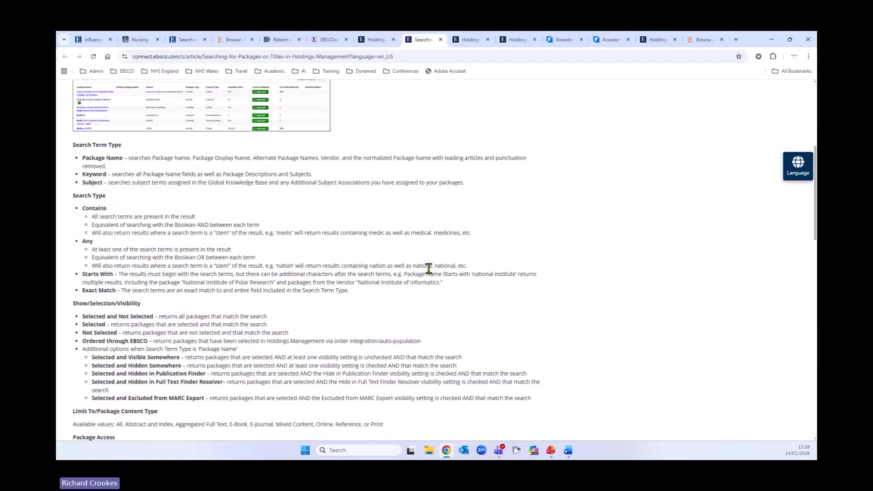
scroll(435, 300, "up", 10)
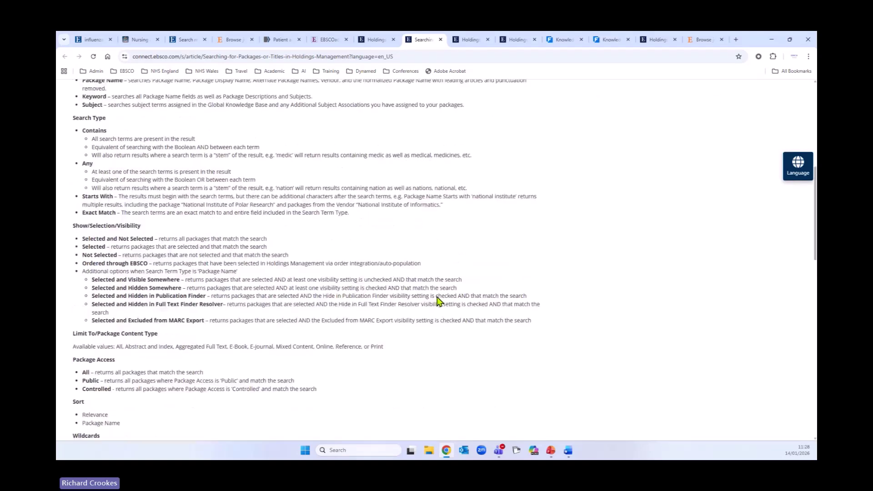
left_click(377, 40)
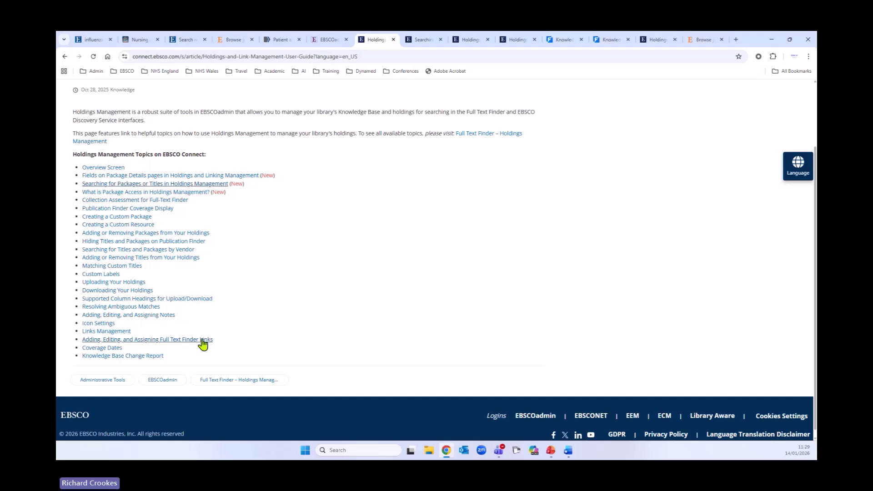
Open the Holdings Management - Coverage Dates article, read its title-level and package-level custom coverage sections, and return to EBSCOadmin
left_click(108, 356)
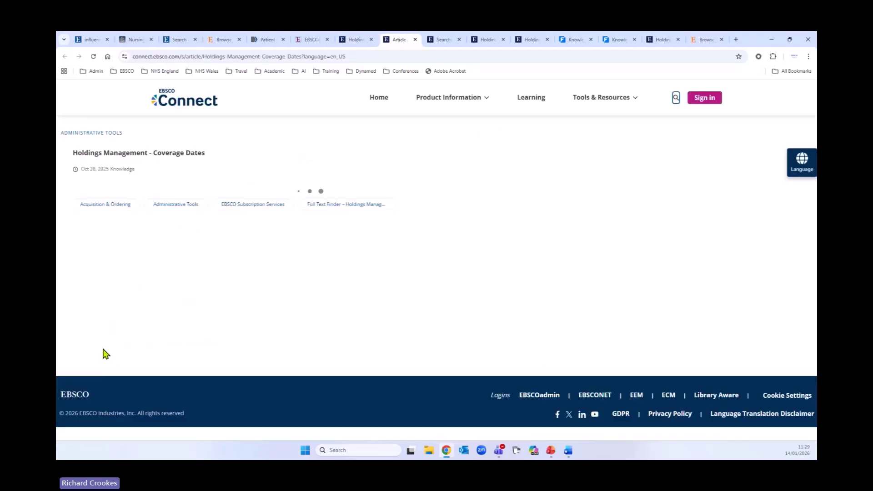
scroll(386, 263, "down", 3)
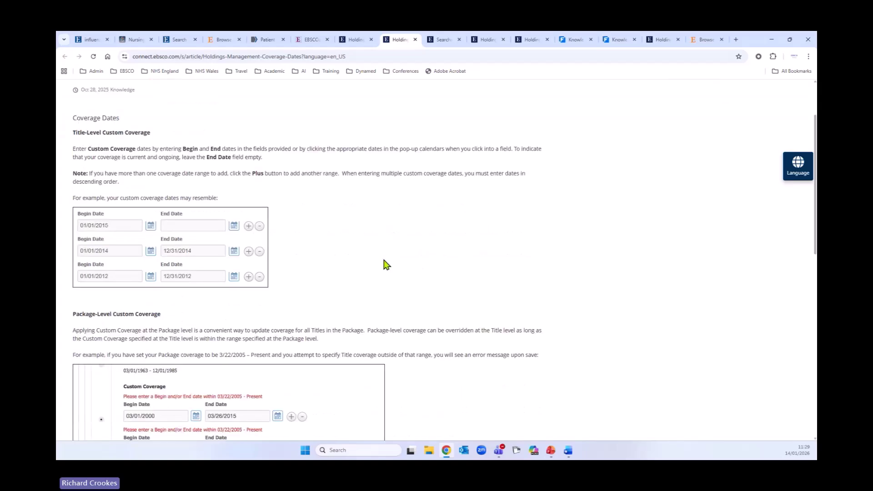
scroll(387, 287, "down", 5)
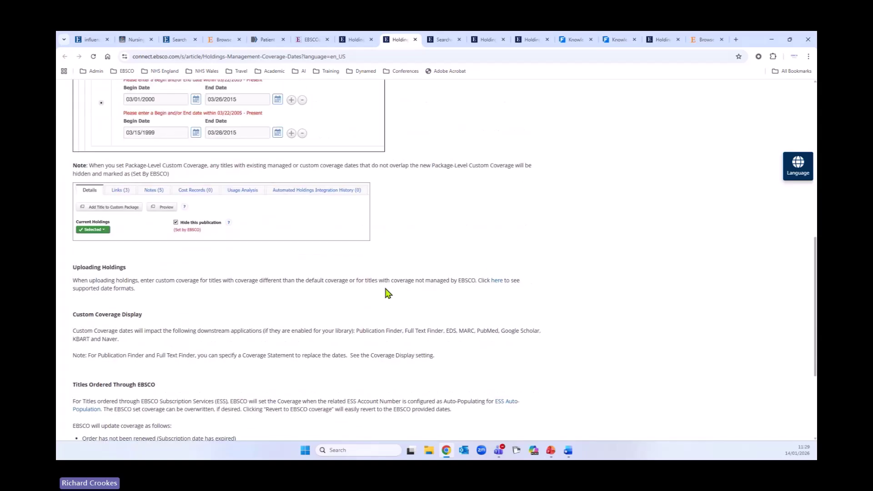
scroll(389, 300, "up", 5)
left_click(312, 40)
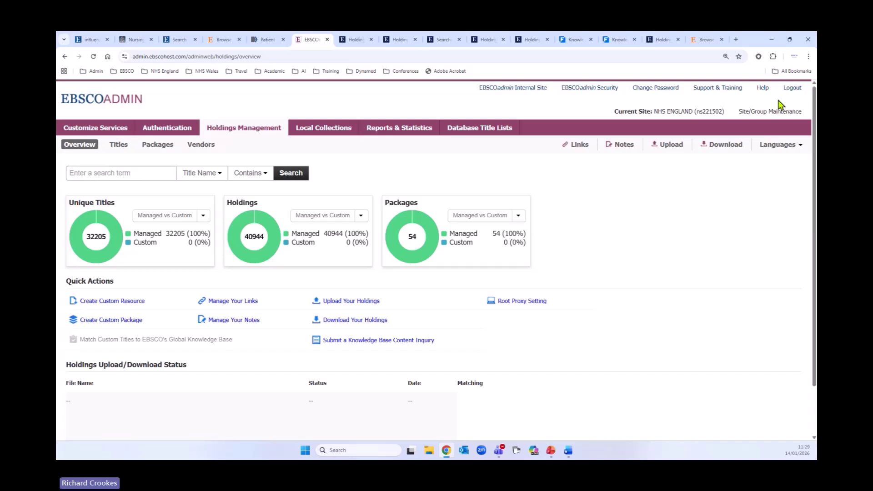
Open the EBSCO Academy training site from EBSCOadmin and browse its video collections to the Full Text Finder collection
left_click(729, 89)
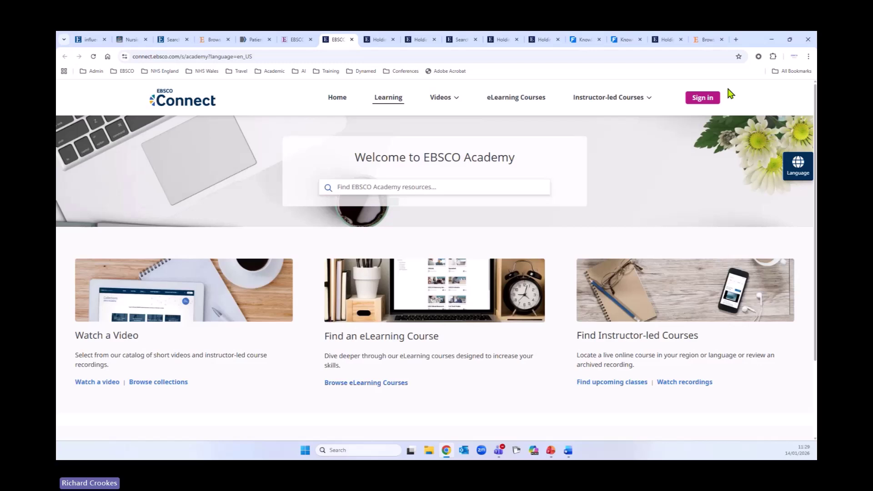
left_click(155, 383)
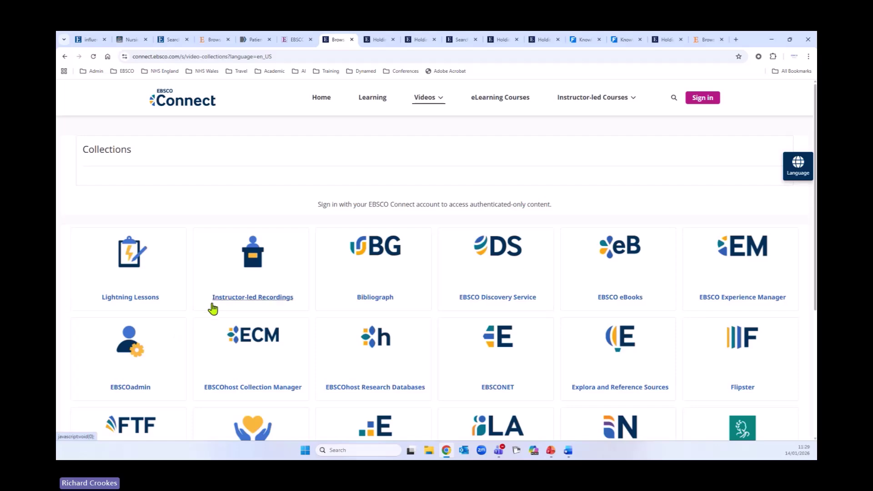
scroll(209, 310, "down", 2)
scroll(196, 298, "down", 1)
left_click(137, 363)
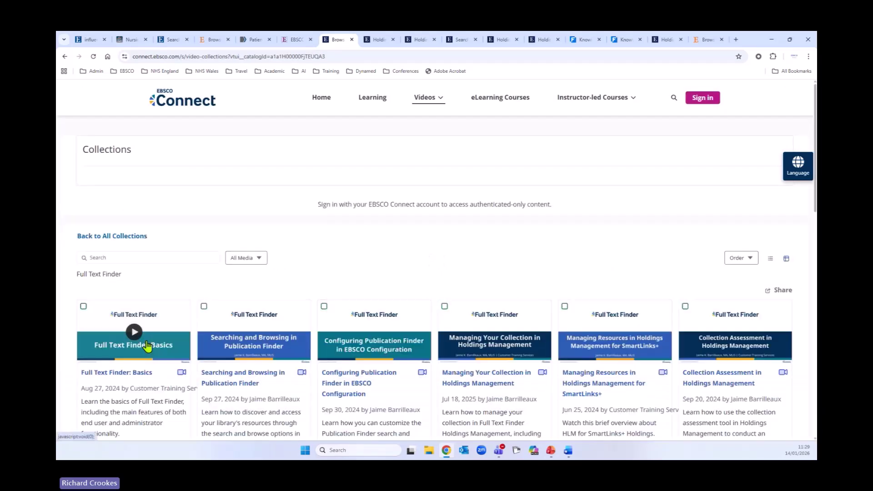
Look through the Full Text Finder training videos, including Managing Your Collection in Holdings Management, and return to EBSCOadmin
scroll(196, 373, "down", 3)
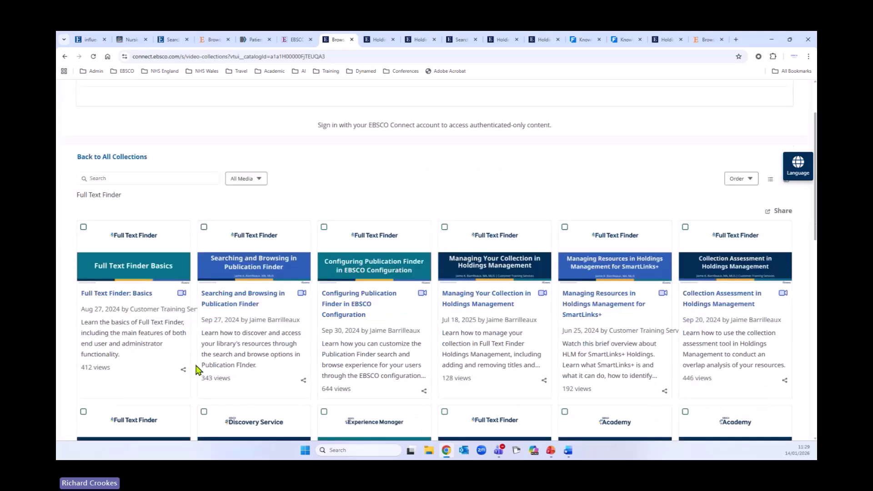
mouse_move(503, 225)
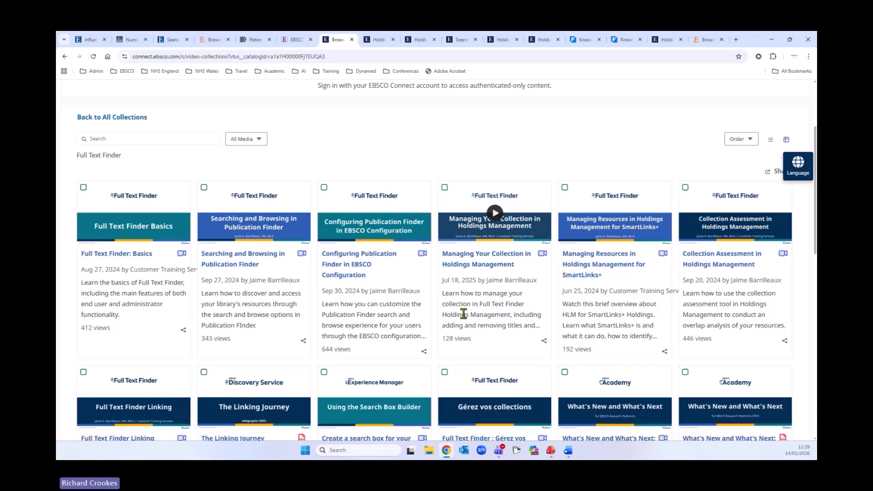
scroll(476, 295, "down", 2)
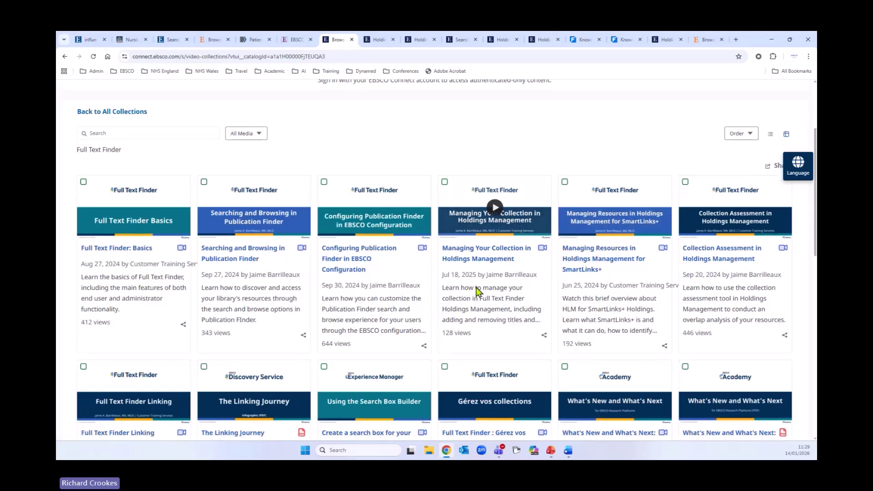
scroll(474, 289, "down", 3)
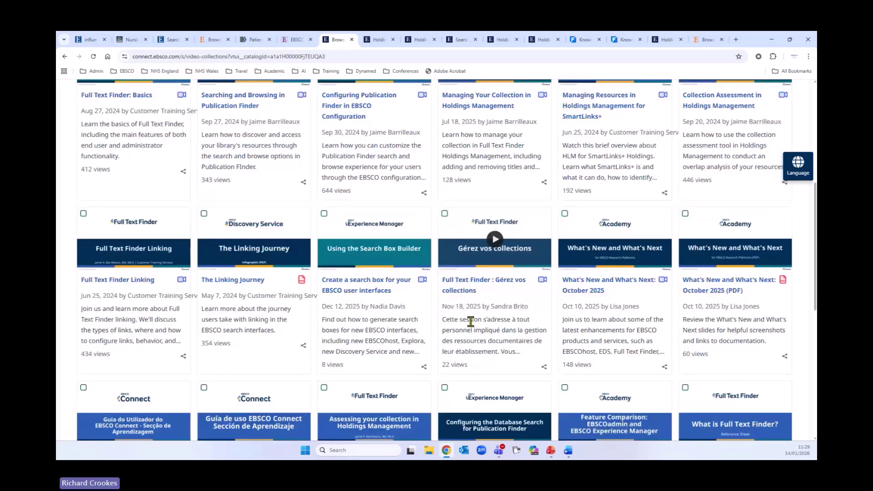
scroll(471, 322, "up", 4)
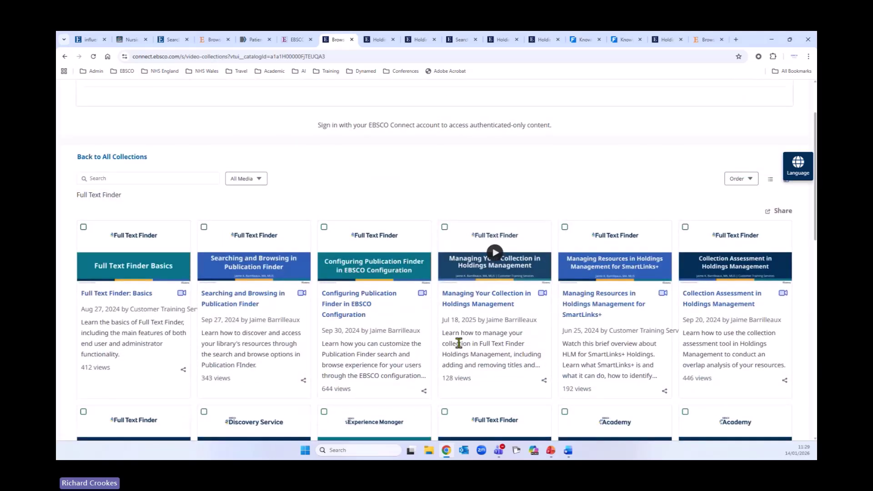
scroll(459, 342, "up", 2)
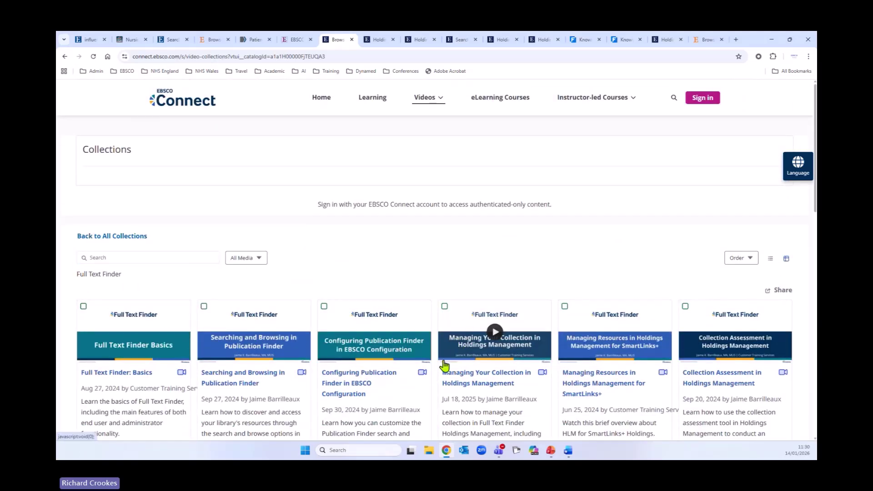
left_click(296, 41)
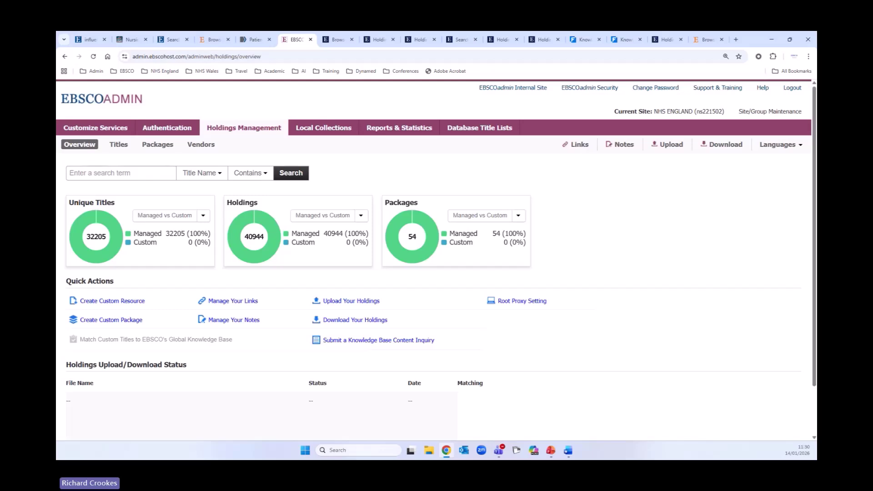
key("alt+Tab")
key("Right")
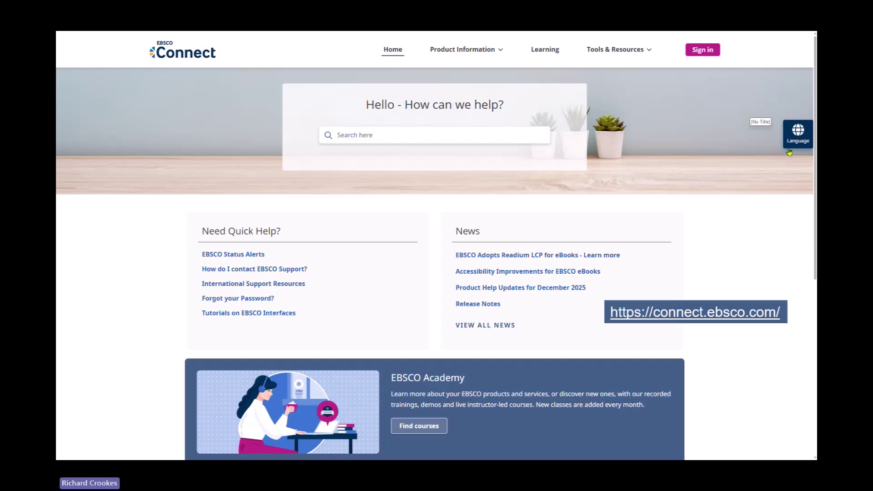
key("Right")
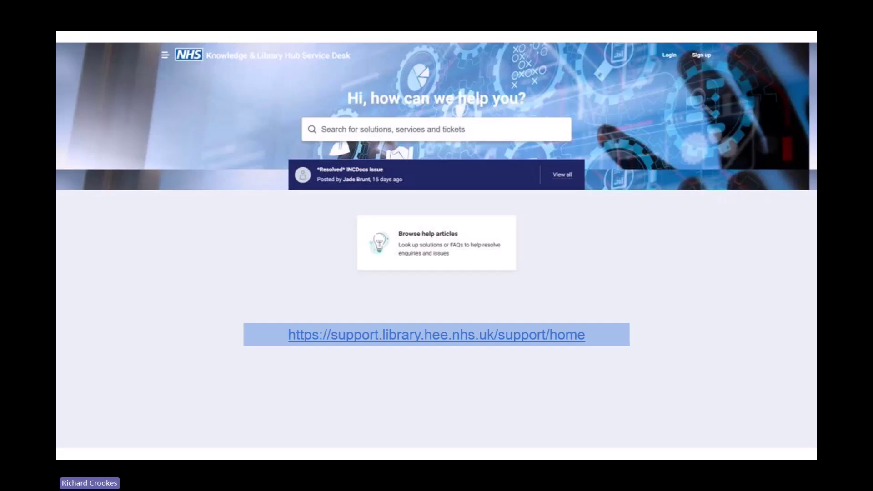
key("Right")
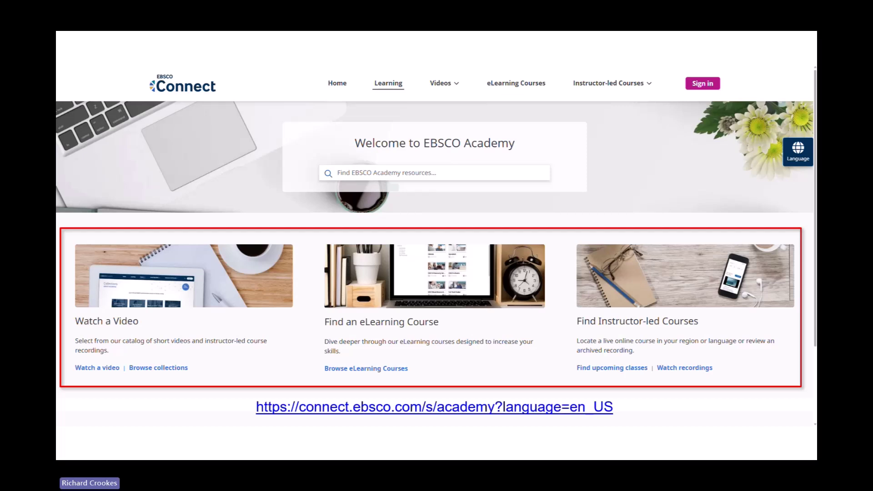
key("Right")
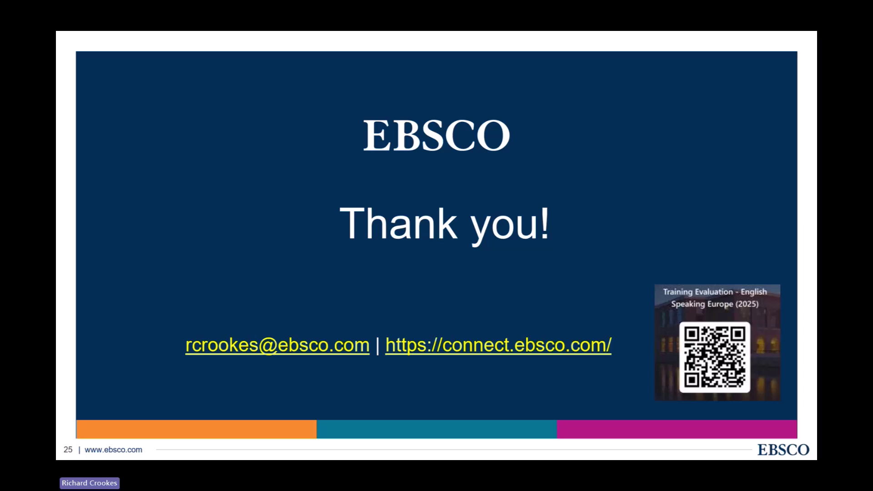
Return to EBSCOadmin, review the unselected packages matching "science direct", and check the holdings selection options for the Elsevier Science Direct Freedom Collection
key("alt+Tab")
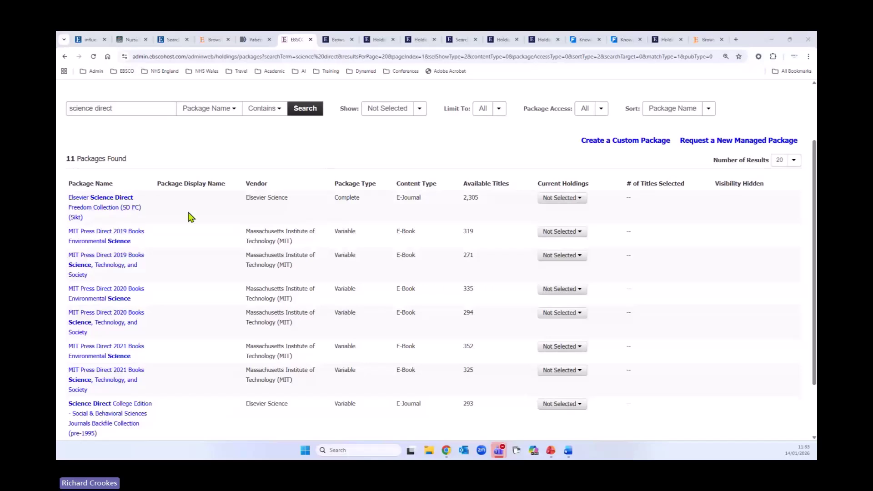
scroll(189, 218, "up", 2)
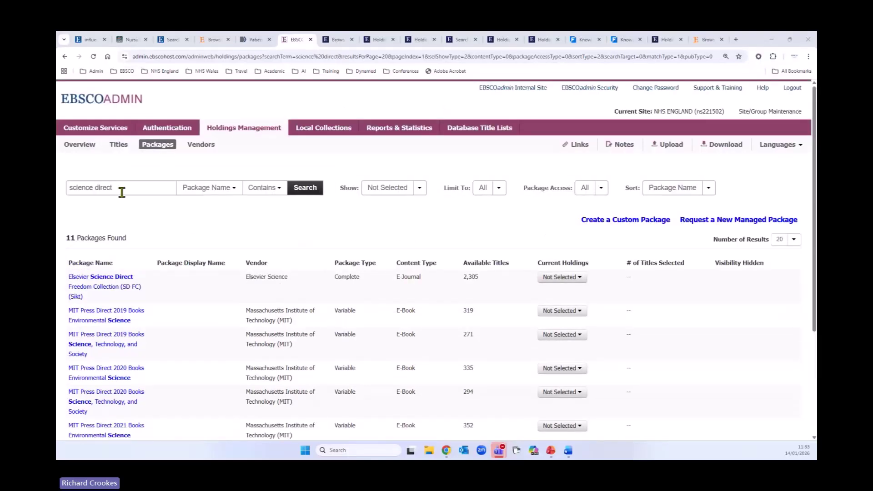
scroll(202, 335, "down", 1)
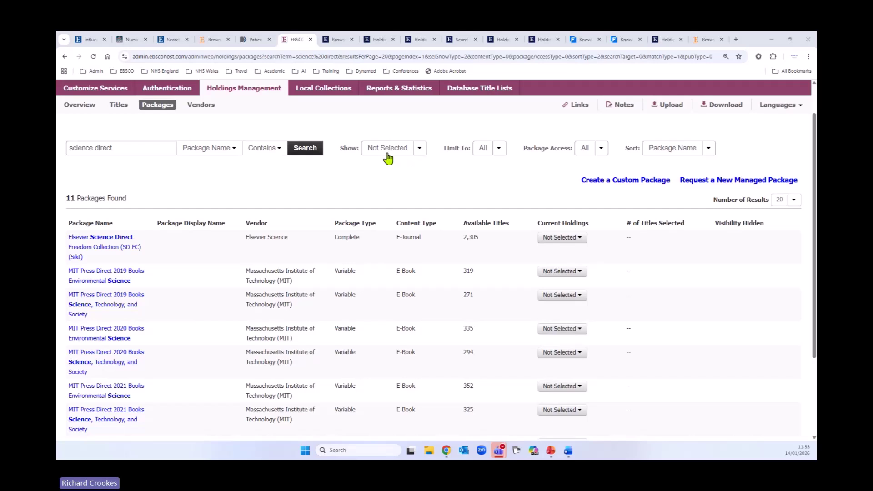
scroll(186, 320, "down", 2)
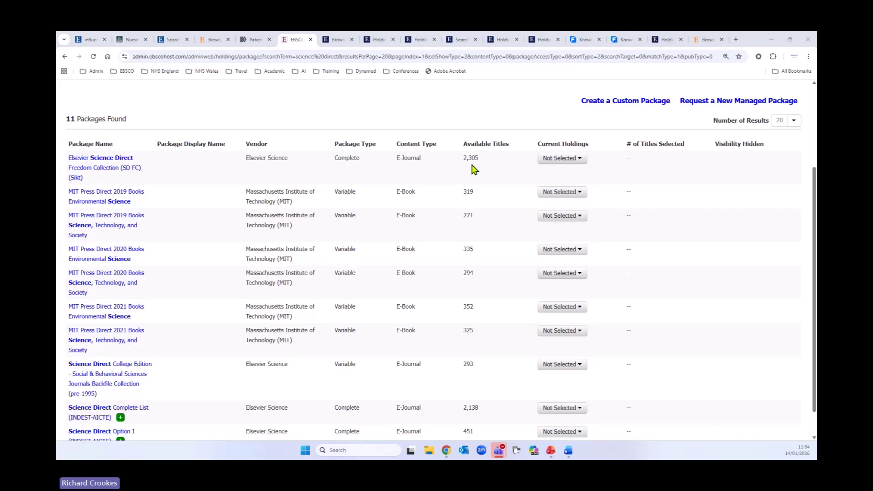
left_click(576, 160)
left_click(504, 180)
scroll(199, 260, "down", 1)
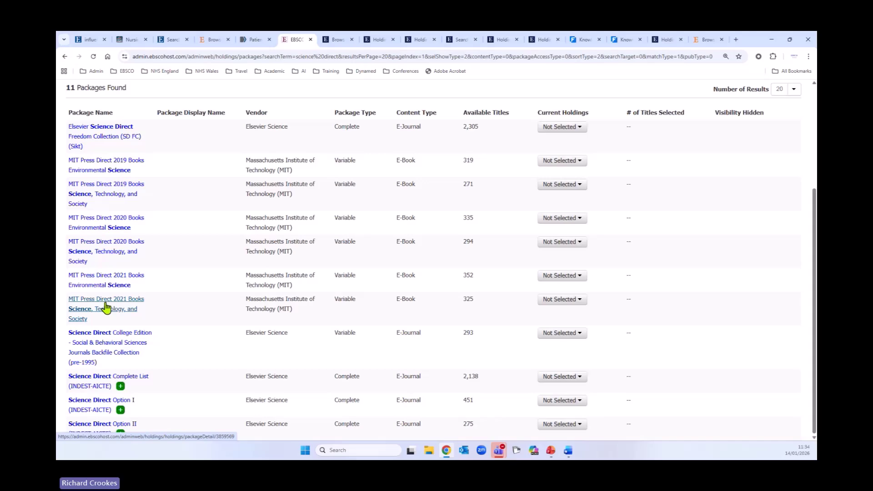
Open the Science Direct College Edition - Social & Behavioral Sciences Journals Backfile Collection (pre-1995) package and list its titles
scroll(175, 272, "up", 3)
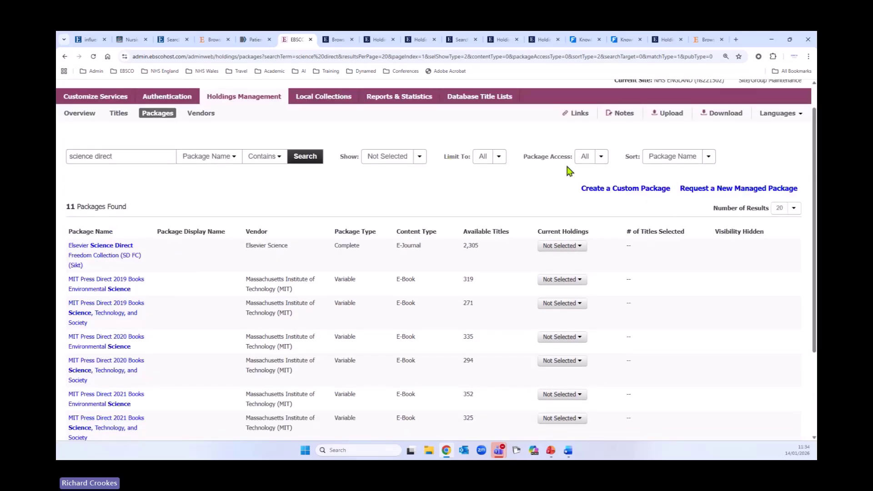
scroll(167, 284, "down", 3)
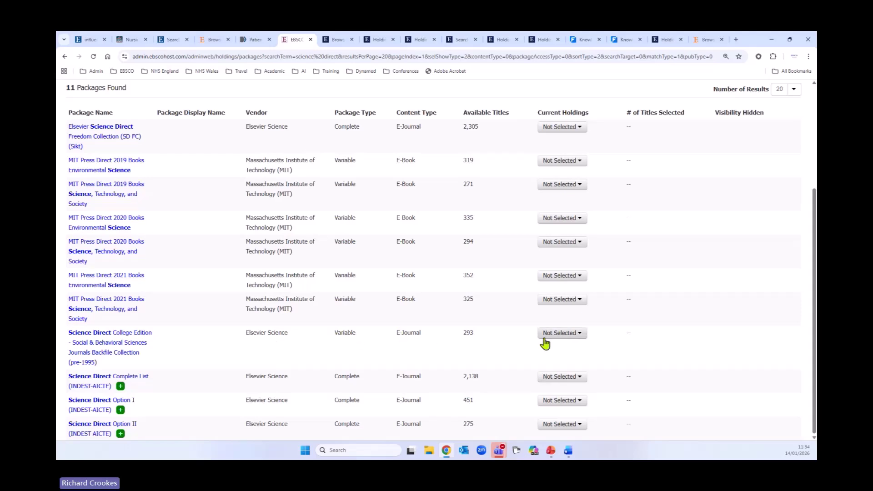
left_click(131, 346)
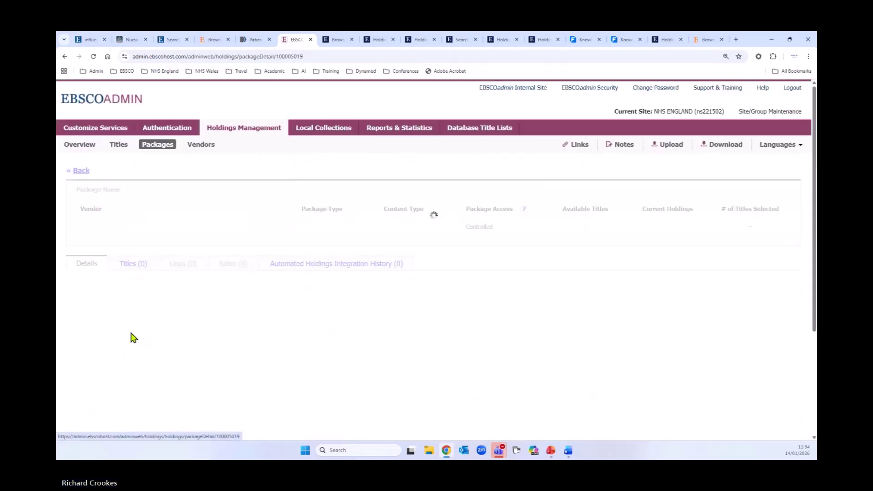
left_click(140, 279)
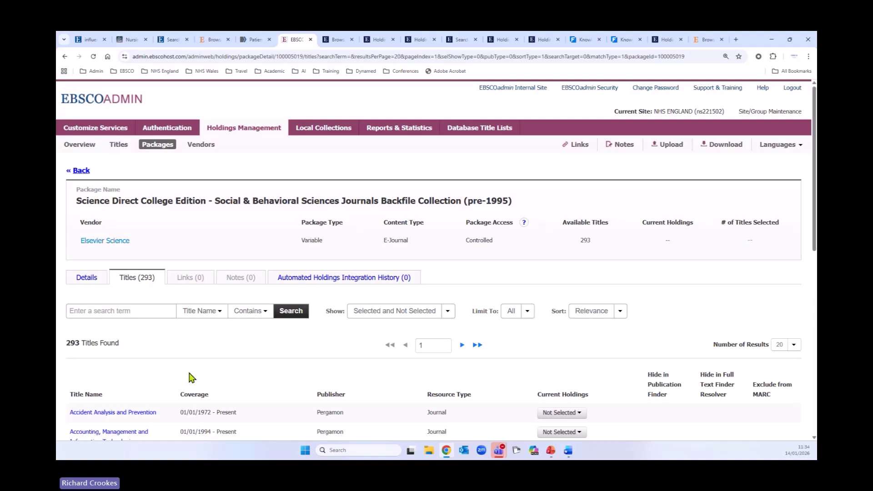
Check the holdings selection options for individual titles in the pre-1995 backfile package, including Accident Analysis and Prevention and Accounting, Organizations and Society
scroll(186, 373, "down", 3)
scroll(185, 368, "down", 3)
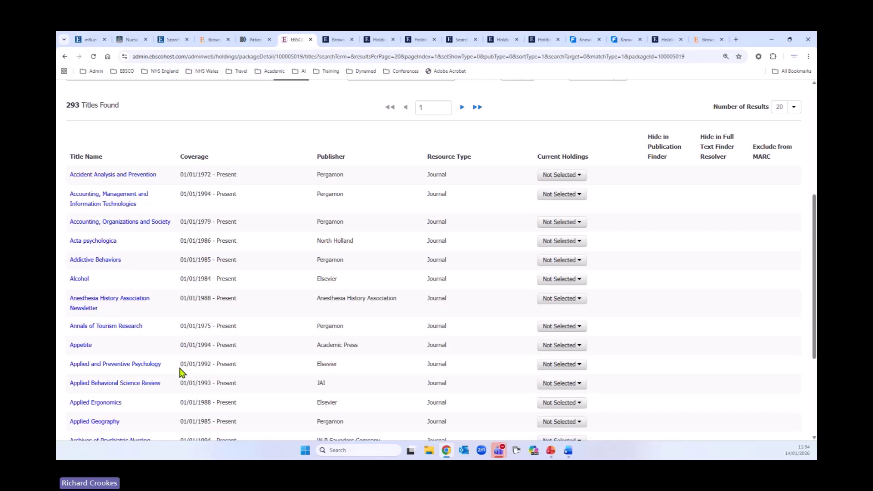
left_click(581, 178)
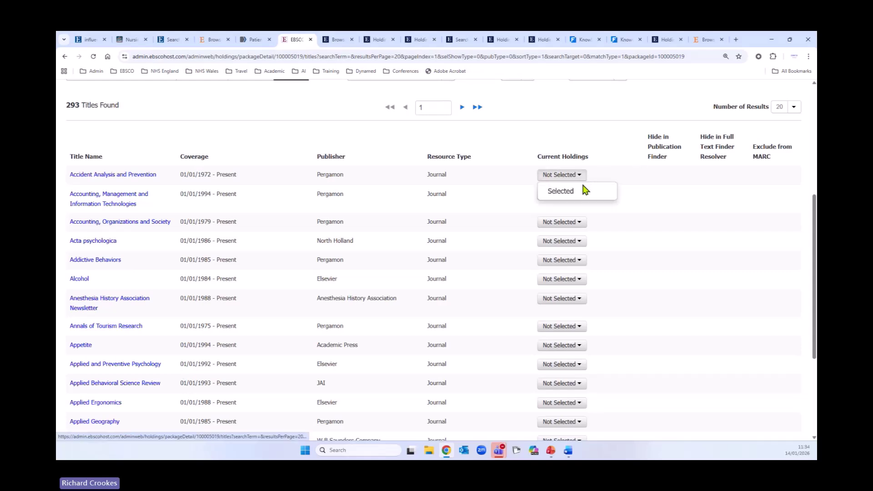
left_click(583, 225)
left_click(650, 257)
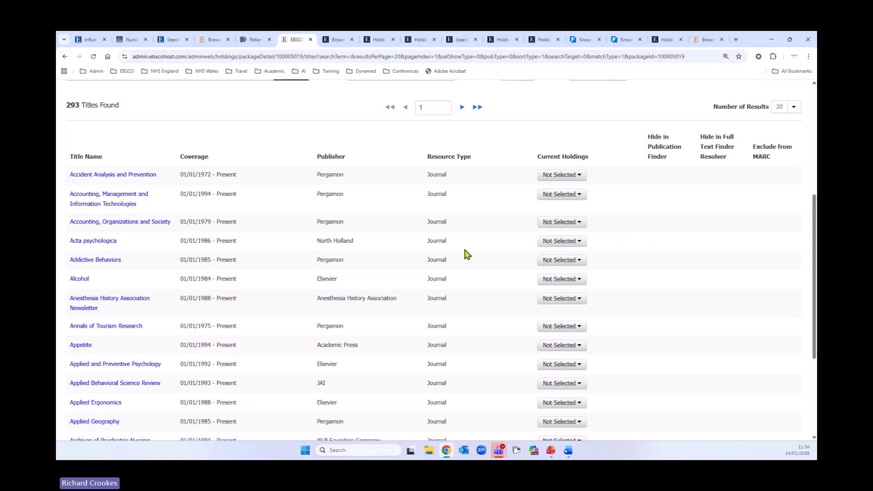
scroll(409, 252, "up", 3)
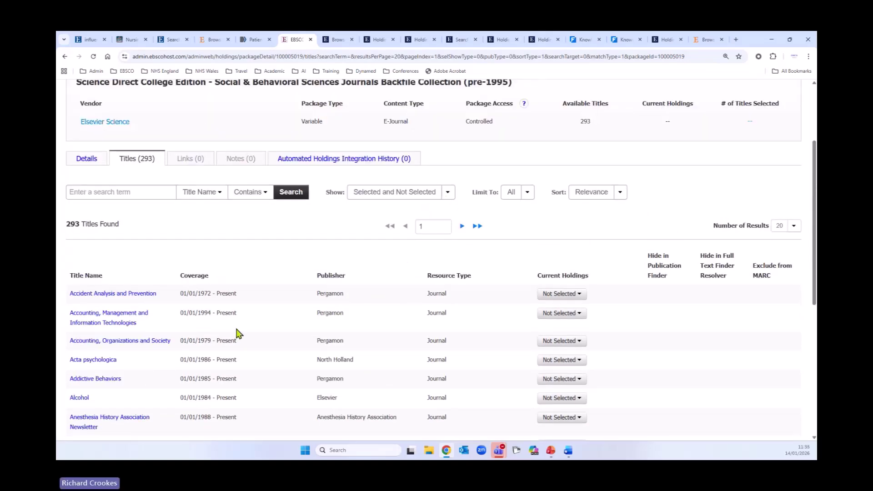
scroll(234, 314, "up", 1)
scroll(232, 307, "up", 3)
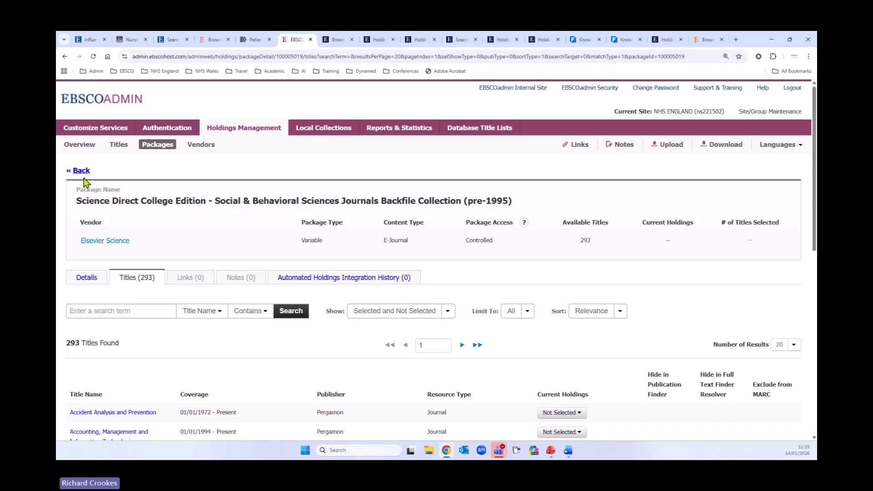
scroll(187, 354, "down", 1)
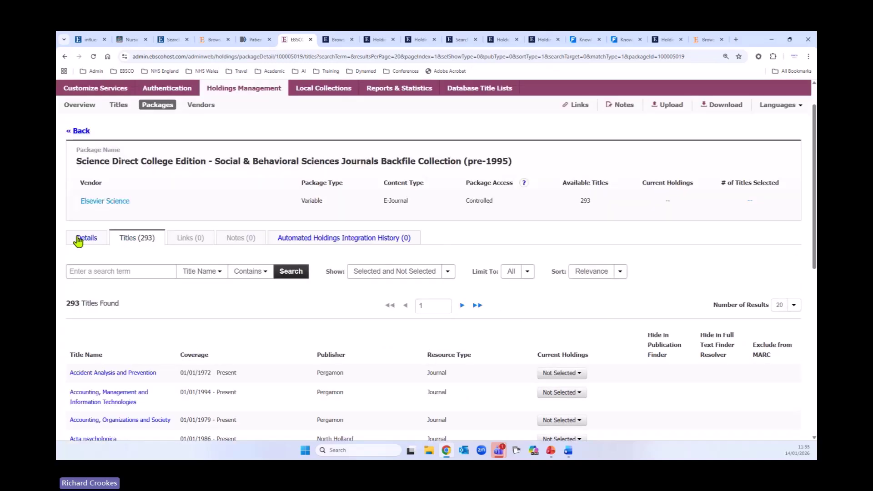
Return to the "science direct" package results and check the holdings options for Elsevier Science Direct Freedom Collection and MIT Press Direct 2019 Books Environmental Science
left_click(82, 132)
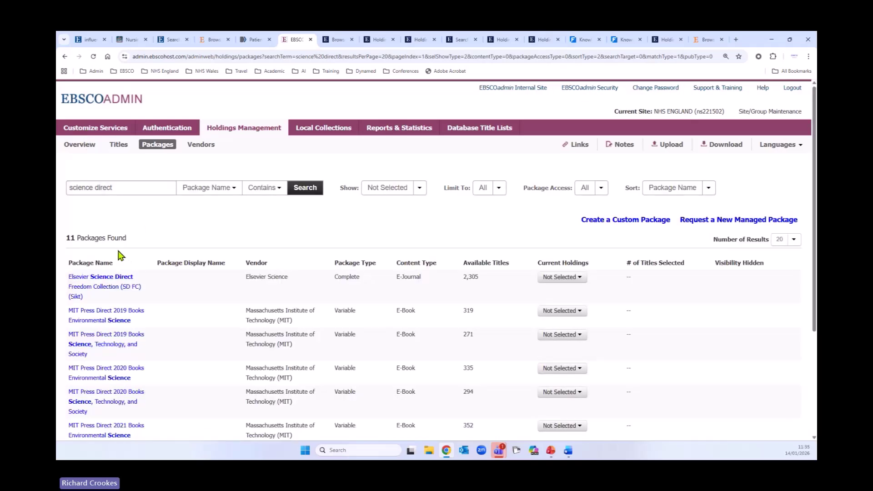
left_click(562, 277)
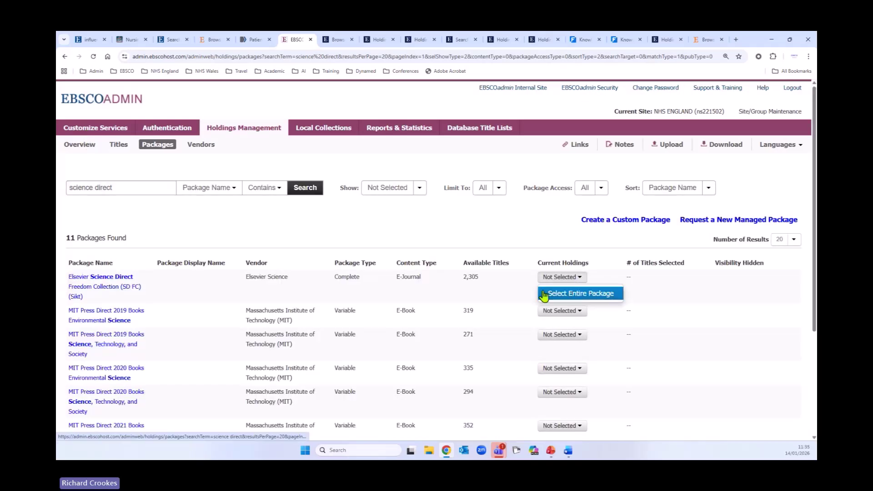
scroll(285, 314, "down", 2)
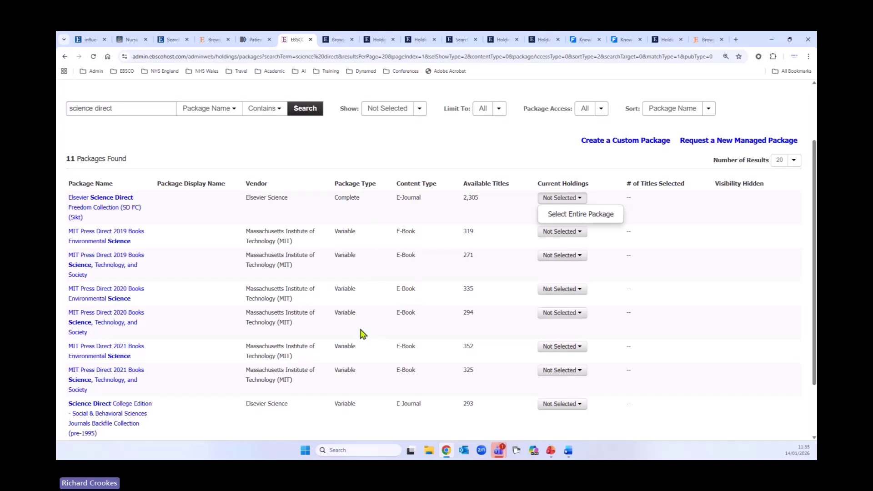
left_click(583, 234)
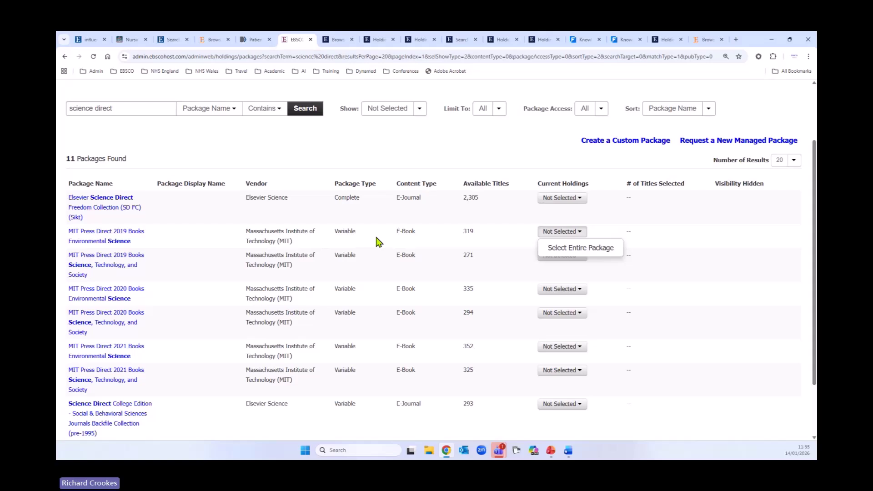
left_click(678, 242)
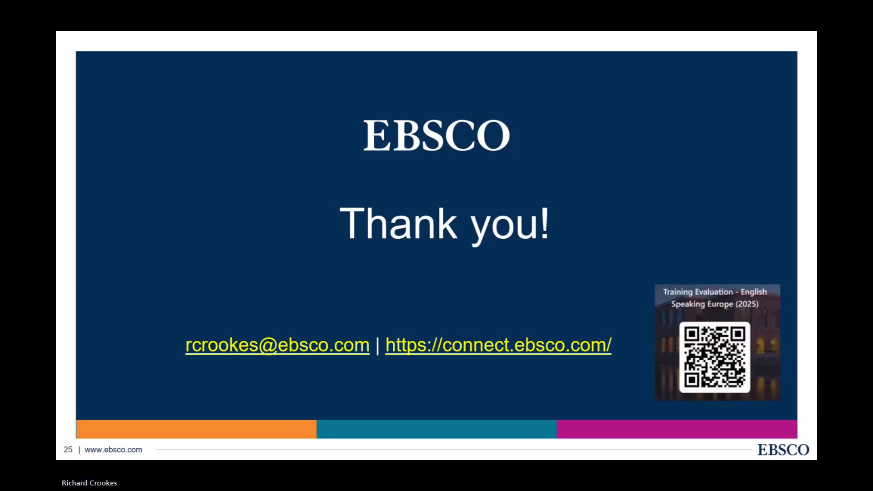